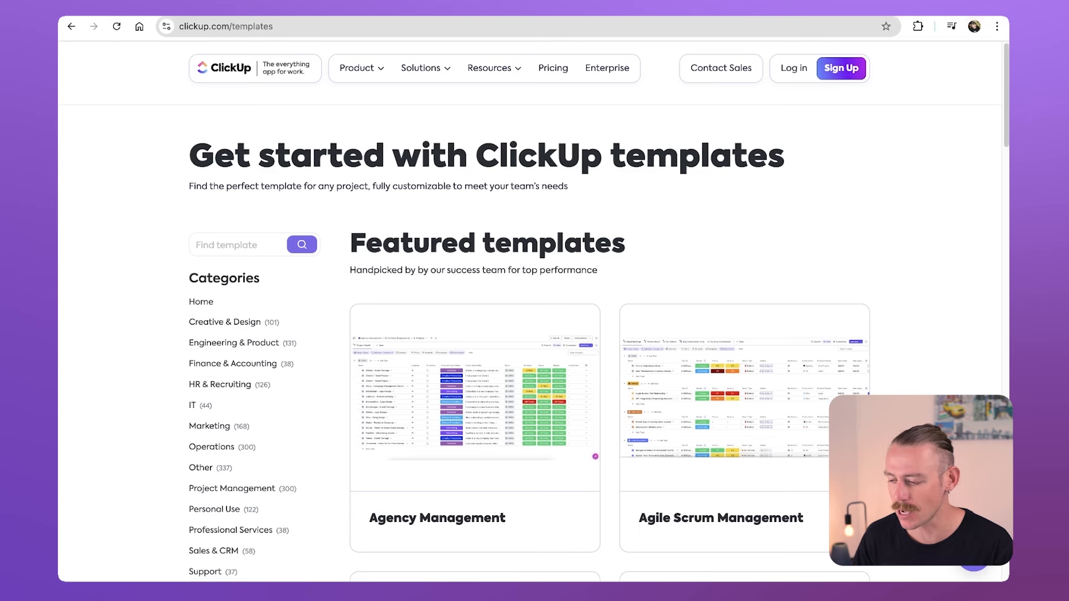
- Search the ClickUp template library for "crm" and look through the templates found
{"action": "scroll", "coordinate": [612, 351], "scroll_direction": "down", "scroll_amount": 1}
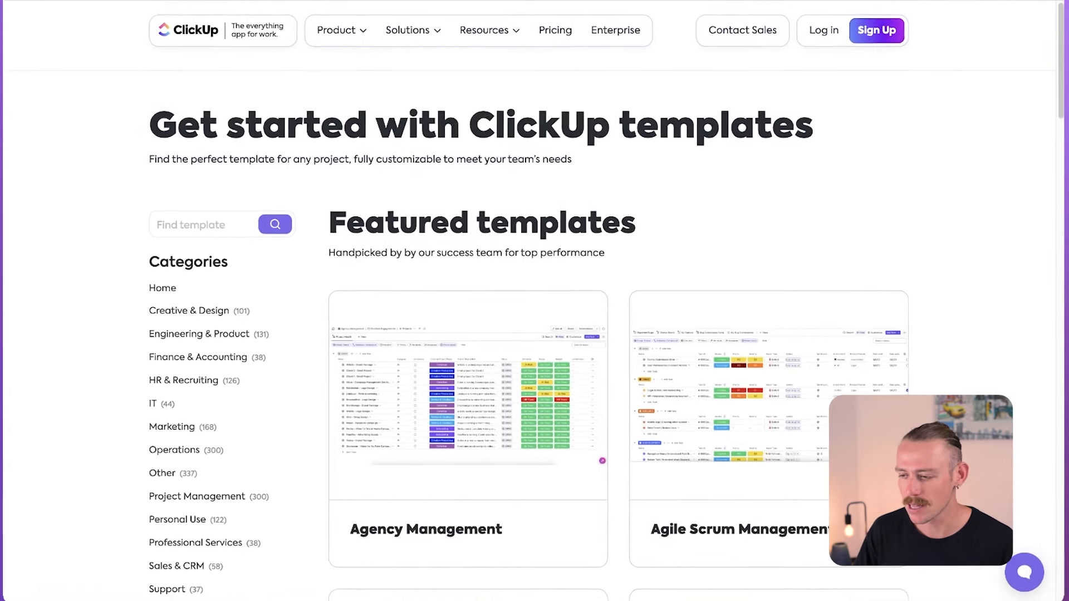
{"action": "left_click", "coordinate": [212, 232]}
{"action": "type", "text": "crm"}
{"action": "key", "text": "Return"}
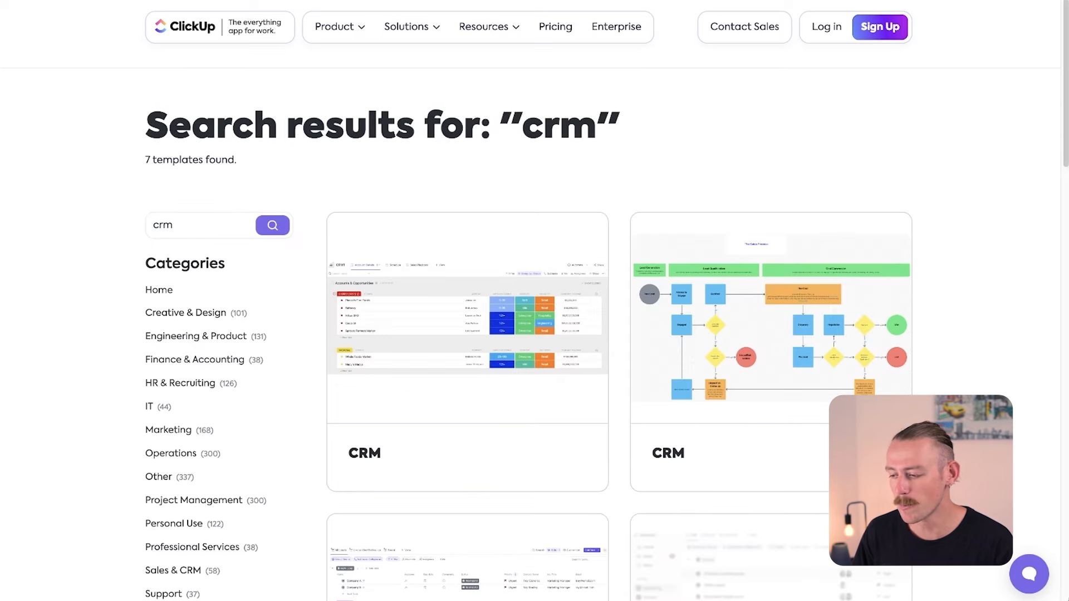
{"action": "scroll", "coordinate": [847, 306], "scroll_direction": "down", "scroll_amount": 6}
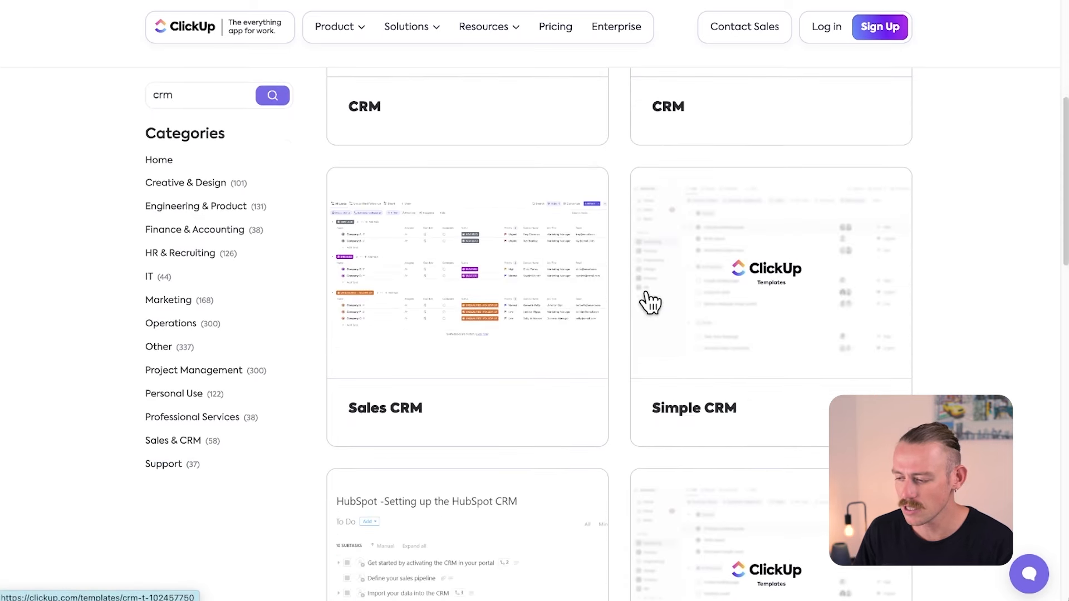
{"action": "scroll", "coordinate": [805, 325], "scroll_direction": "down", "scroll_amount": 4}
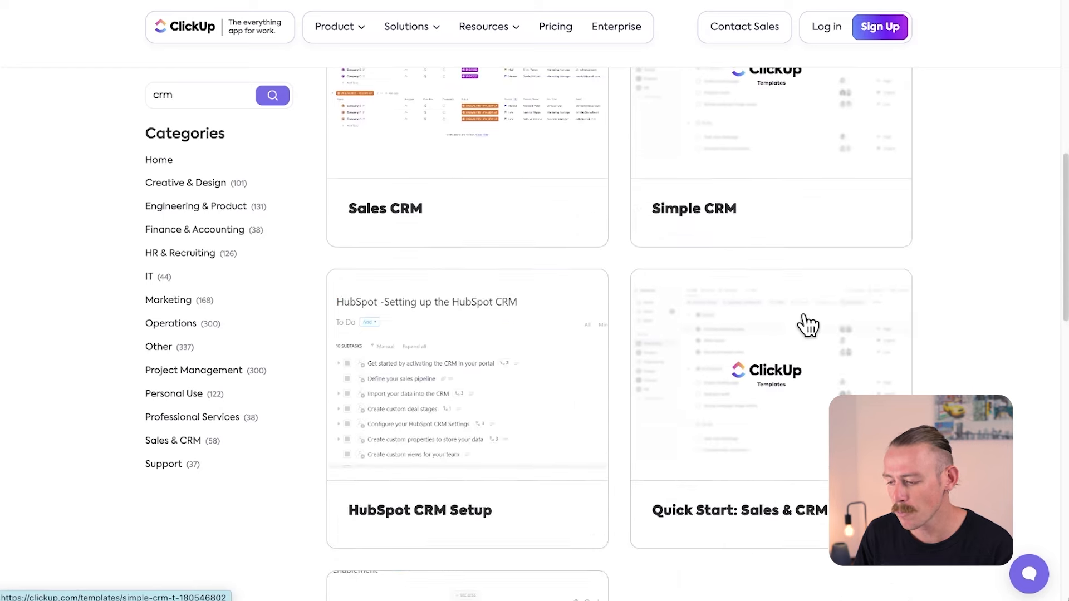
{"action": "scroll", "coordinate": [808, 324], "scroll_direction": "down", "scroll_amount": 4}
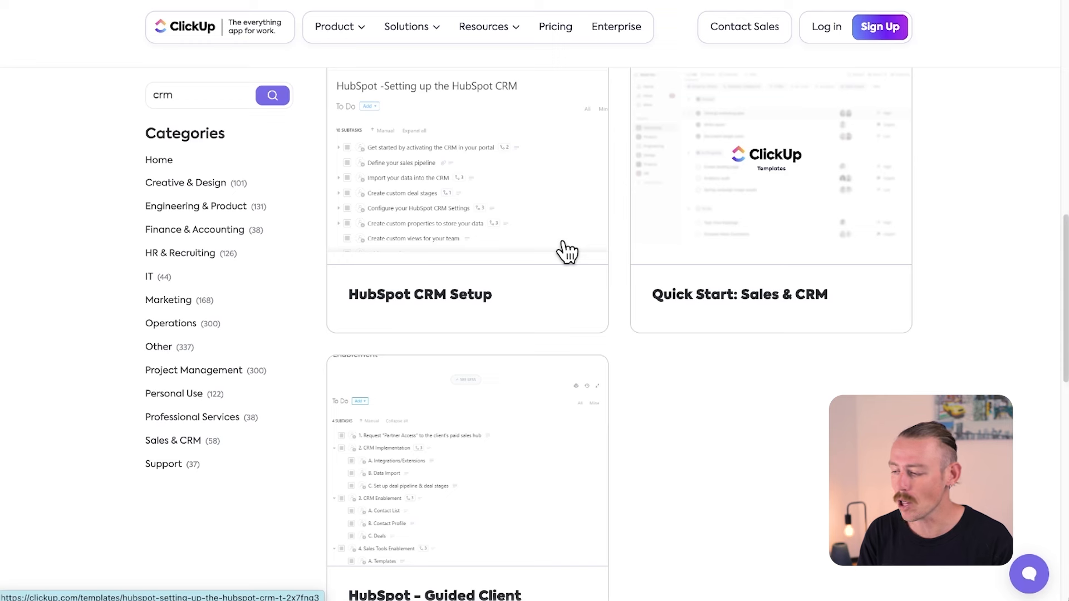
{"action": "scroll", "coordinate": [587, 233], "scroll_direction": "down", "scroll_amount": 2}
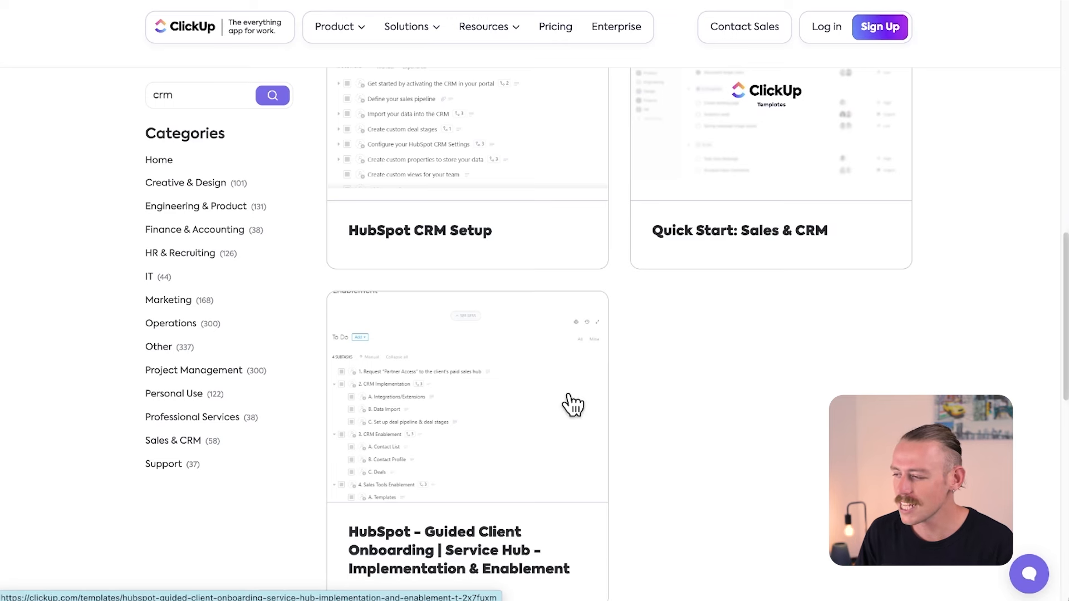
- Log in to the workspace, begin a new space from a template and search the space templates for "crm"
{"action": "left_click", "coordinate": [818, 28]}
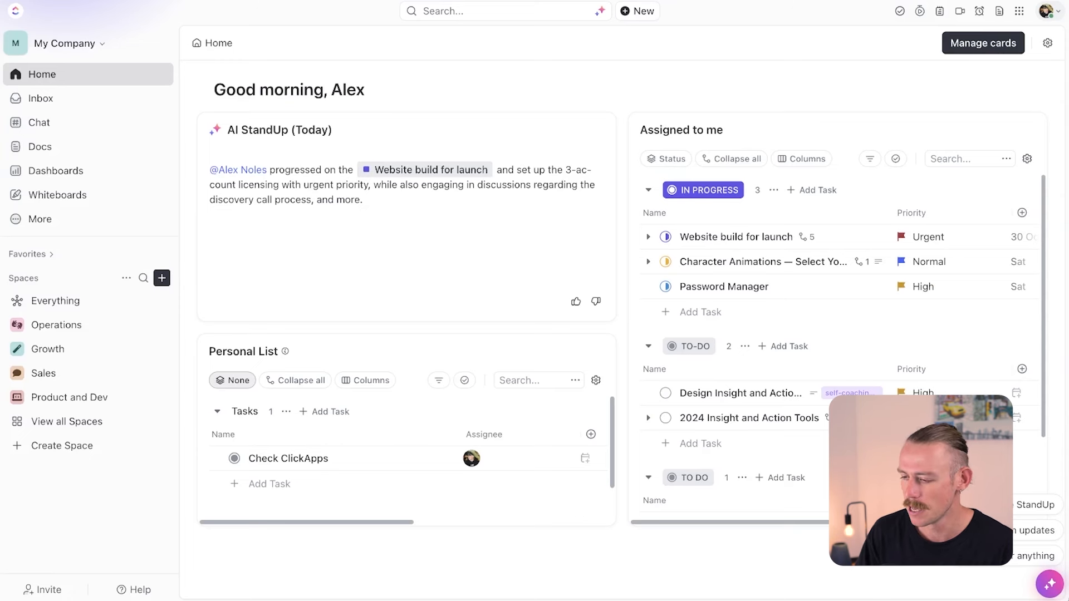
{"action": "left_click", "coordinate": [162, 278]}
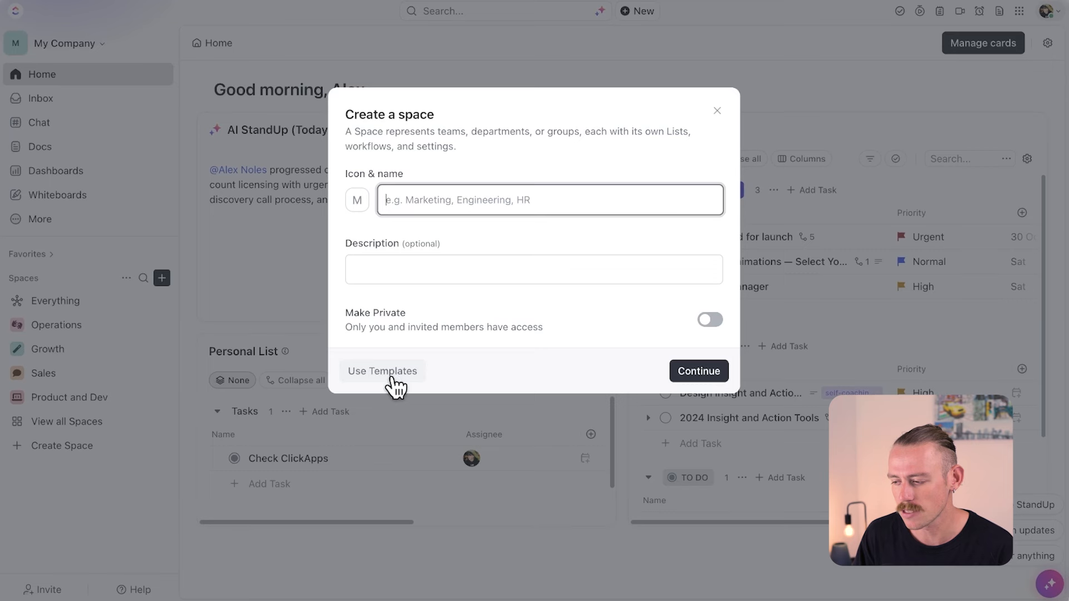
{"action": "left_click", "coordinate": [396, 386]}
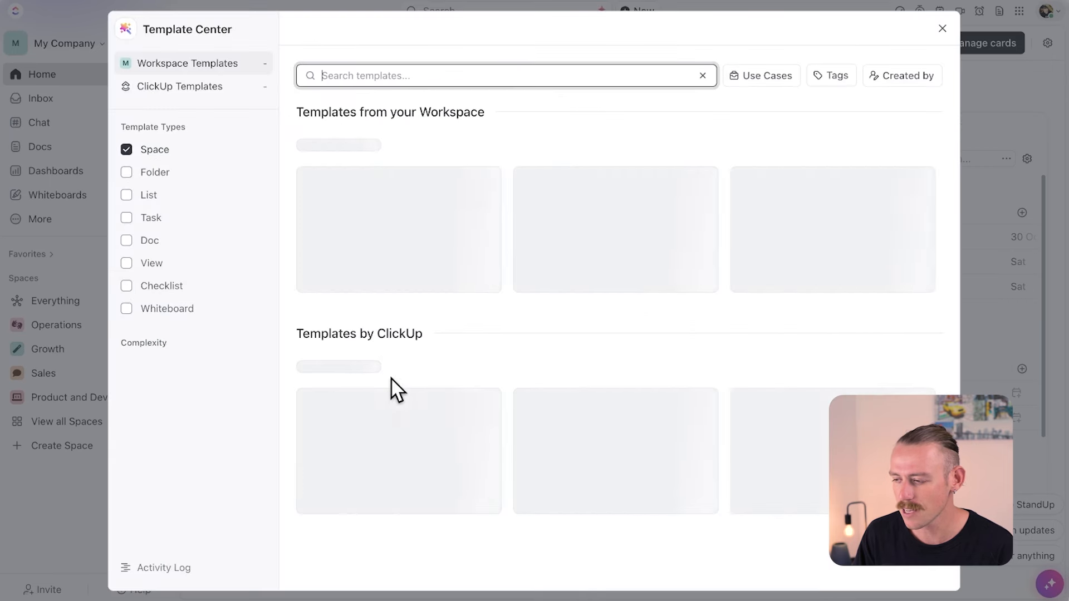
{"action": "type", "text": "crm"}
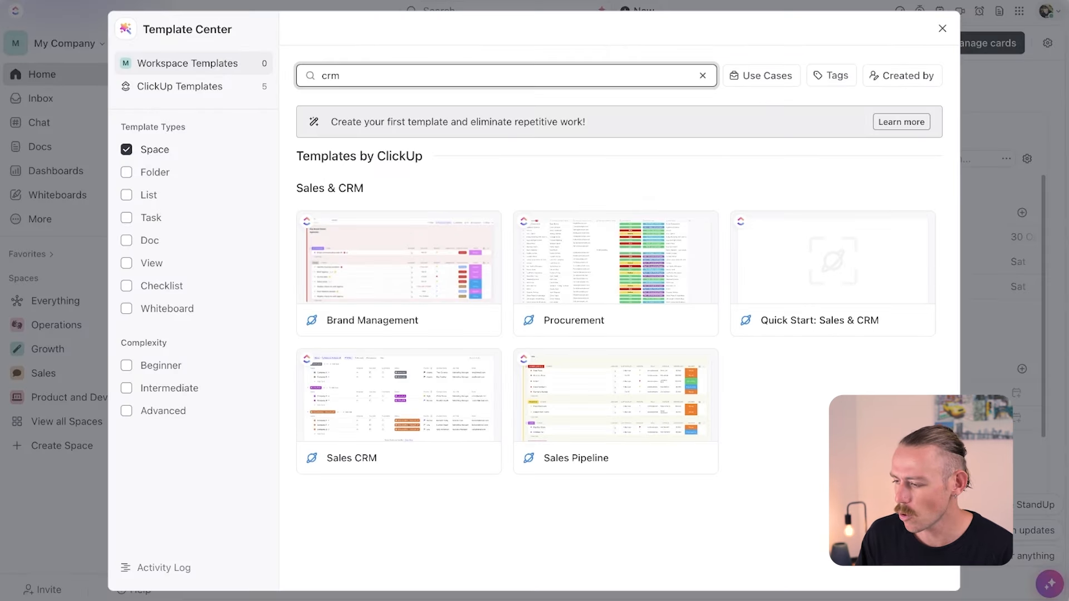
- Choose the Quick Start: Sales & CRM template as the basis for the new space
{"action": "mouse_move", "coordinate": [875, 281]}
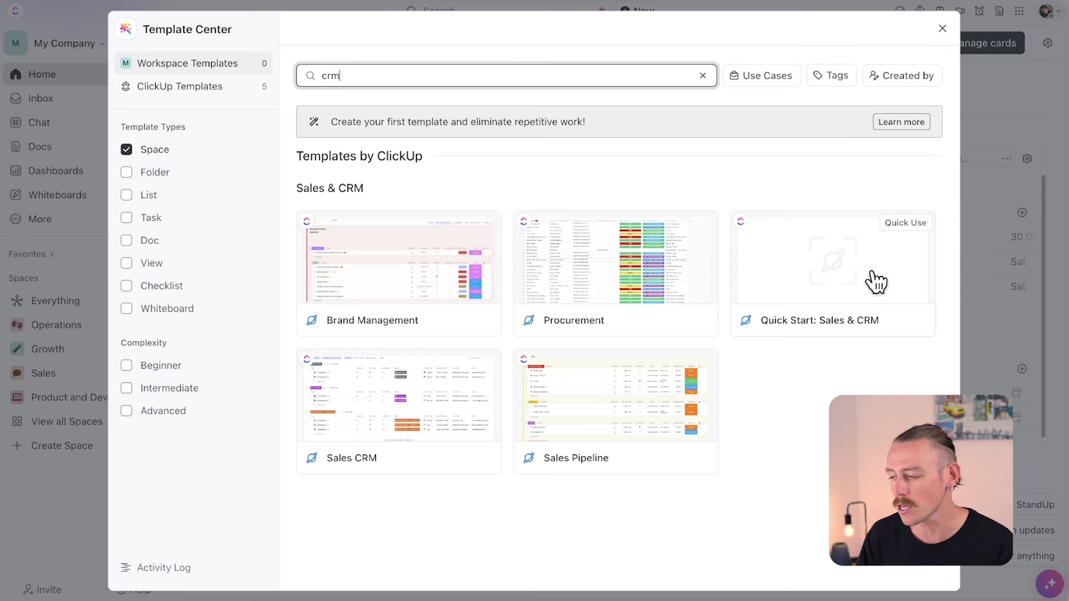
{"action": "left_click", "coordinate": [875, 281]}
{"action": "left_click", "coordinate": [731, 82]}
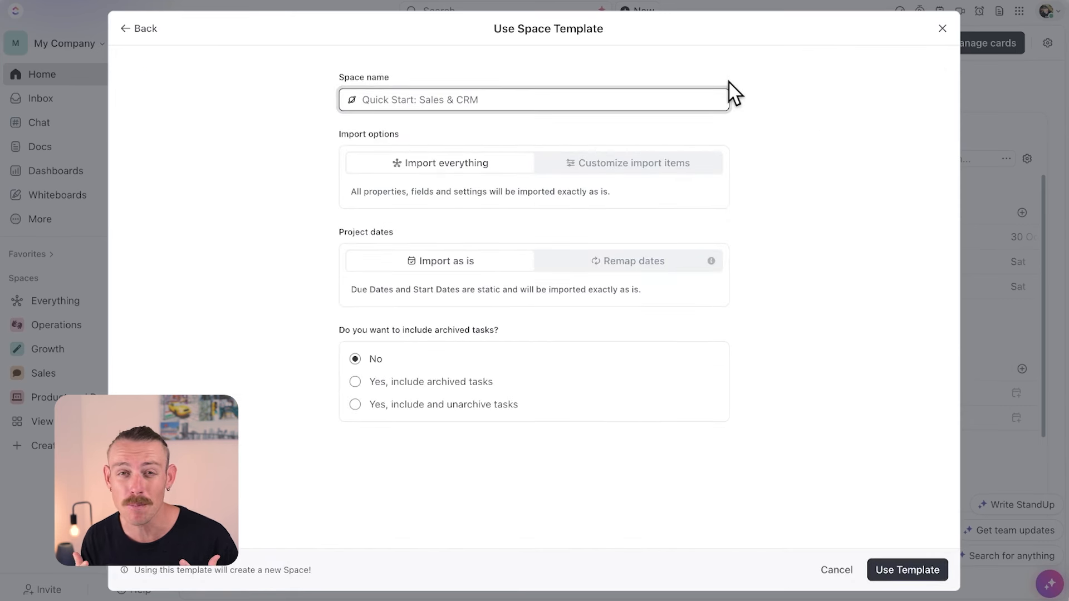
- Name the space "Simple CRM" and create it from the template
{"action": "type", "text": "Slmple CRM"}
{"action": "key", "text": "Left"}
{"action": "key", "text": "Left"}
{"action": "key", "text": "Left"}
{"action": "key", "text": "Left"}
{"action": "key", "text": "Left"}
{"action": "key", "text": "Left"}
{"action": "key", "text": "Left"}
{"action": "key", "text": "Left"}
{"action": "key", "text": "BackSpace"}
{"action": "type", "text": "i"}
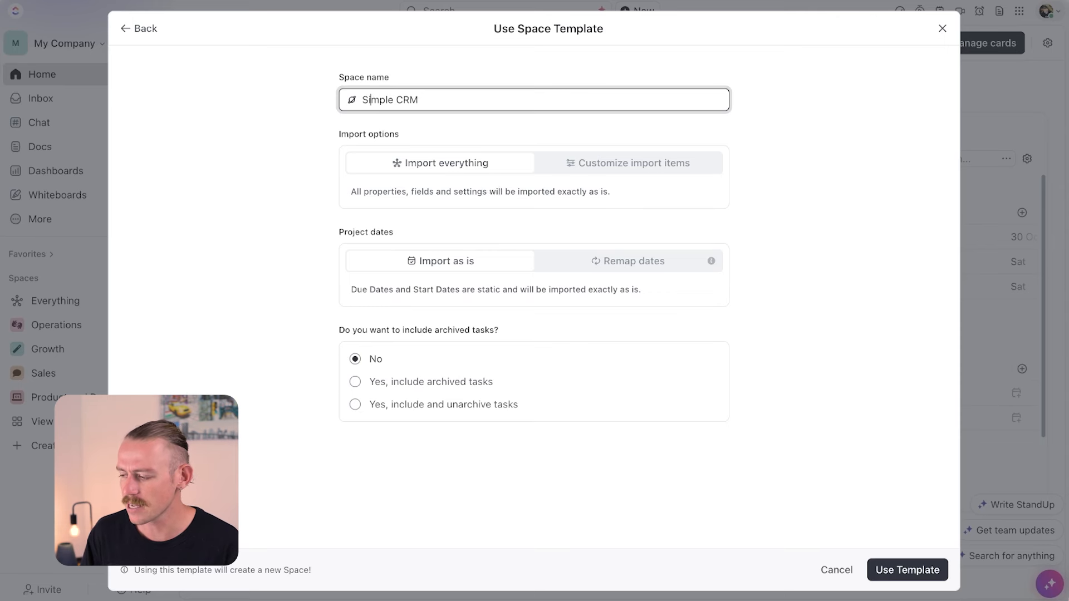
{"action": "left_click", "coordinate": [919, 579]}
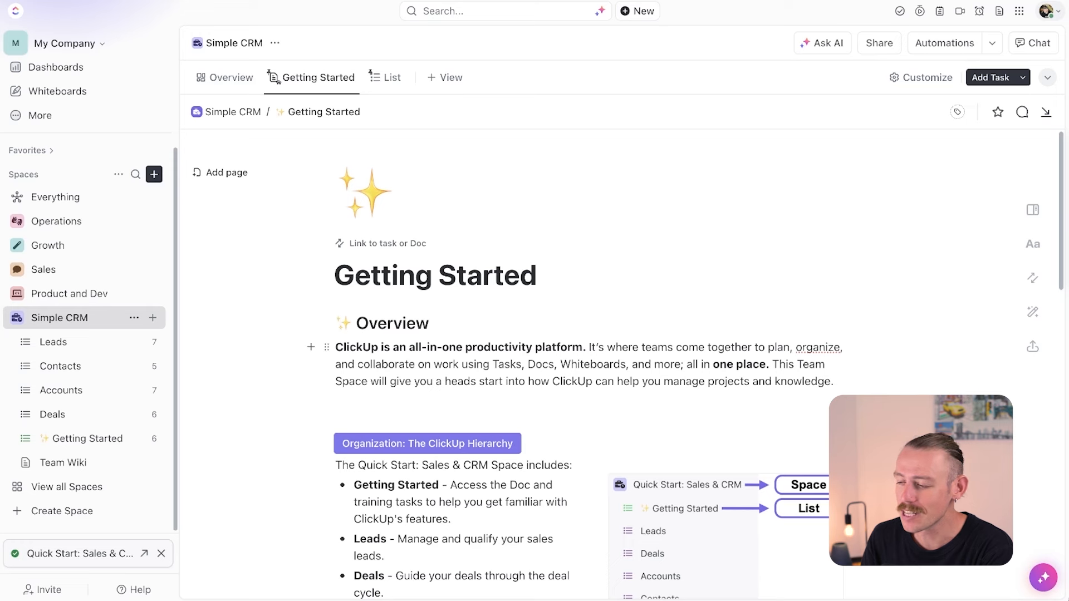
- Read through the Getting Started doc of the Simple CRM space and open the space's Overview
{"action": "scroll", "coordinate": [835, 368], "scroll_direction": "down", "scroll_amount": 3}
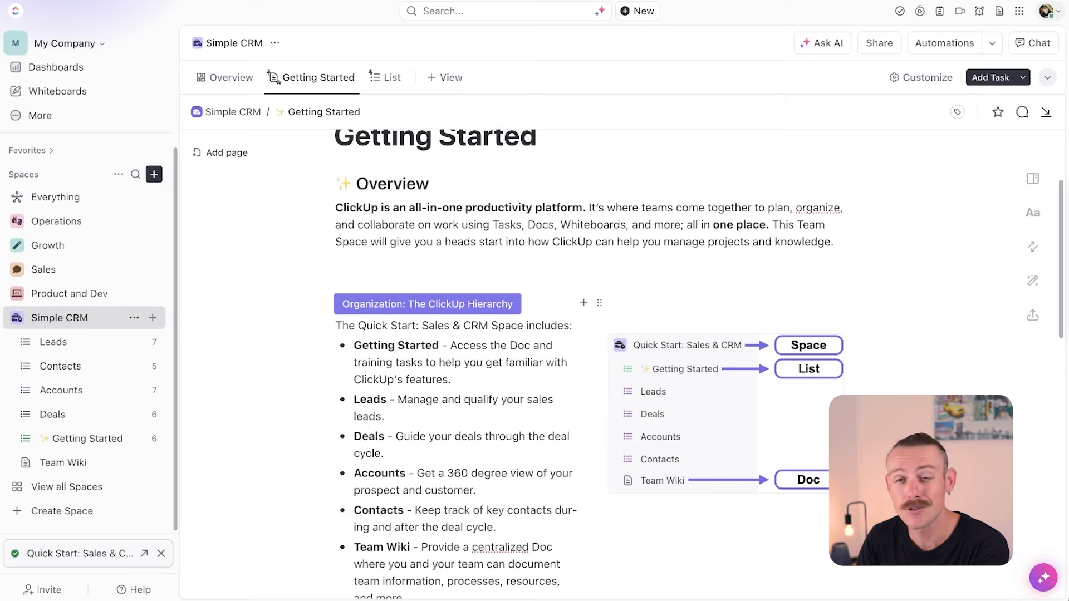
{"action": "scroll", "coordinate": [589, 362], "scroll_direction": "down", "scroll_amount": 7}
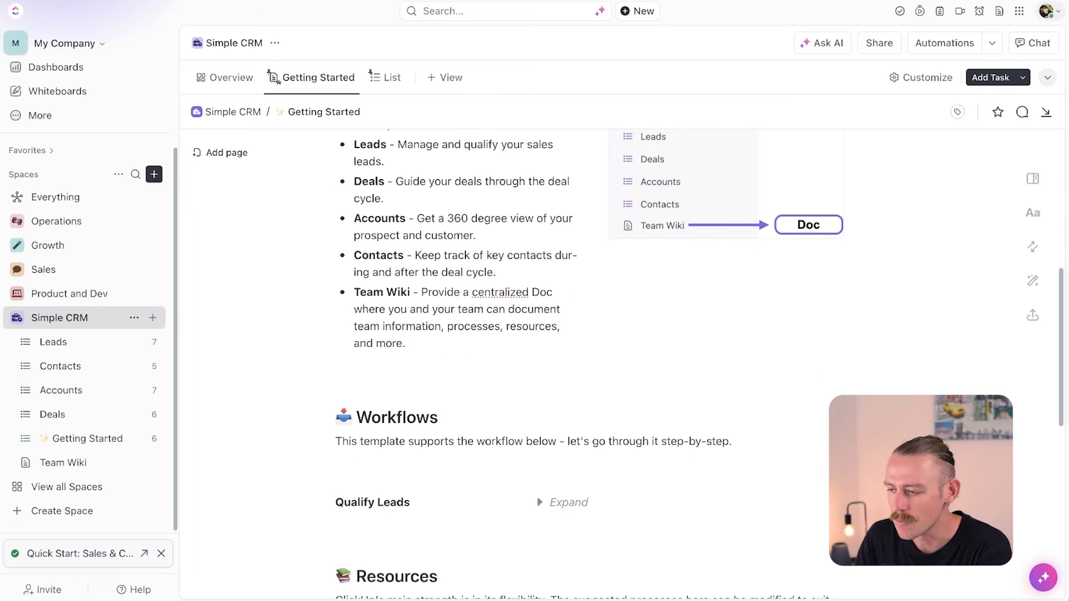
{"action": "left_click", "coordinate": [226, 81]}
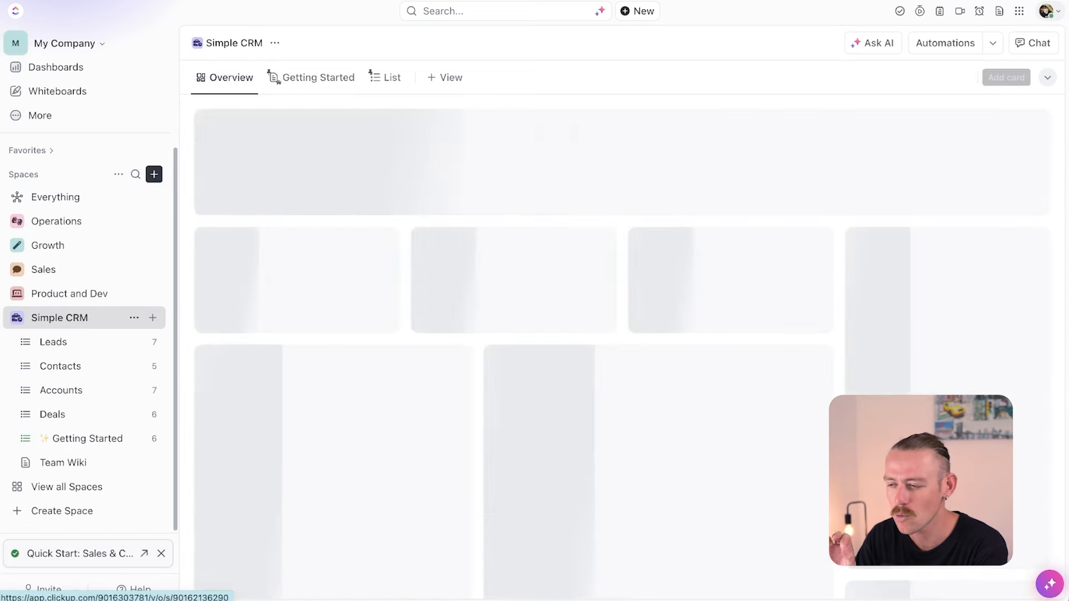
- Open the space's List view and examine the Leads list with its status groups and priorities
{"action": "left_click", "coordinate": [385, 78]}
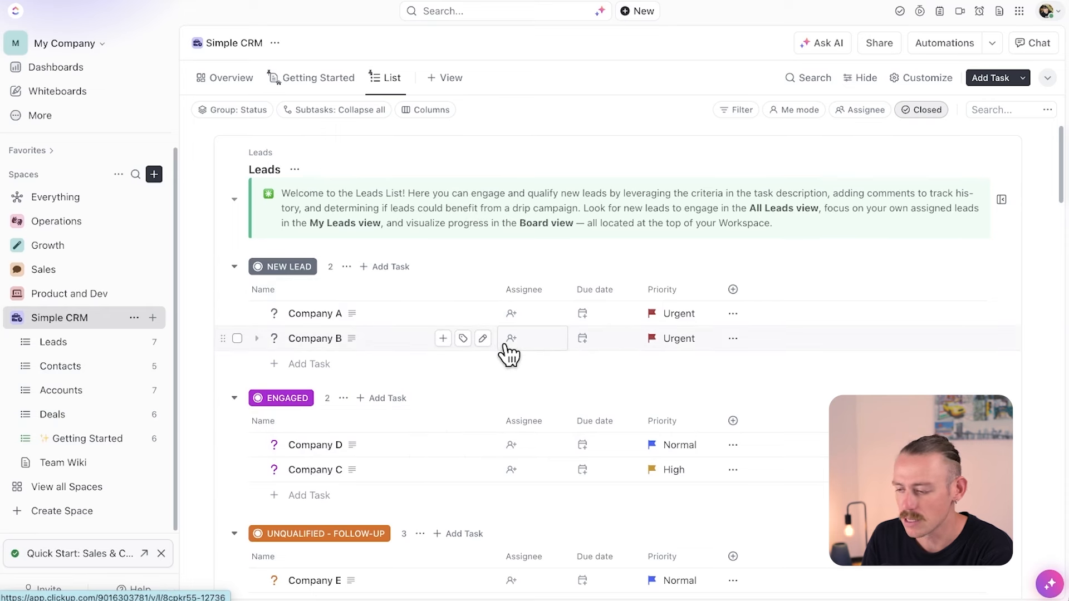
{"action": "scroll", "coordinate": [506, 352], "scroll_direction": "down", "scroll_amount": 1}
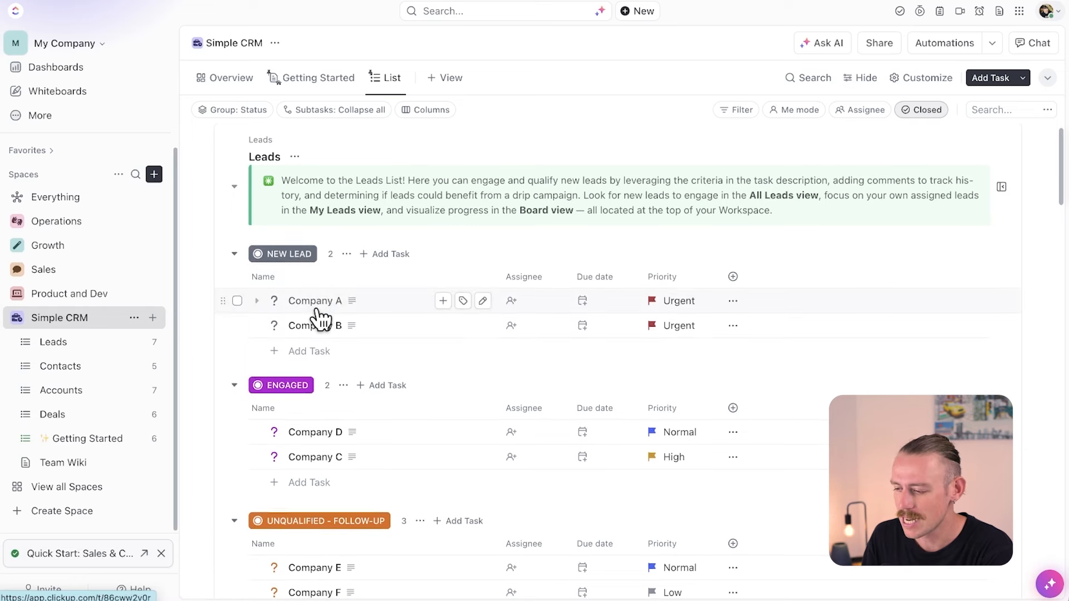
{"action": "scroll", "coordinate": [321, 319], "scroll_direction": "down", "scroll_amount": 3}
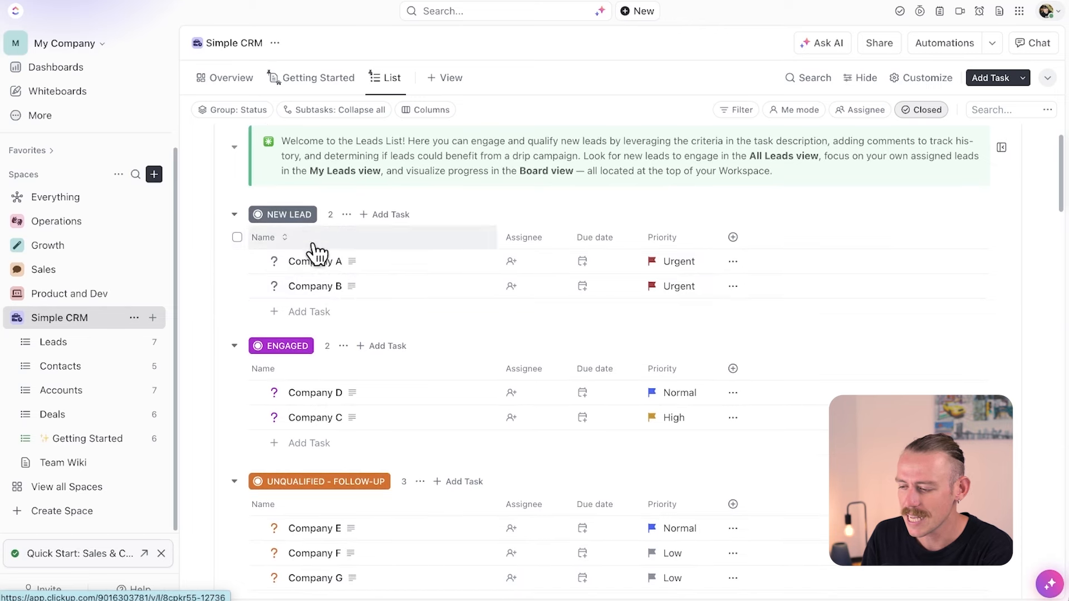
{"action": "scroll", "coordinate": [310, 252], "scroll_direction": "down", "scroll_amount": 5}
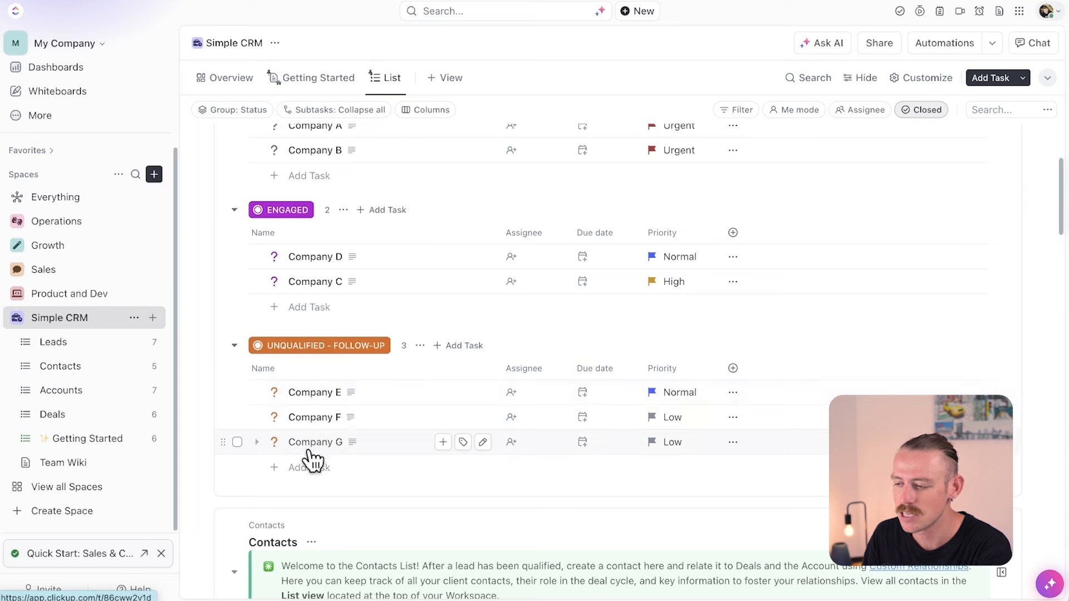
{"action": "scroll", "coordinate": [340, 303], "scroll_direction": "up", "scroll_amount": 3}
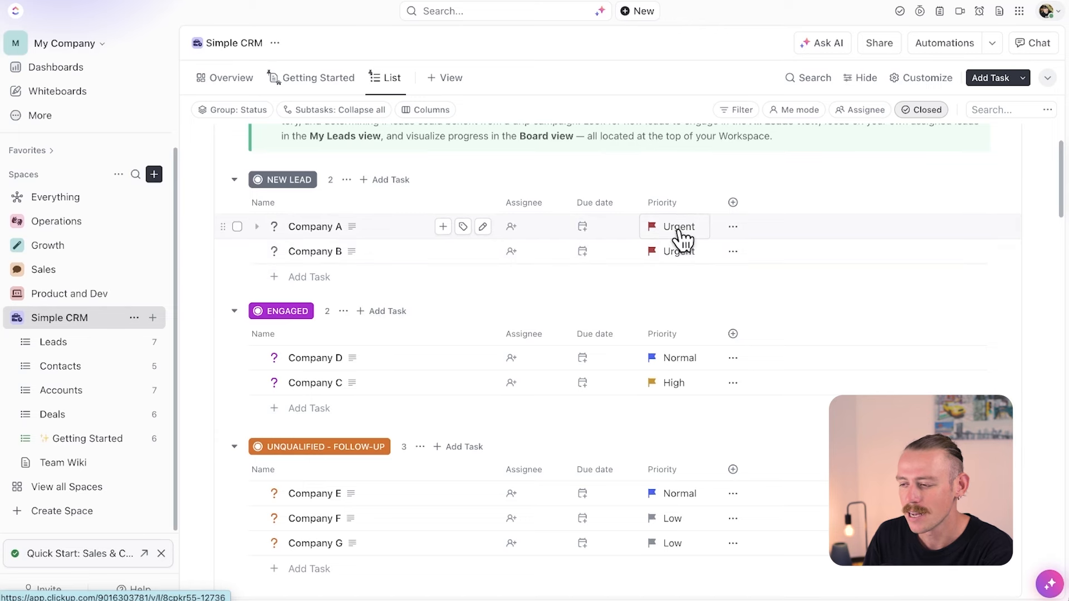
{"action": "scroll", "coordinate": [678, 233], "scroll_direction": "up", "scroll_amount": 1}
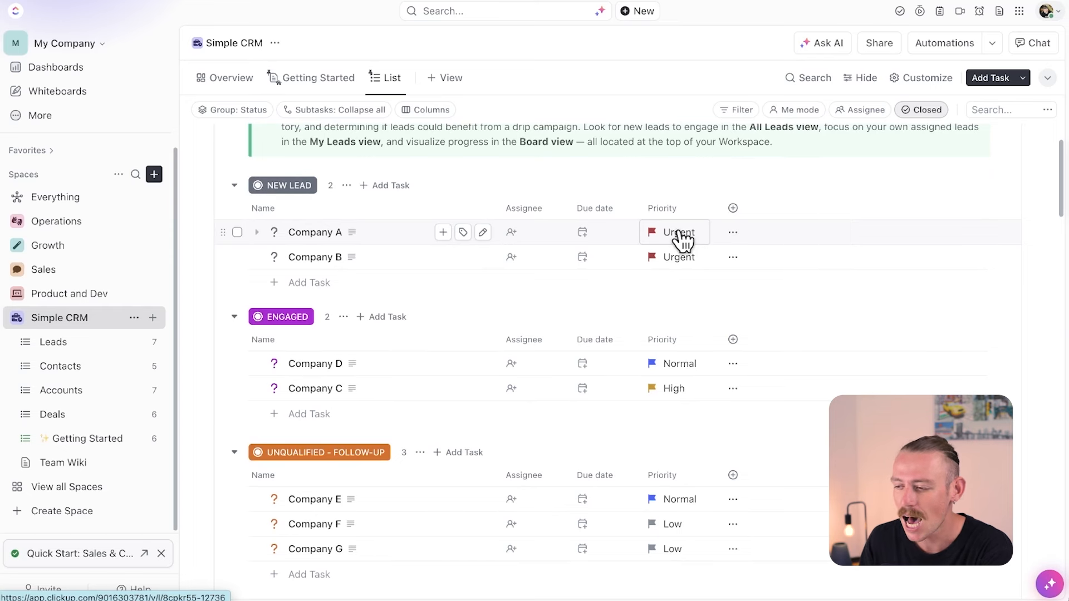
{"action": "scroll", "coordinate": [339, 295], "scroll_direction": "up", "scroll_amount": 3}
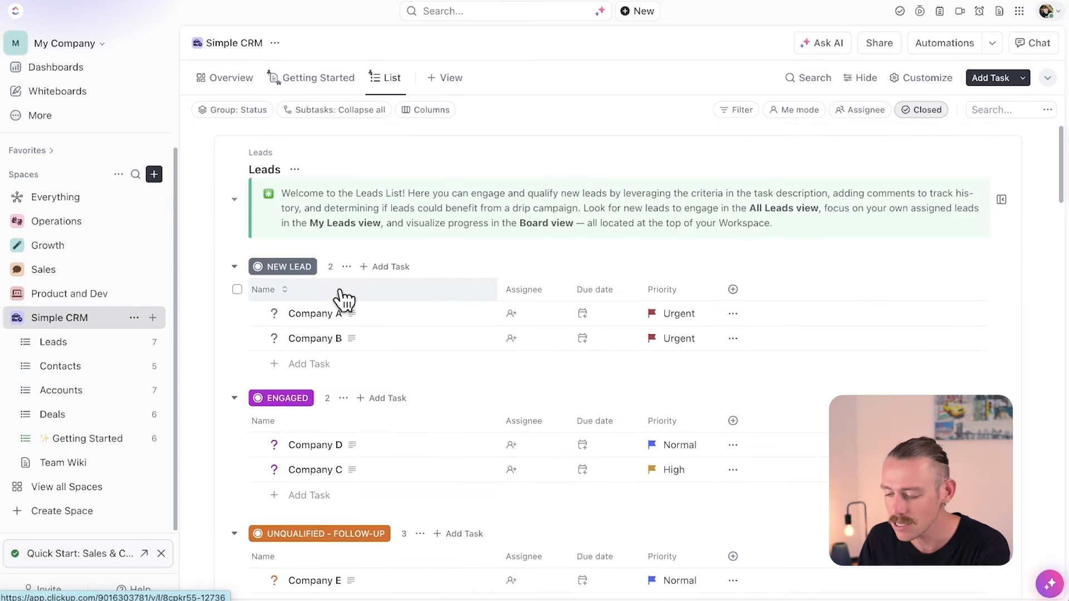
- Examine the Contacts list and the Prospect and Active groups of the Accounts list
{"action": "scroll", "coordinate": [420, 321], "scroll_direction": "down", "scroll_amount": 10}
{"action": "scroll", "coordinate": [420, 323], "scroll_direction": "down", "scroll_amount": 10}
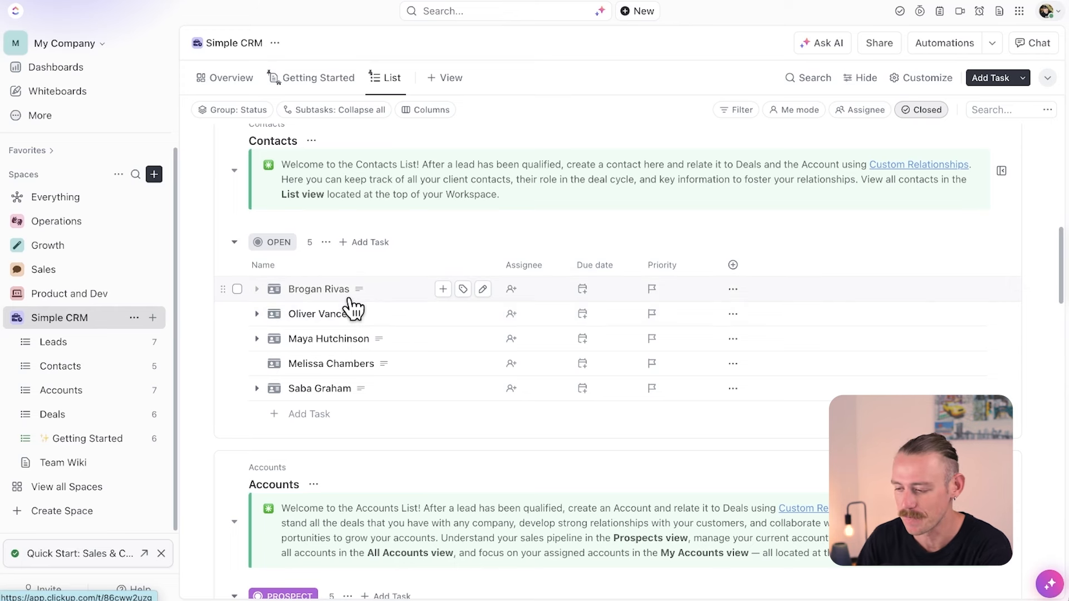
{"action": "scroll", "coordinate": [351, 308], "scroll_direction": "down", "scroll_amount": 5}
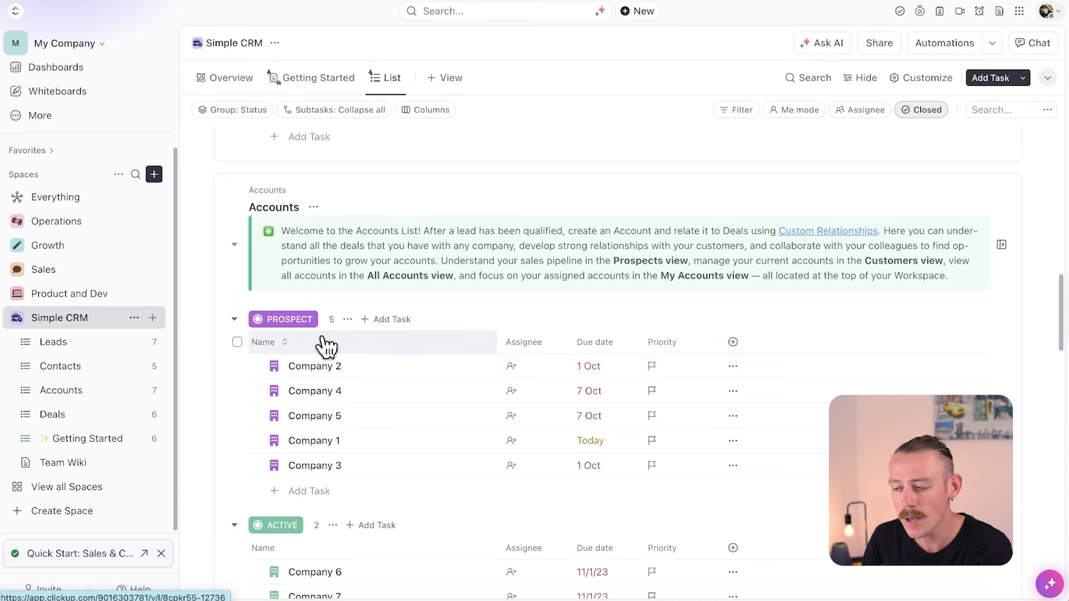
{"action": "scroll", "coordinate": [319, 342], "scroll_direction": "down", "scroll_amount": 1}
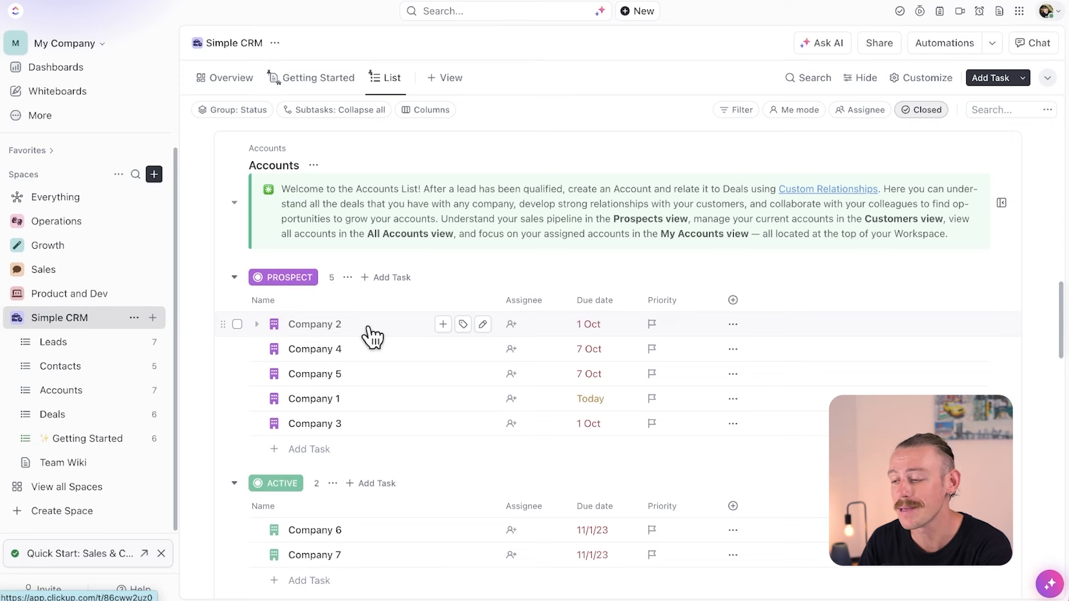
{"action": "scroll", "coordinate": [368, 334], "scroll_direction": "down", "scroll_amount": 3}
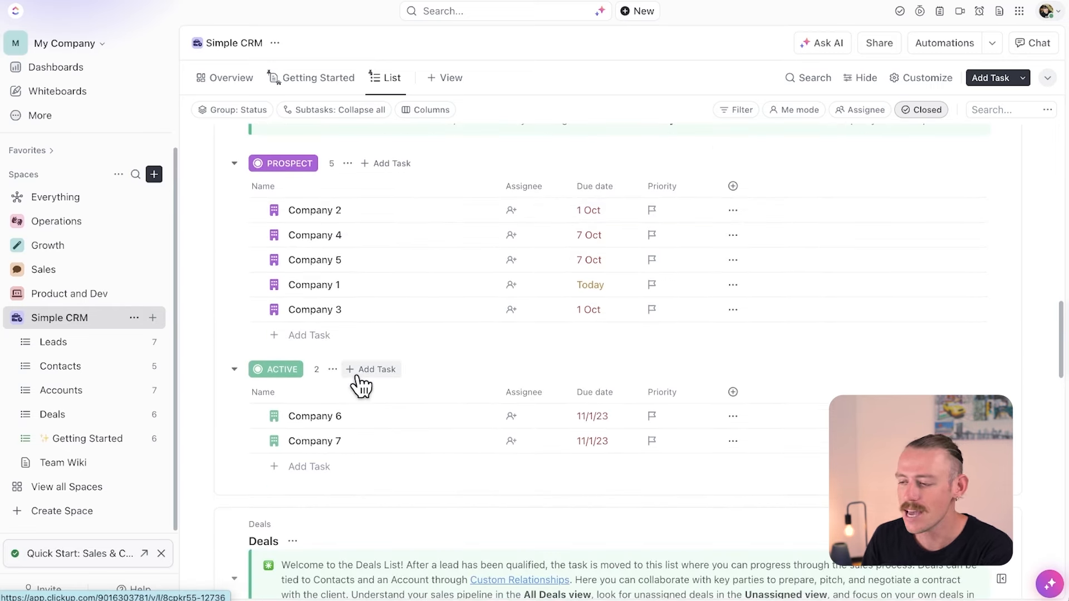
{"action": "scroll", "coordinate": [554, 358], "scroll_direction": "up", "scroll_amount": 5}
{"action": "scroll", "coordinate": [546, 395], "scroll_direction": "down", "scroll_amount": 7}
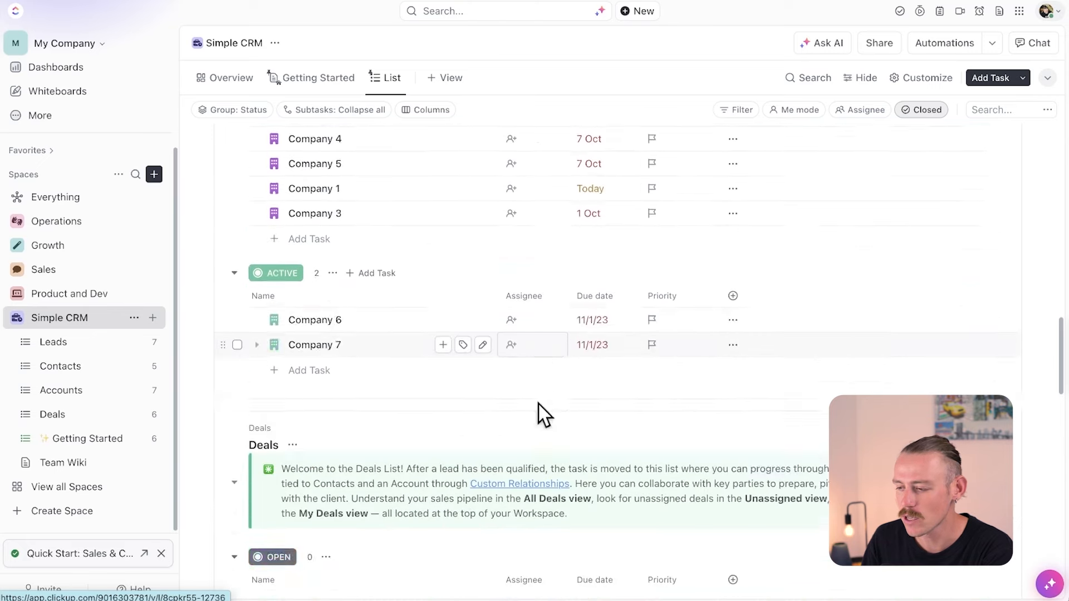
- Examine the Deals list's status groups from Open to Closed and the training tasks in the Getting Started list
{"action": "scroll", "coordinate": [538, 403], "scroll_direction": "down", "scroll_amount": 5}
{"action": "scroll", "coordinate": [466, 310], "scroll_direction": "down", "scroll_amount": 2}
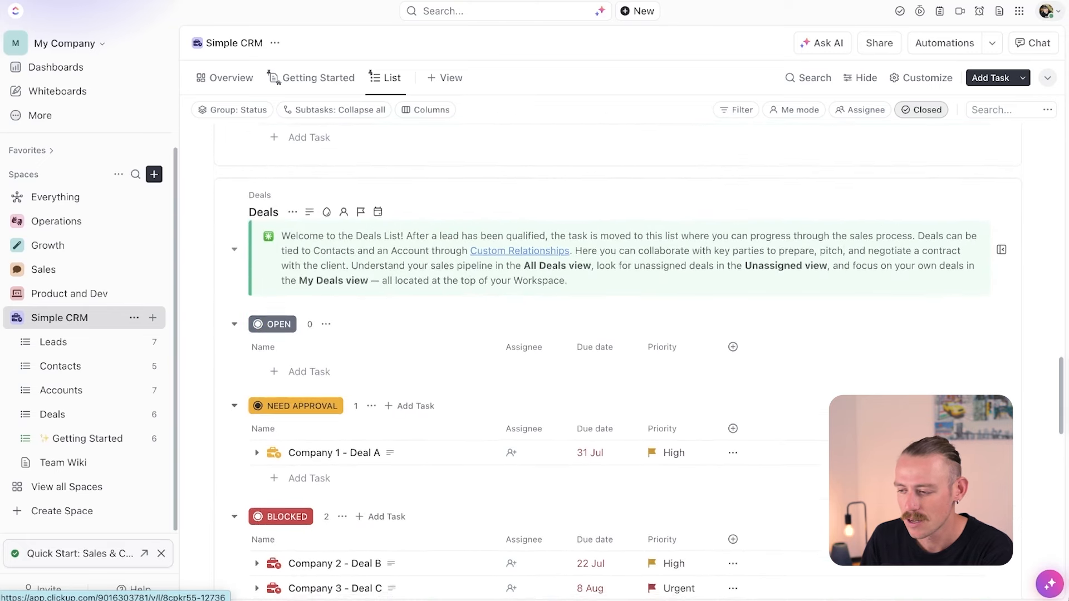
{"action": "scroll", "coordinate": [566, 300], "scroll_direction": "down", "scroll_amount": 4}
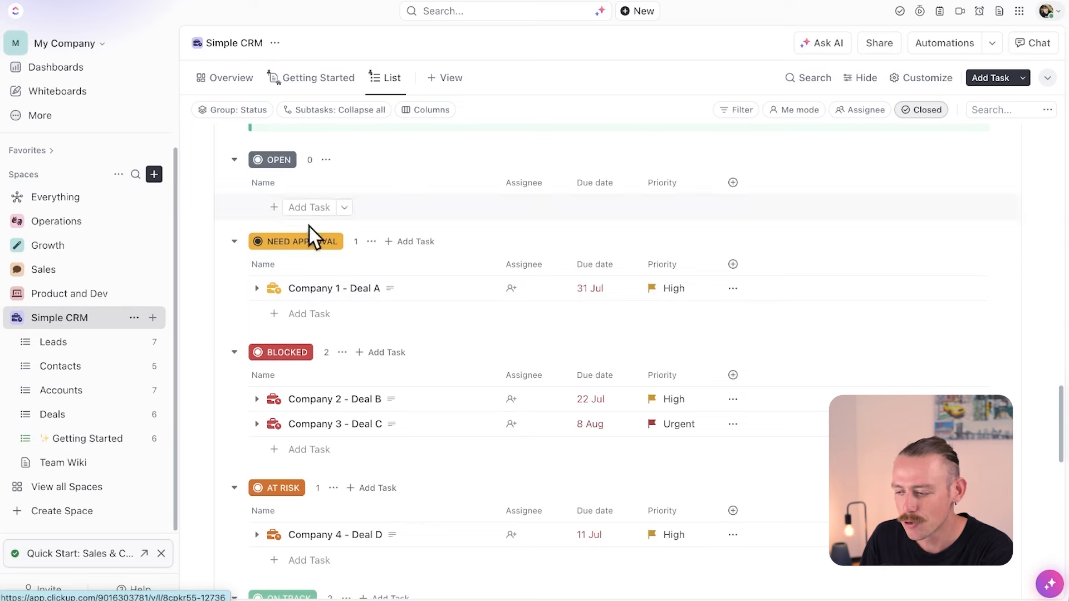
{"action": "scroll", "coordinate": [286, 358], "scroll_direction": "down", "scroll_amount": 4}
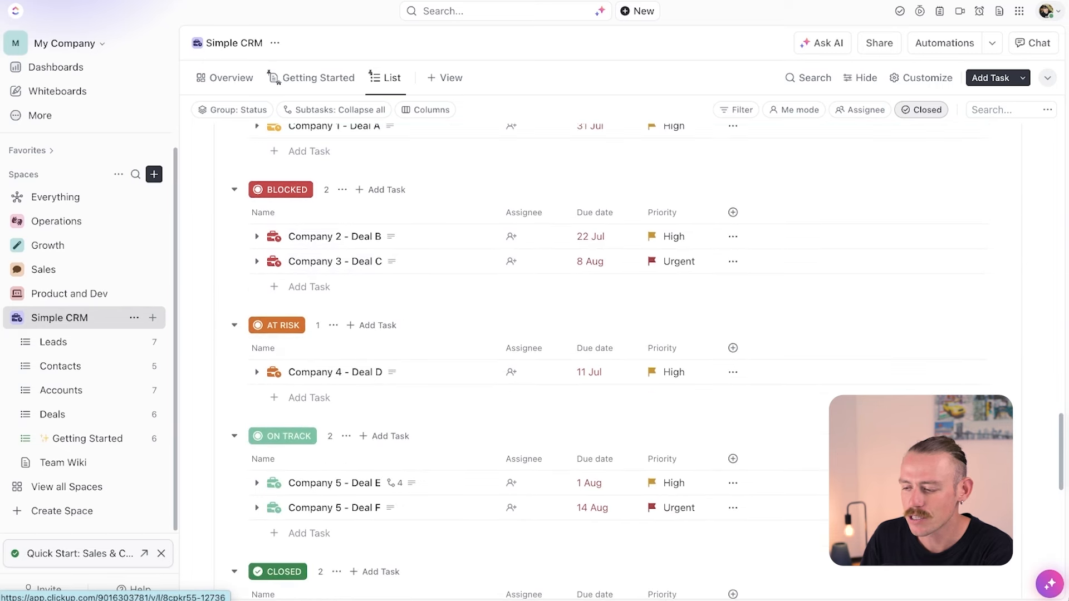
{"action": "scroll", "coordinate": [284, 346], "scroll_direction": "down", "scroll_amount": 3}
{"action": "scroll", "coordinate": [282, 341], "scroll_direction": "down", "scroll_amount": 4}
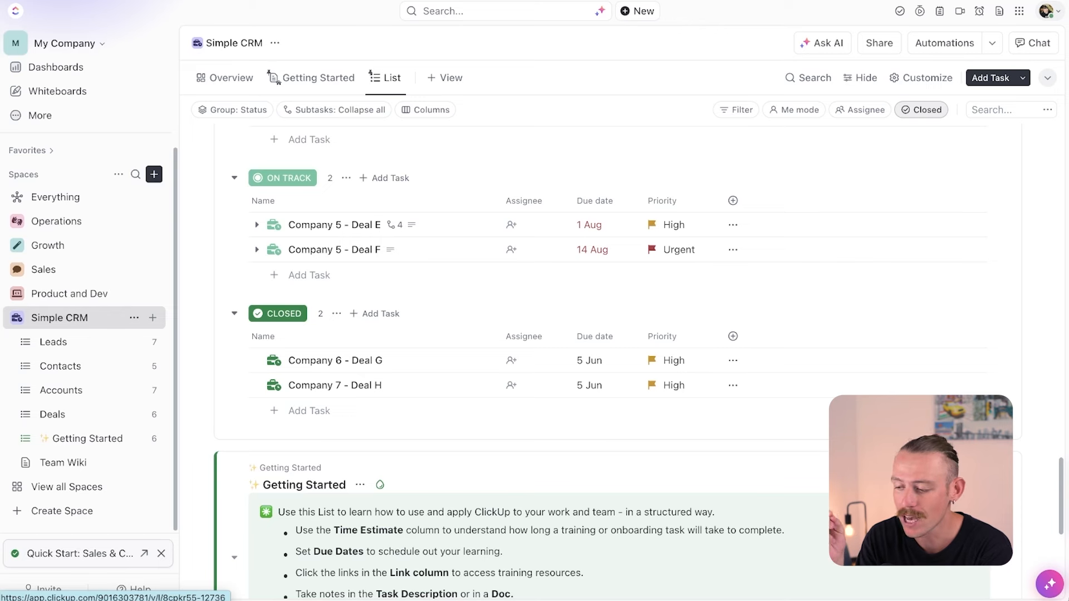
{"action": "scroll", "coordinate": [322, 329], "scroll_direction": "down", "scroll_amount": 5}
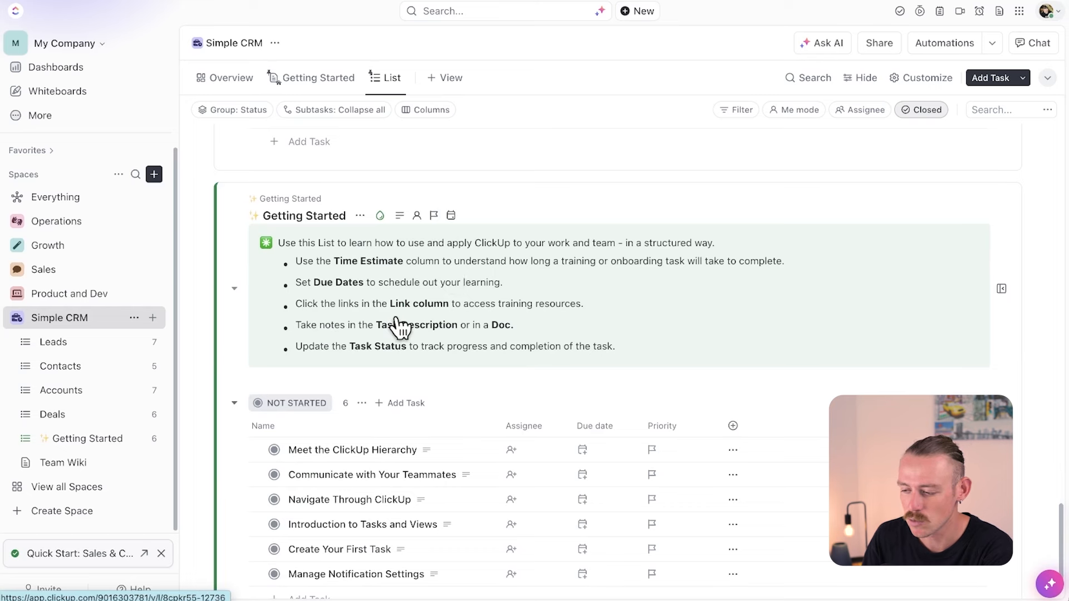
{"action": "scroll", "coordinate": [390, 312], "scroll_direction": "down", "scroll_amount": 1}
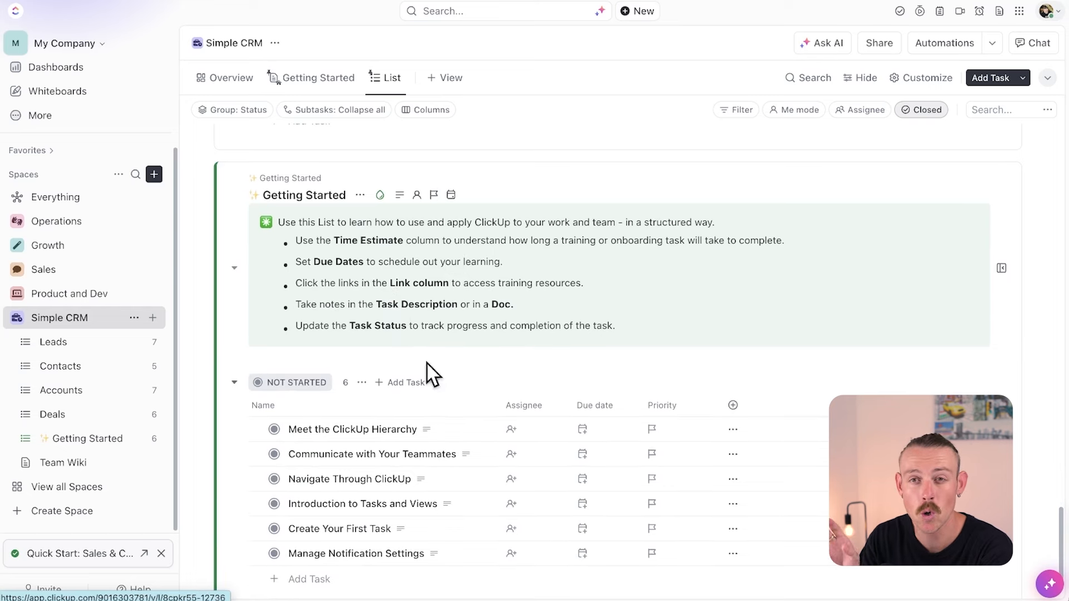
- Delete the Getting Started list from the Simple CRM space
{"action": "scroll", "coordinate": [401, 457], "scroll_direction": "up", "scroll_amount": 2}
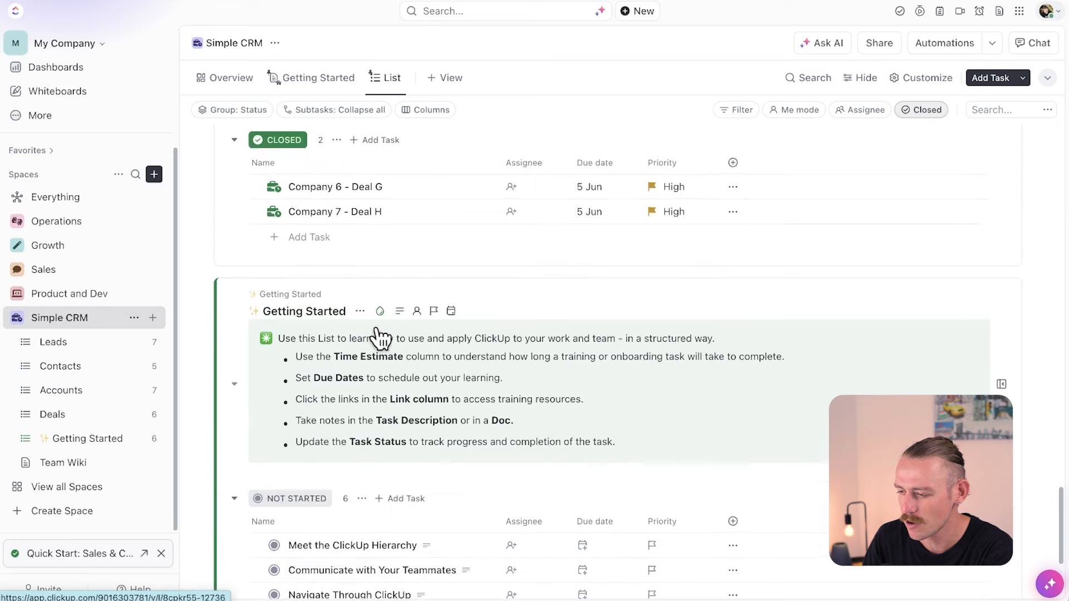
{"action": "left_click", "coordinate": [360, 311]}
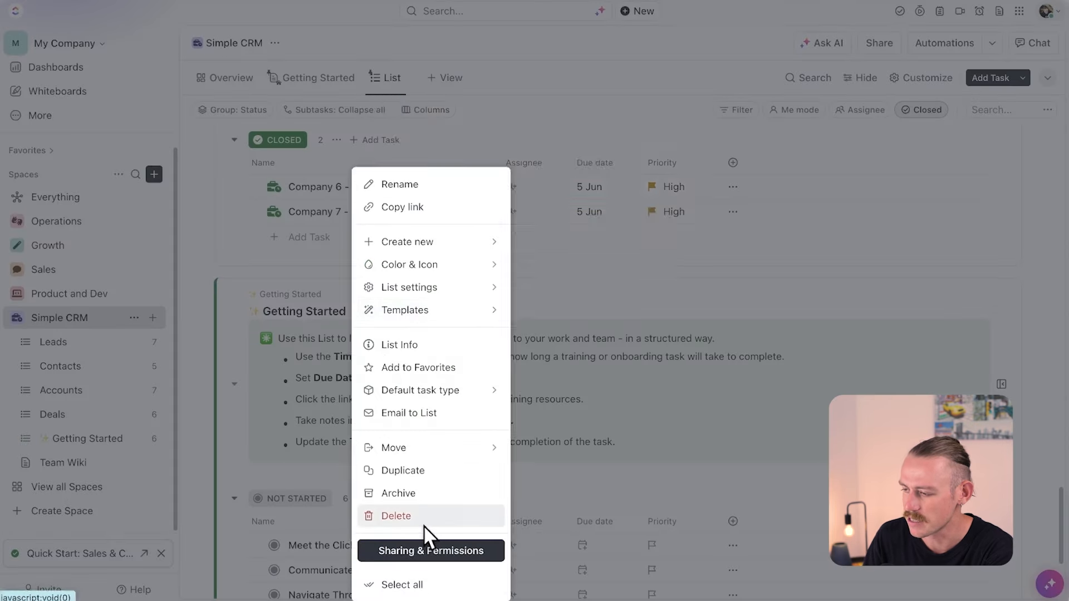
{"action": "left_click", "coordinate": [414, 518]}
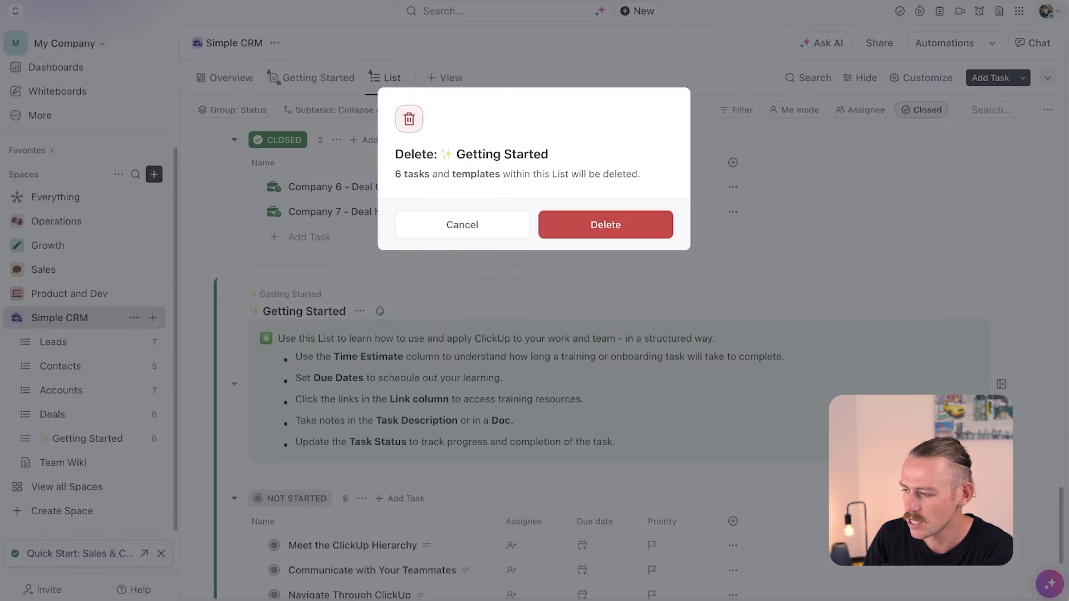
{"action": "left_click", "coordinate": [605, 232]}
- Open the Leads list and look through its Unqualified Follow-up and Board views and the view types that can be added
{"action": "scroll", "coordinate": [494, 465], "scroll_direction": "up", "scroll_amount": 20}
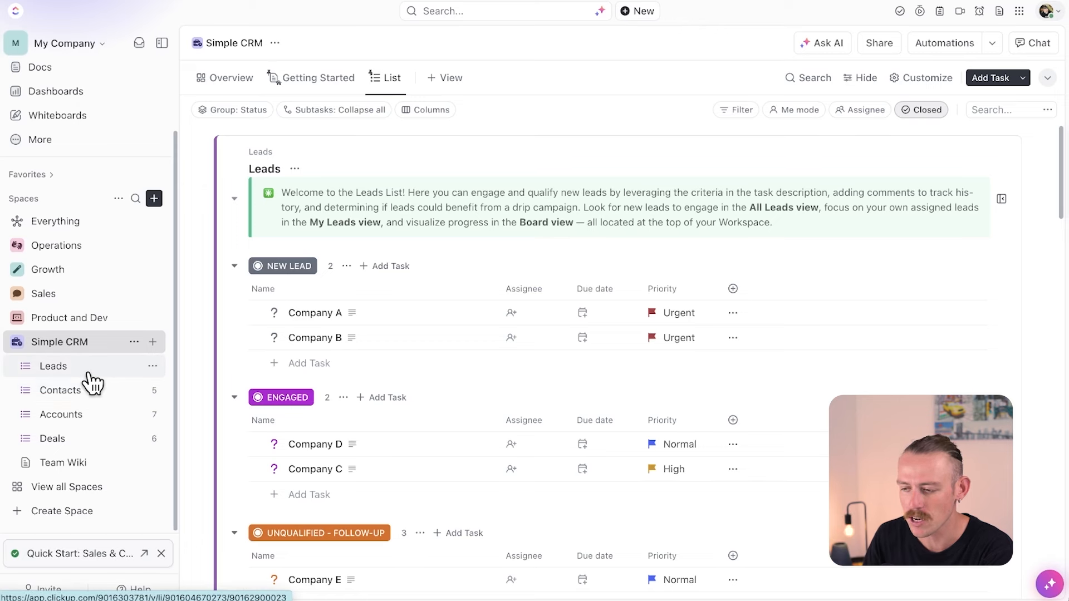
{"action": "left_click", "coordinate": [88, 375]}
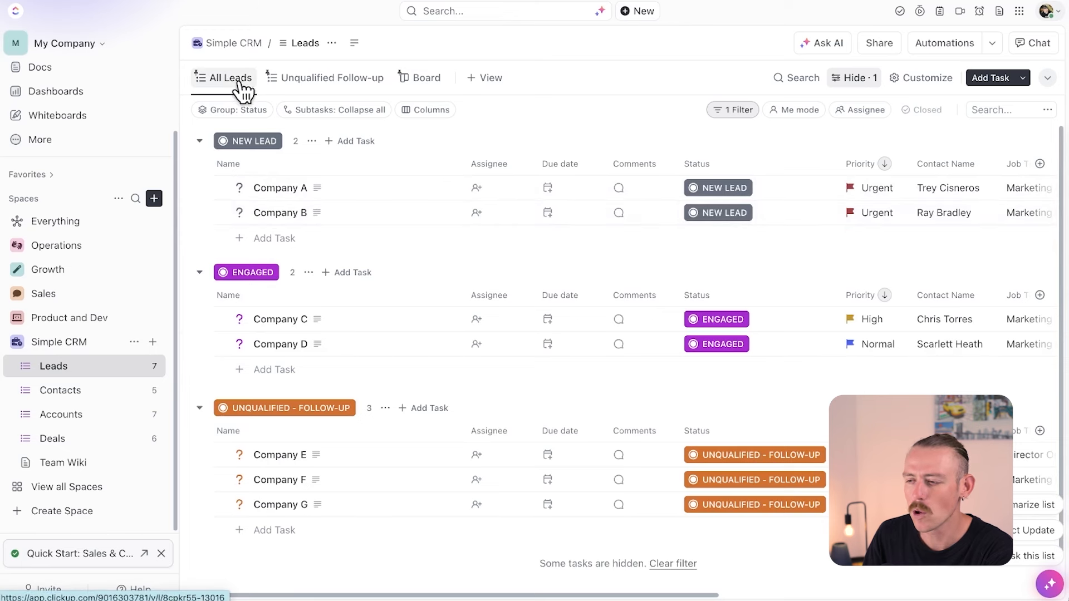
{"action": "left_click", "coordinate": [334, 92]}
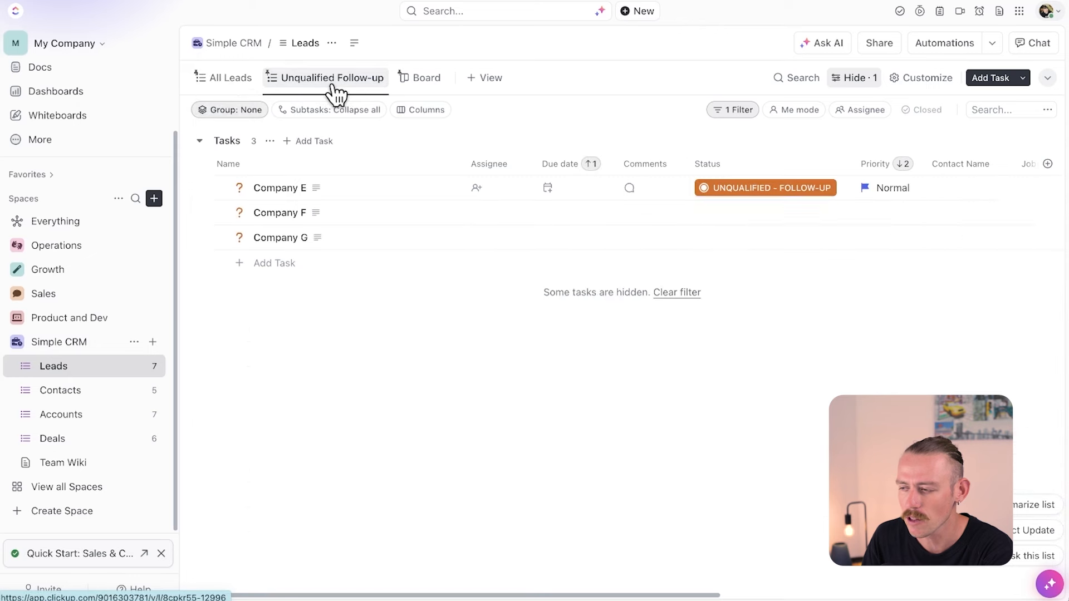
{"action": "left_click", "coordinate": [416, 84]}
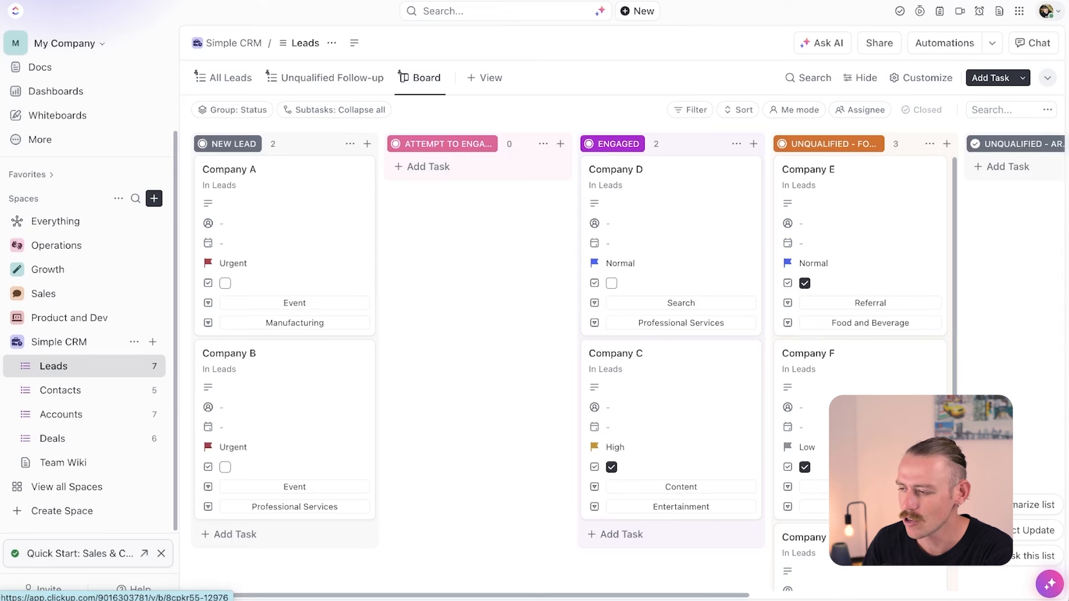
{"action": "left_click", "coordinate": [498, 81]}
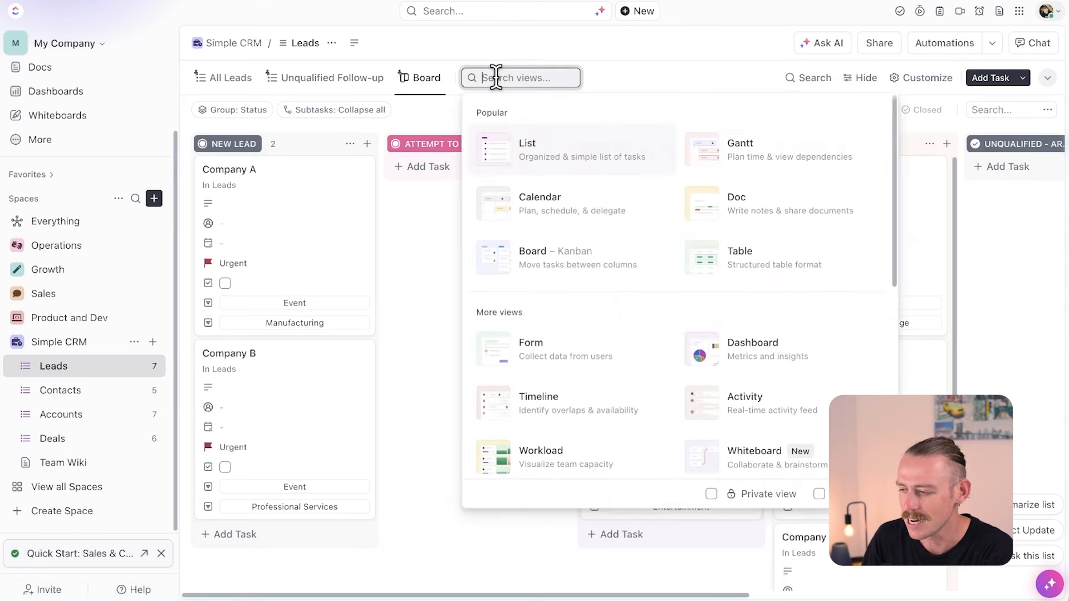
- Examine the All Leads view's columns from Assignee through Lead Source and the Lead Source options for Company A
{"action": "left_click", "coordinate": [228, 84]}
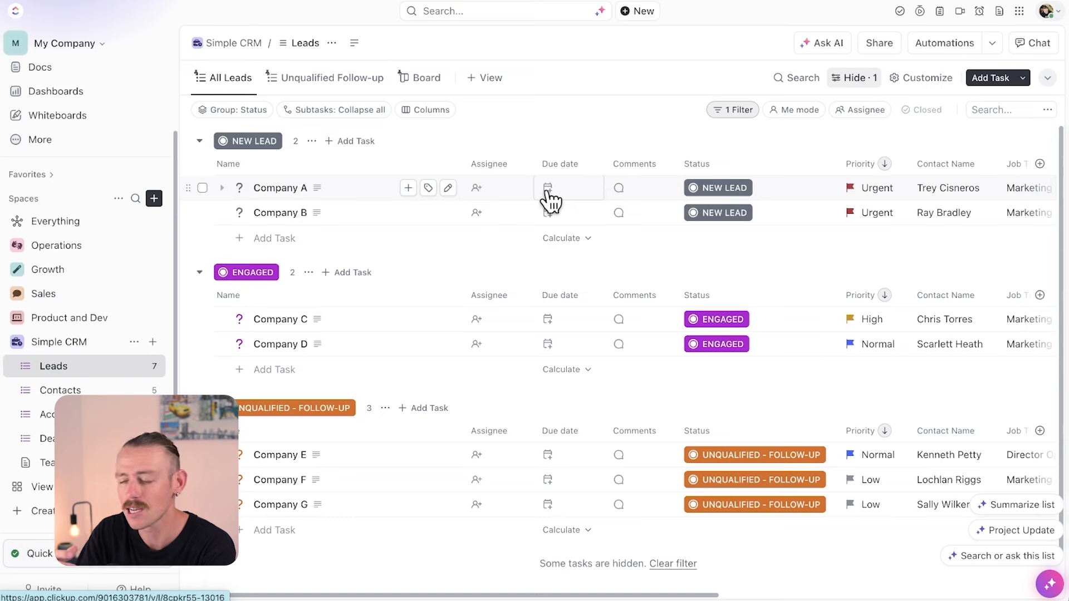
{"action": "scroll", "coordinate": [610, 198], "scroll_direction": "right", "scroll_amount": 5}
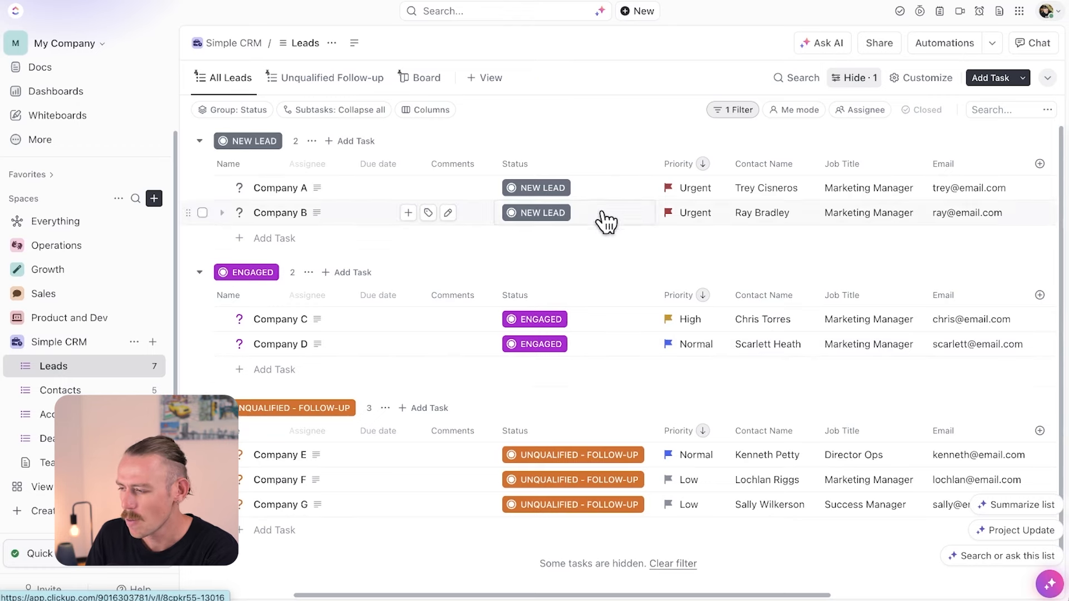
{"action": "scroll", "coordinate": [635, 191], "scroll_direction": "right", "scroll_amount": 1}
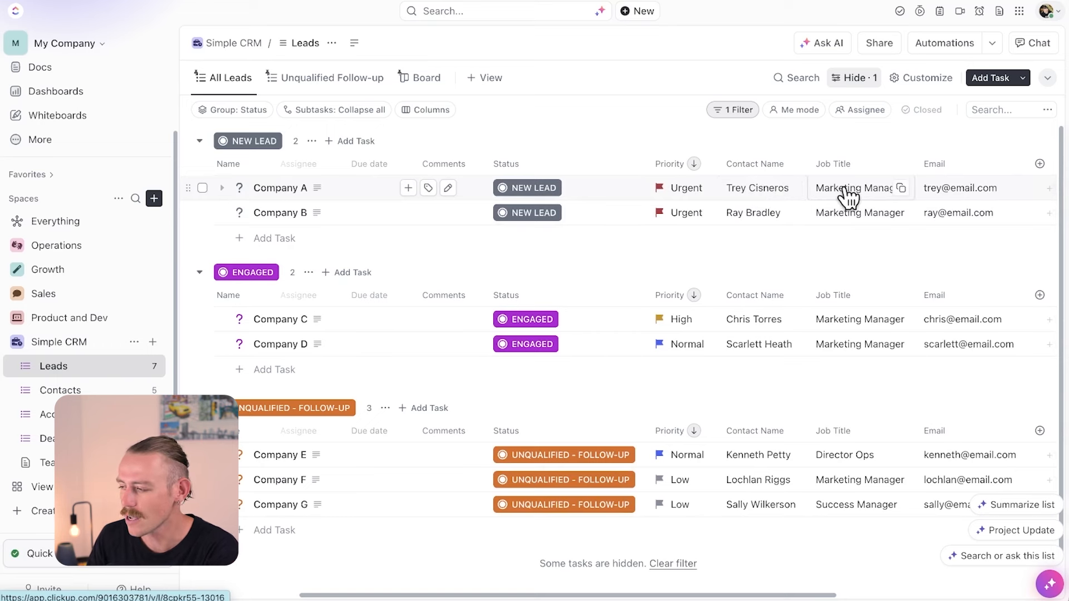
{"action": "scroll", "coordinate": [933, 204], "scroll_direction": "right", "scroll_amount": 5}
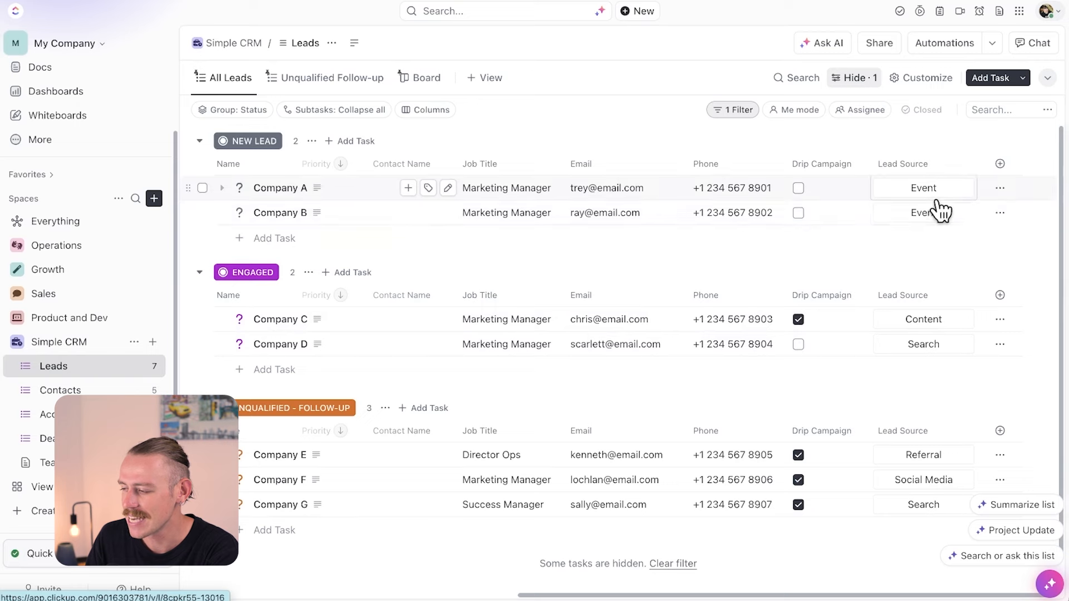
{"action": "scroll", "coordinate": [940, 210], "scroll_direction": "down", "scroll_amount": 1}
{"action": "scroll", "coordinate": [940, 210], "scroll_direction": "up", "scroll_amount": 1}
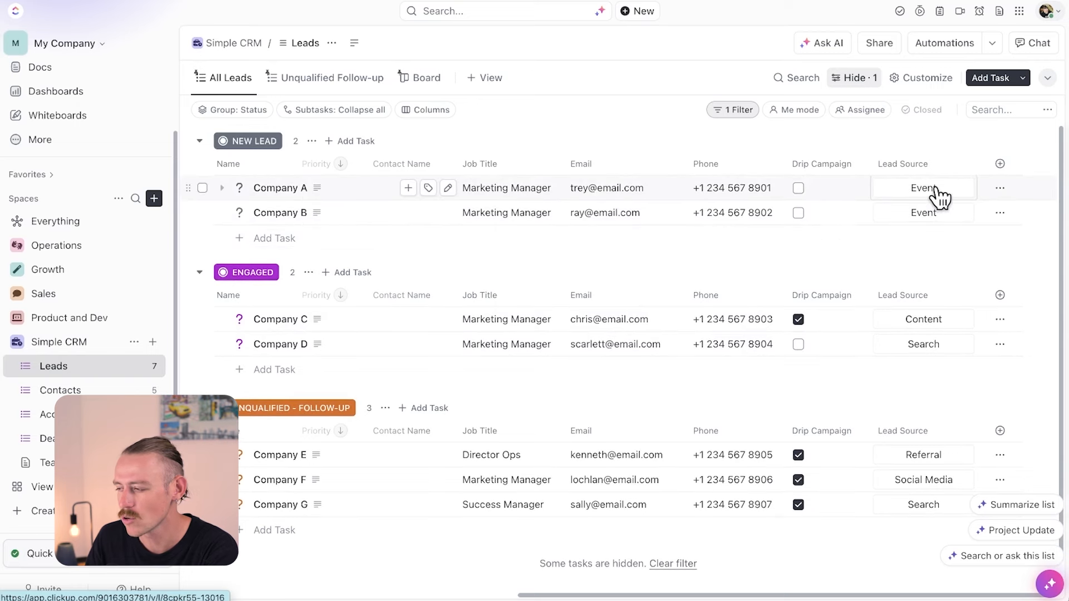
{"action": "left_click", "coordinate": [937, 189]}
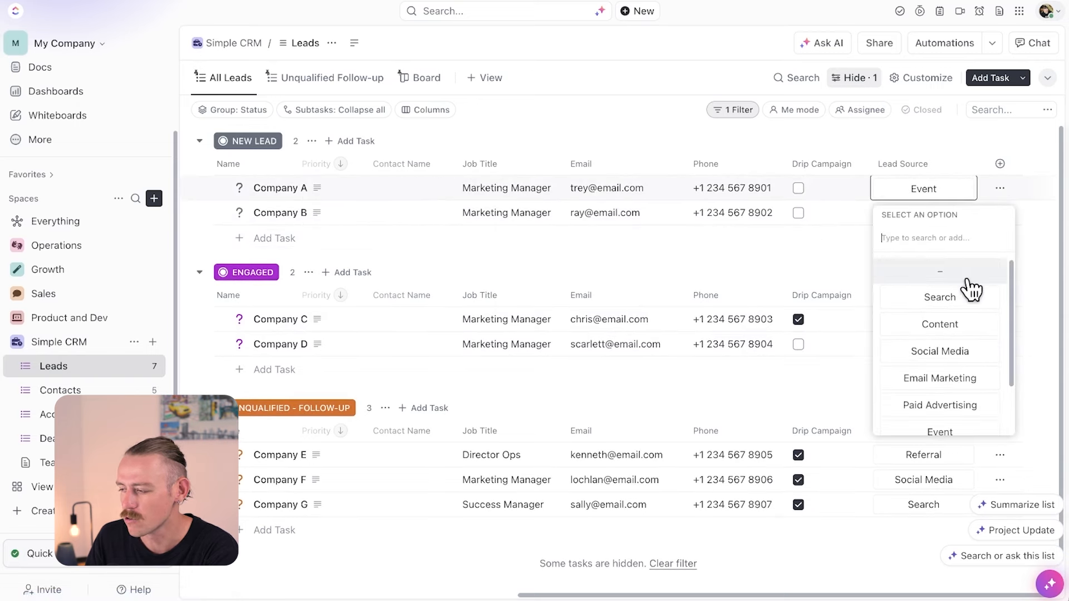
{"action": "scroll", "coordinate": [968, 288], "scroll_direction": "down", "scroll_amount": 1}
{"action": "scroll", "coordinate": [972, 289], "scroll_direction": "down", "scroll_amount": 2}
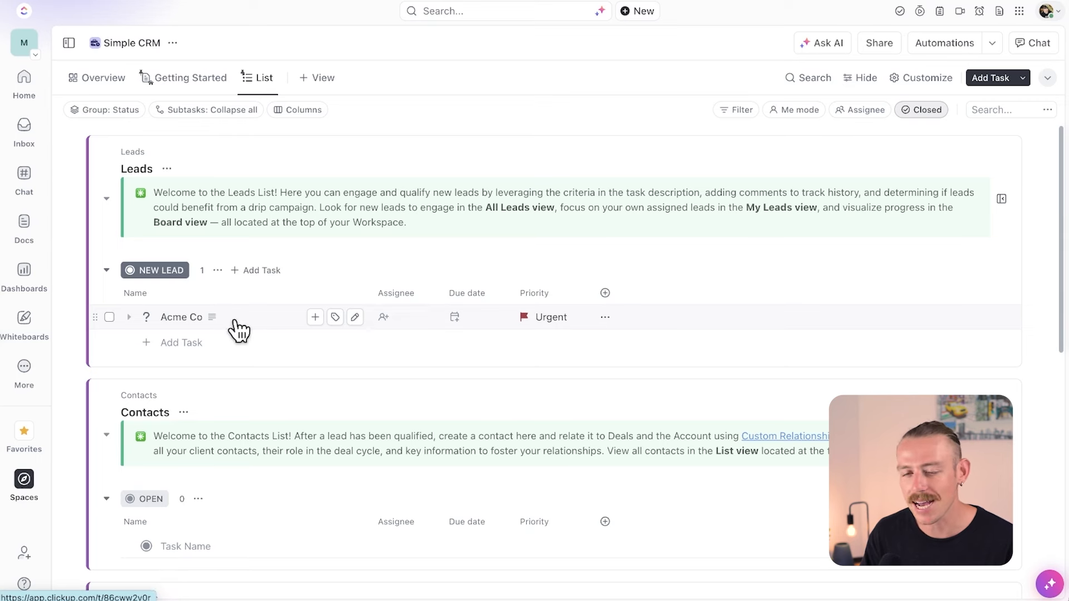
- Open the Acme Co lead and read its full description, including the qualification questions and the Lead Qualification Framework
{"action": "left_click", "coordinate": [181, 317]}
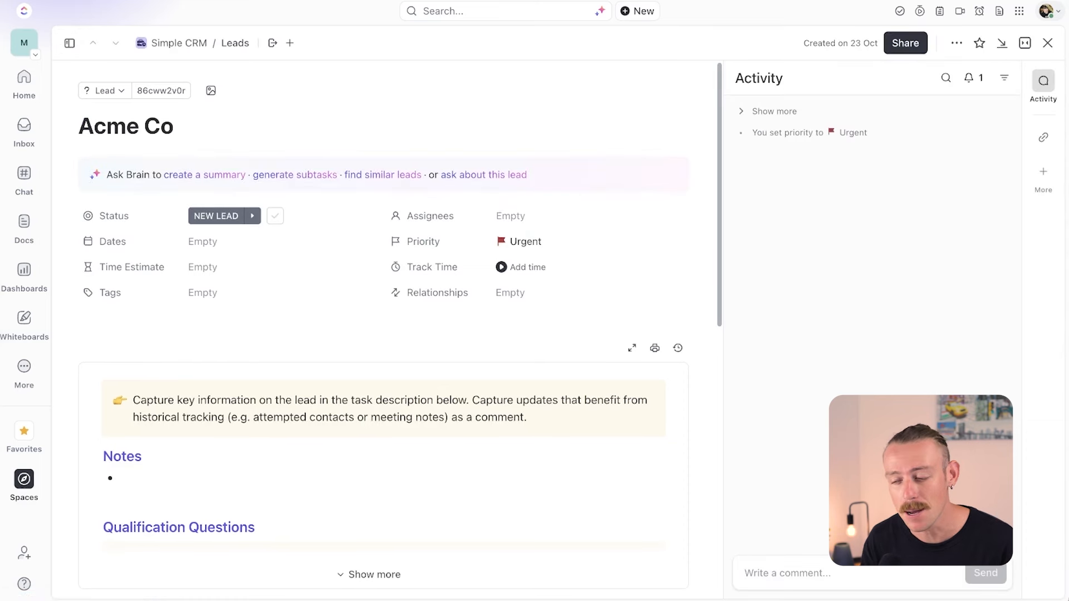
{"action": "scroll", "coordinate": [404, 450], "scroll_direction": "down", "scroll_amount": 3}
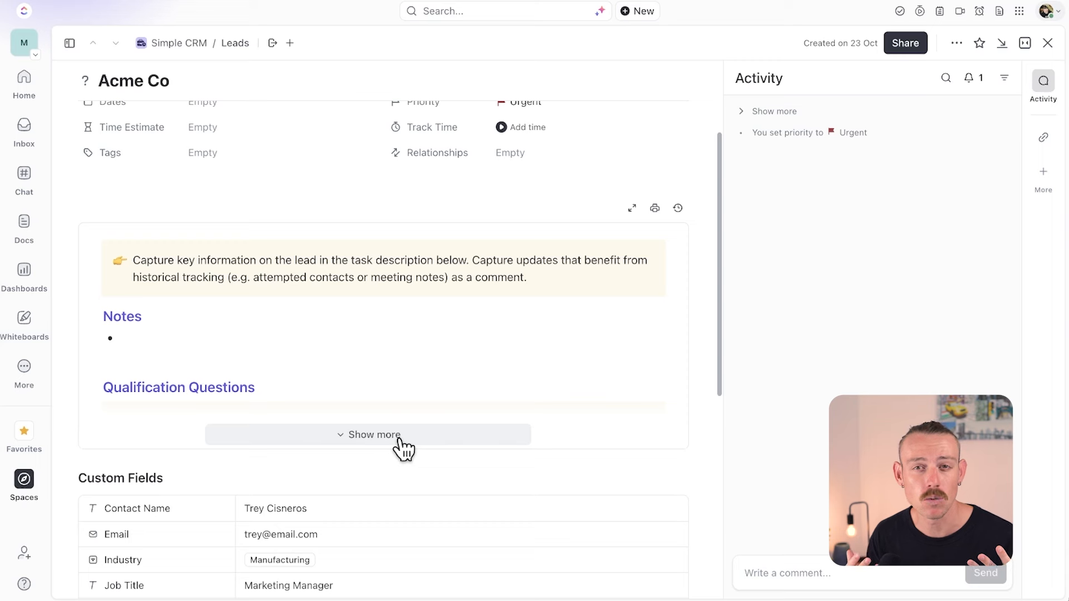
{"action": "left_click", "coordinate": [401, 440]}
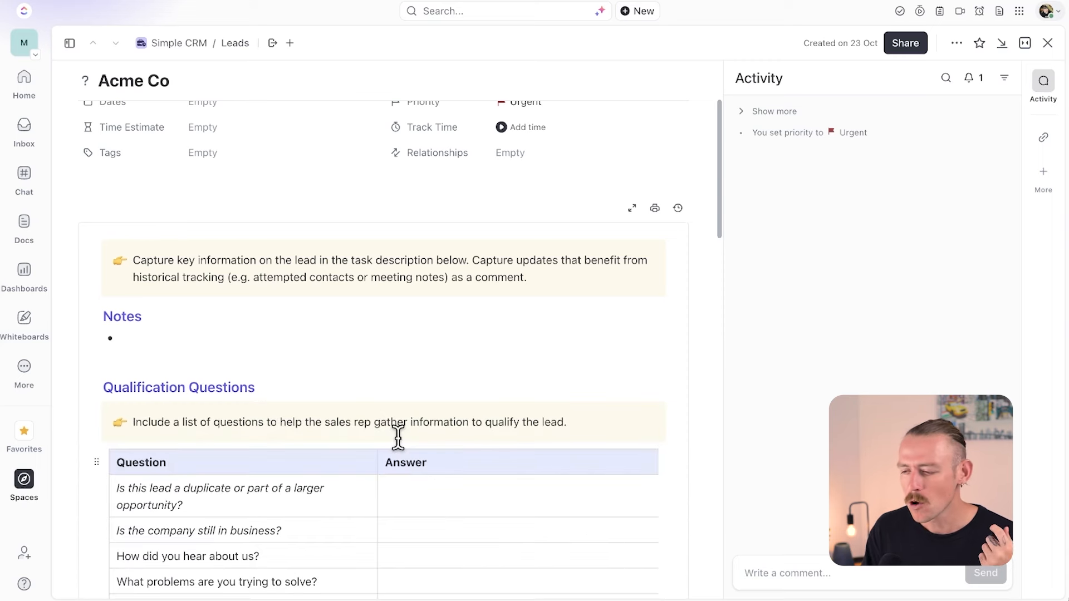
{"action": "scroll", "coordinate": [399, 438], "scroll_direction": "down", "scroll_amount": 1}
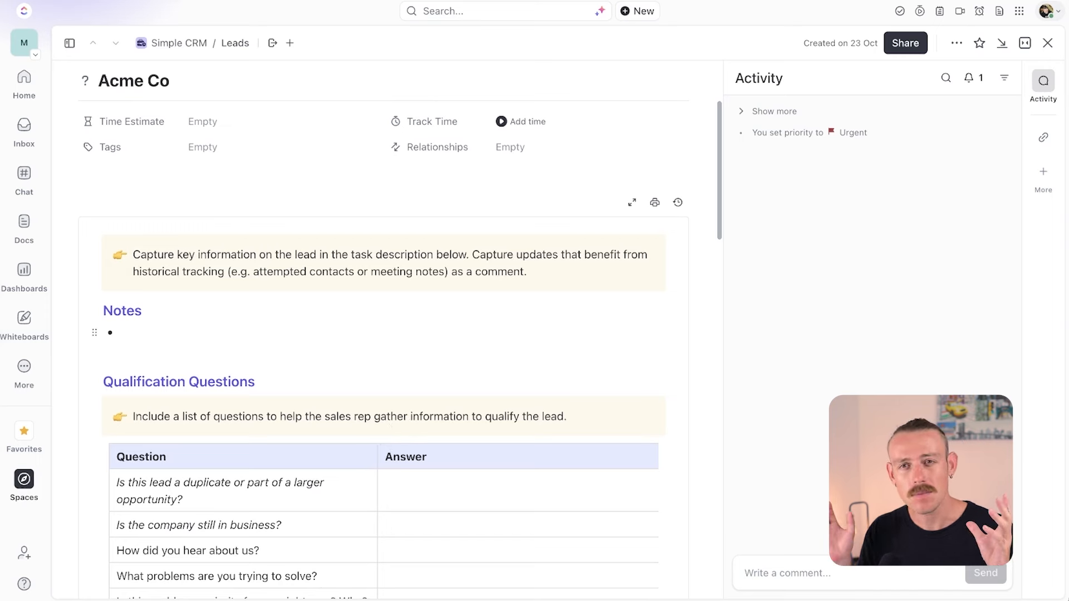
{"action": "scroll", "coordinate": [384, 345], "scroll_direction": "down", "scroll_amount": 1}
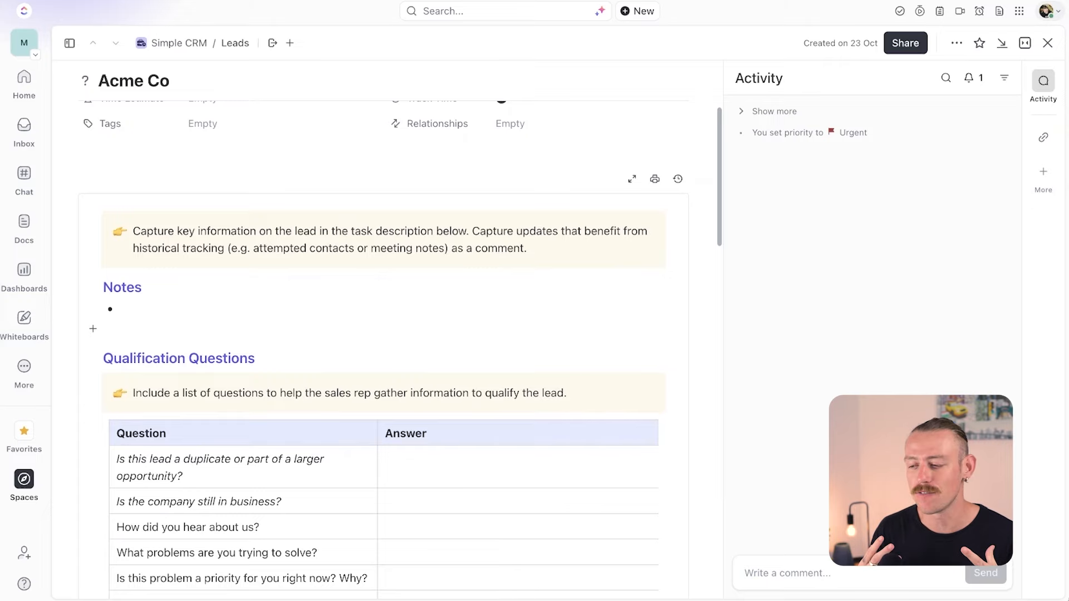
{"action": "scroll", "coordinate": [384, 345], "scroll_direction": "down", "scroll_amount": 10}
{"action": "scroll", "coordinate": [384, 345], "scroll_direction": "down", "scroll_amount": 4}
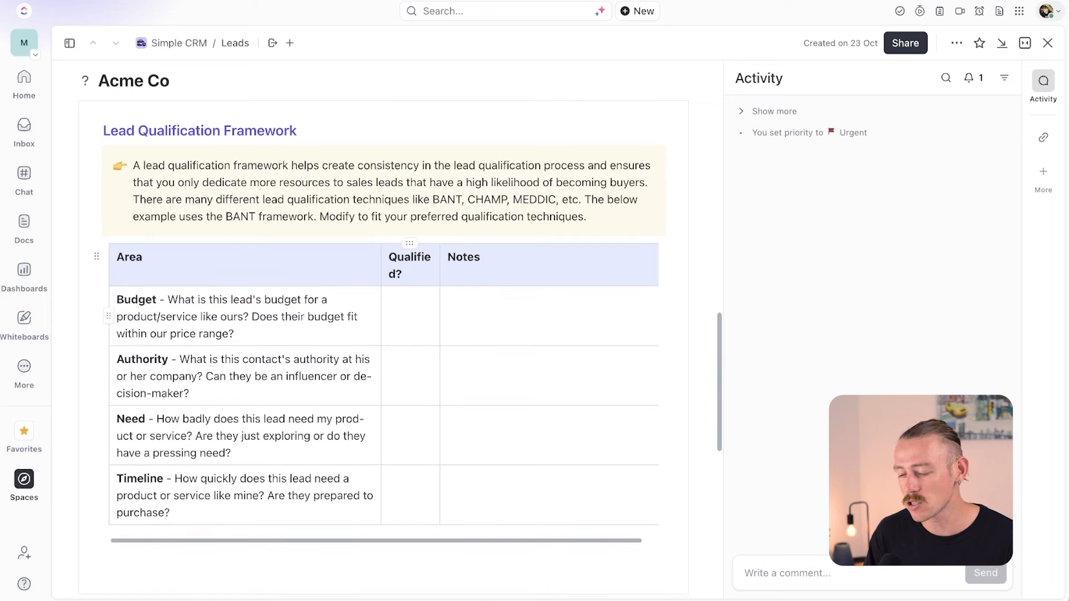
- Examine the custom fields below the Acme Co lead's description and return to the lead's main details
{"action": "scroll", "coordinate": [414, 329], "scroll_direction": "down", "scroll_amount": 7}
{"action": "scroll", "coordinate": [413, 329], "scroll_direction": "up", "scroll_amount": 2}
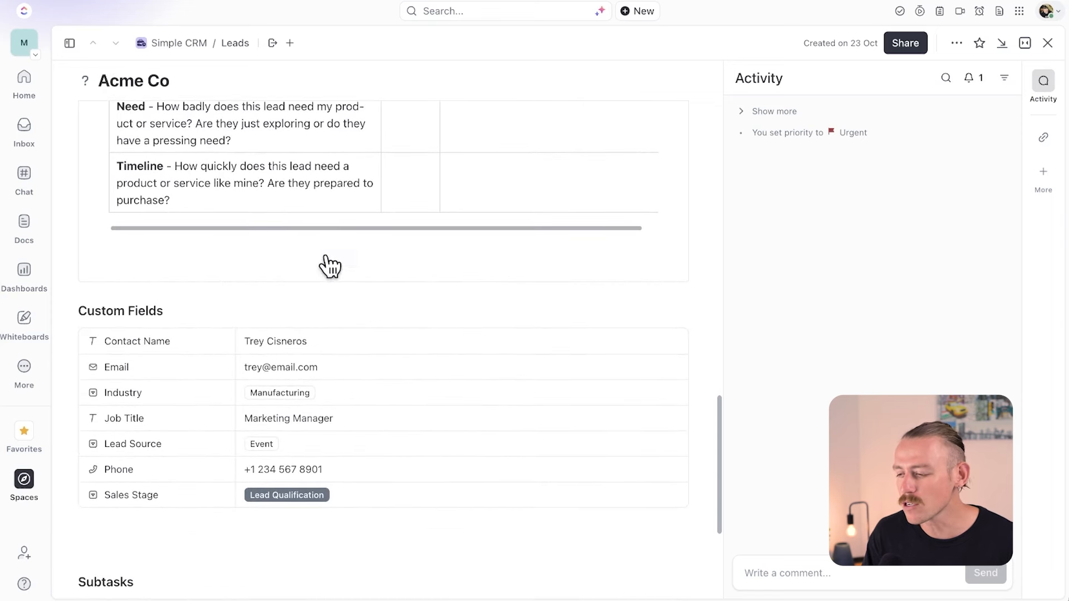
{"action": "left_click", "coordinate": [315, 248]}
{"action": "left_click_drag", "start_coordinate": [389, 249], "coordinate": [390, 224]}
{"action": "left_click", "coordinate": [392, 249]}
{"action": "scroll", "coordinate": [402, 284], "scroll_direction": "down", "scroll_amount": 1}
{"action": "scroll", "coordinate": [384, 334], "scroll_direction": "up", "scroll_amount": 15}
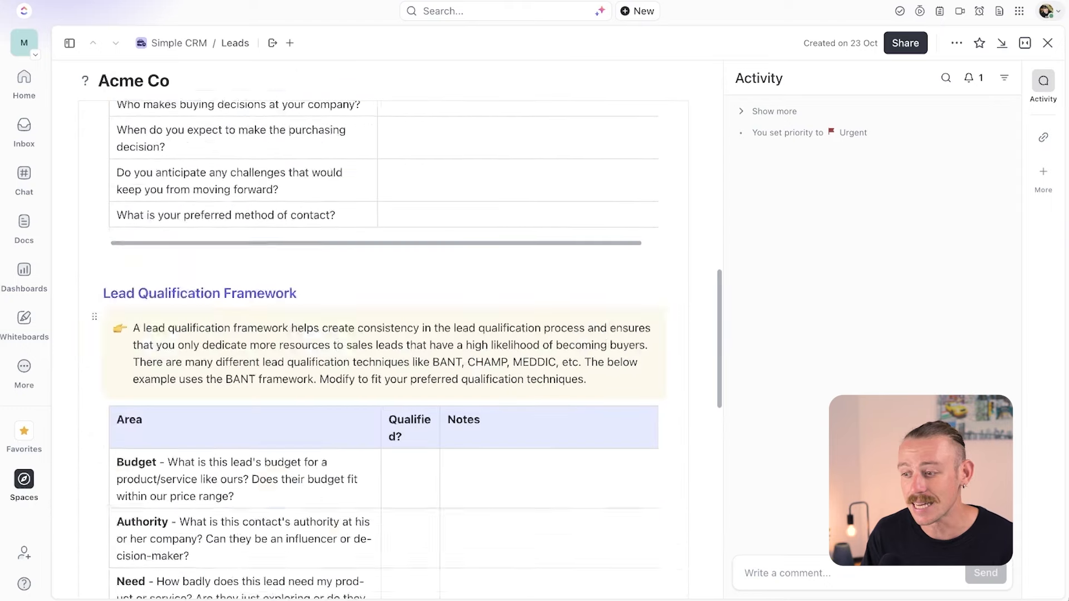
{"action": "scroll", "coordinate": [384, 334], "scroll_direction": "up", "scroll_amount": 3}
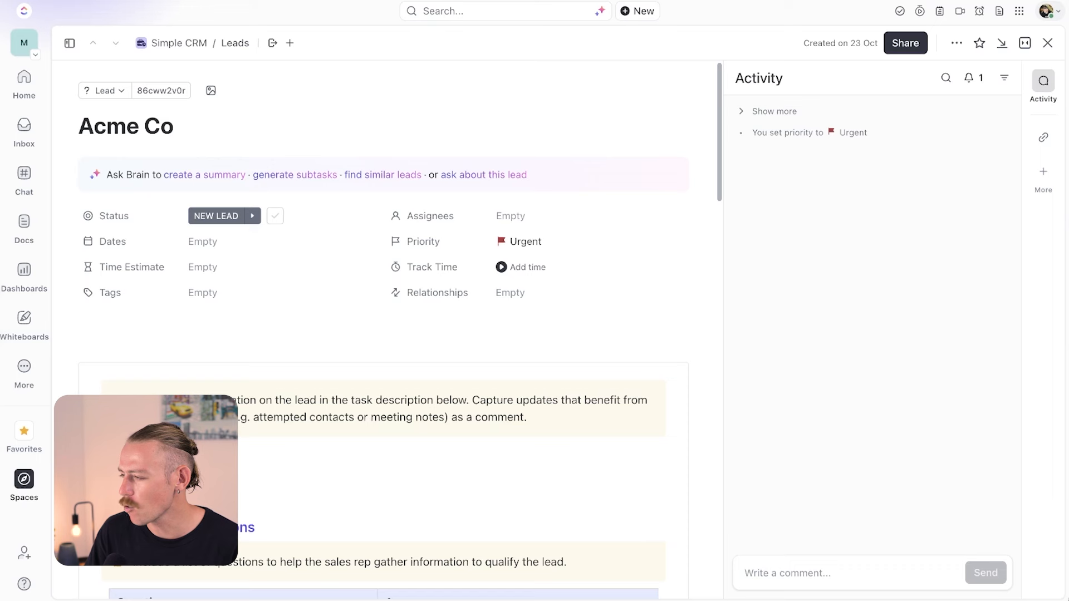
- Look over the workspace's quick-access tools, then view the relationship types available for the Acme Co lead
{"action": "left_click", "coordinate": [1020, 11]}
{"action": "left_click", "coordinate": [1020, 12]}
{"action": "left_click", "coordinate": [1019, 12]}
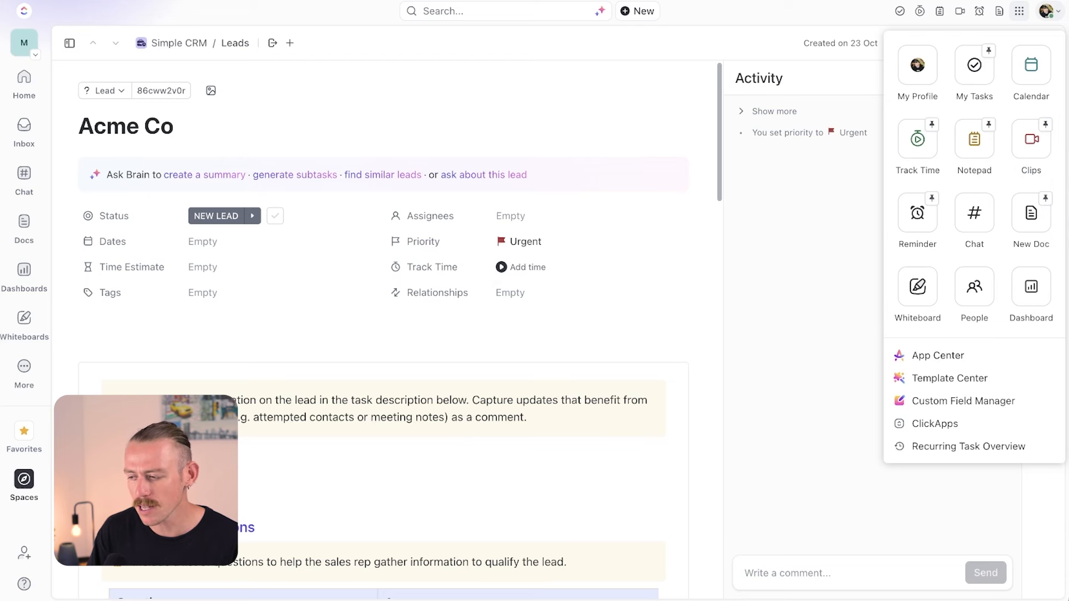
{"action": "left_click", "coordinate": [515, 300]}
{"action": "left_click", "coordinate": [520, 300]}
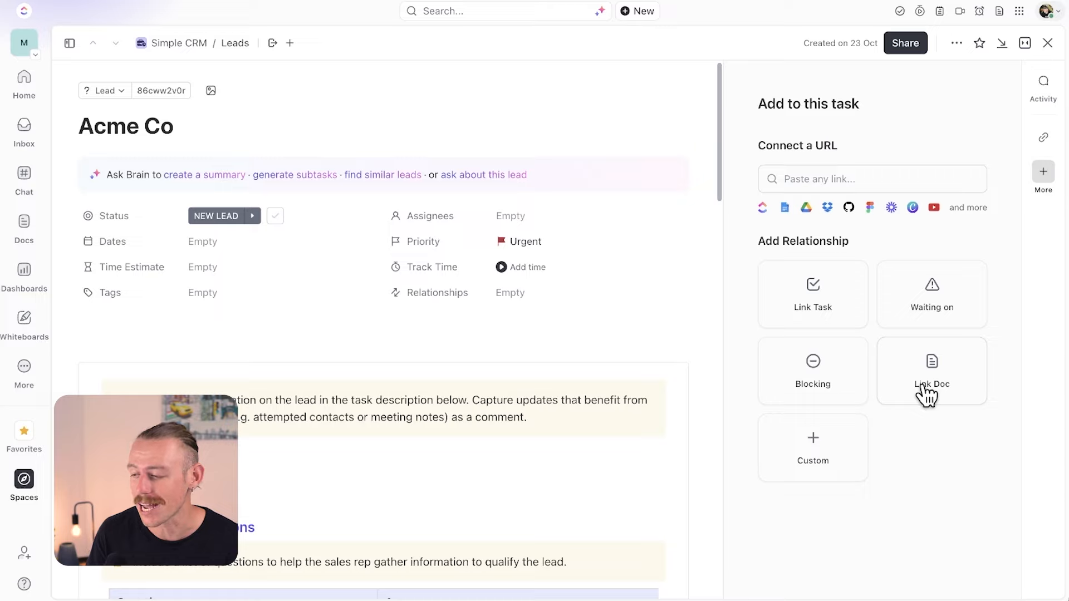
- Clear the Contact Name custom field on the Acme Co lead
{"action": "scroll", "coordinate": [385, 334], "scroll_direction": "down", "scroll_amount": 10}
{"action": "scroll", "coordinate": [384, 334], "scroll_direction": "down", "scroll_amount": 15}
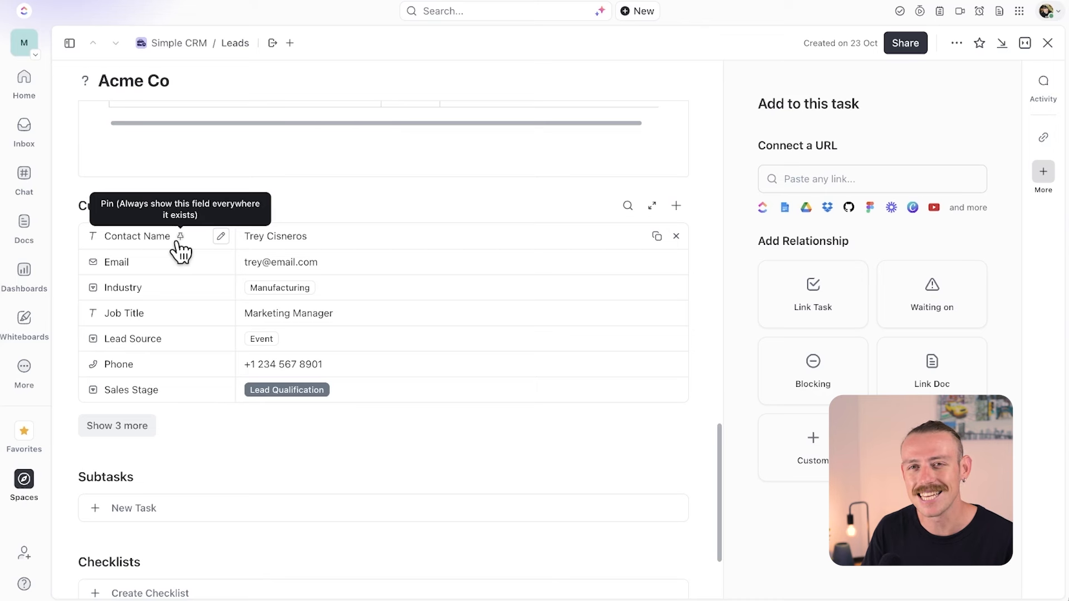
{"action": "left_click", "coordinate": [676, 236]}
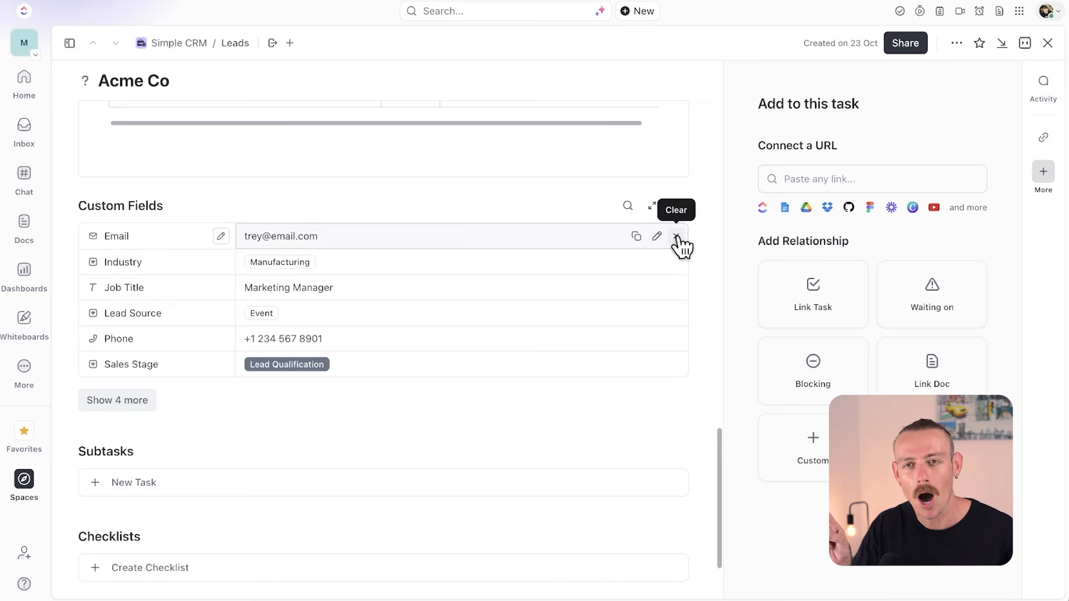
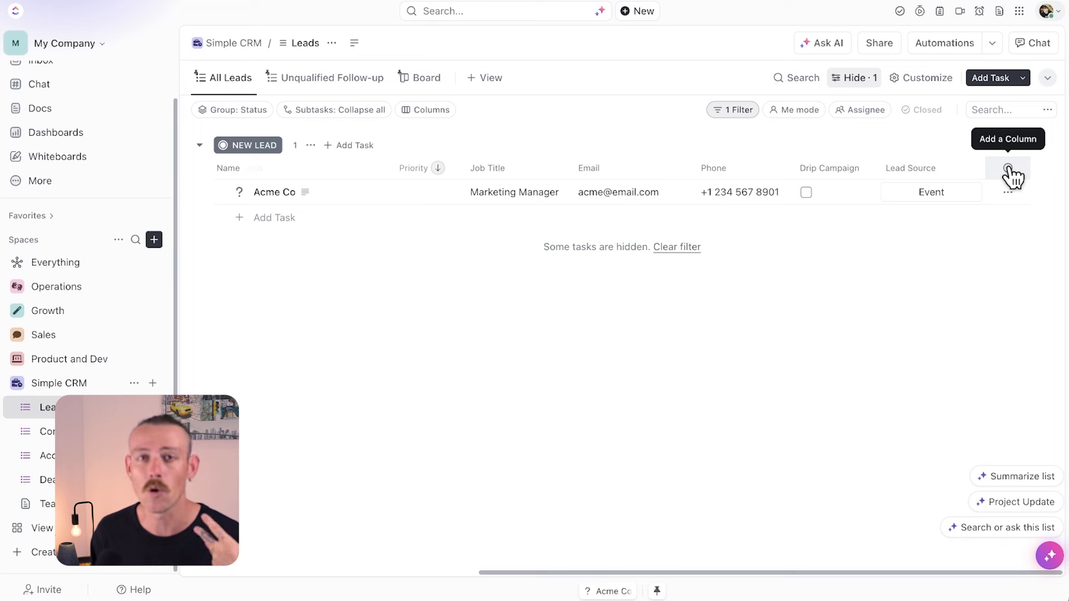
- Create a Relationship column named Contact Person in the Leads list, related to tasks from the Contacts list
{"action": "left_click", "coordinate": [1009, 177]}
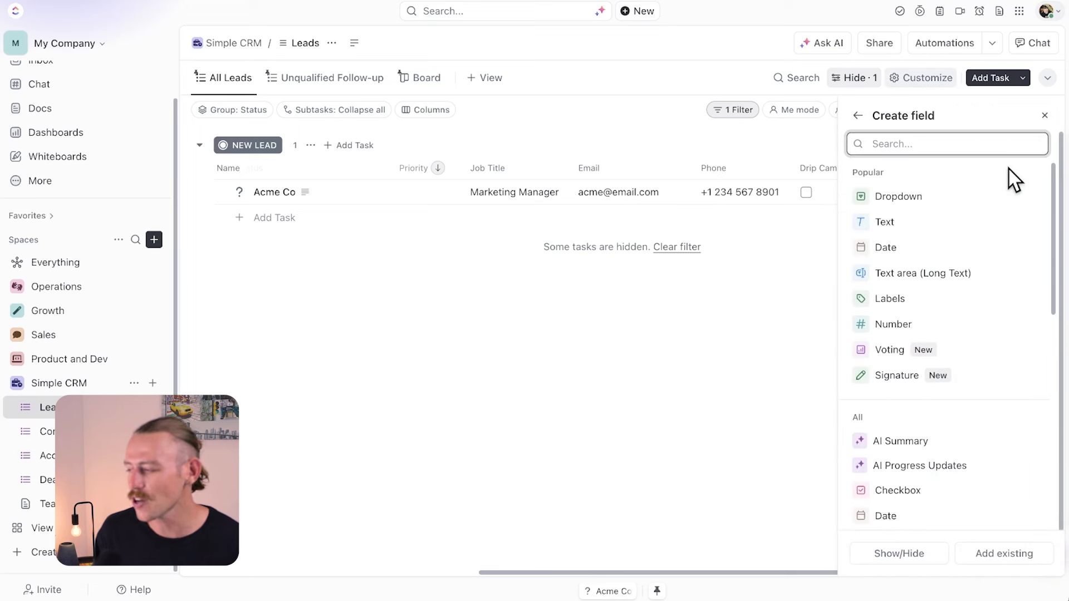
{"action": "type", "text": "r"}
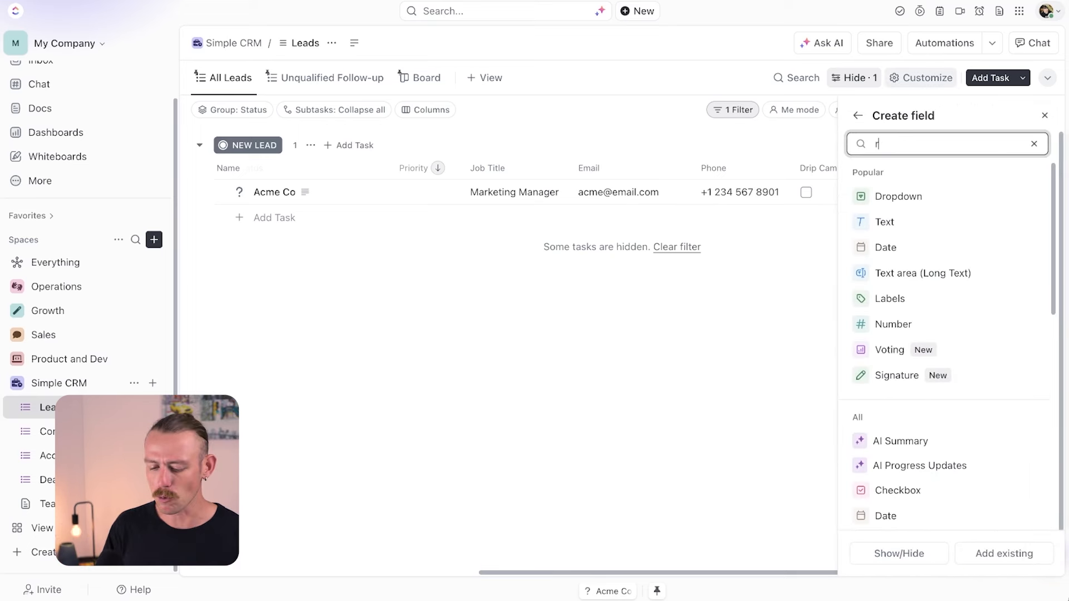
{"action": "type", "text": "elationship"}
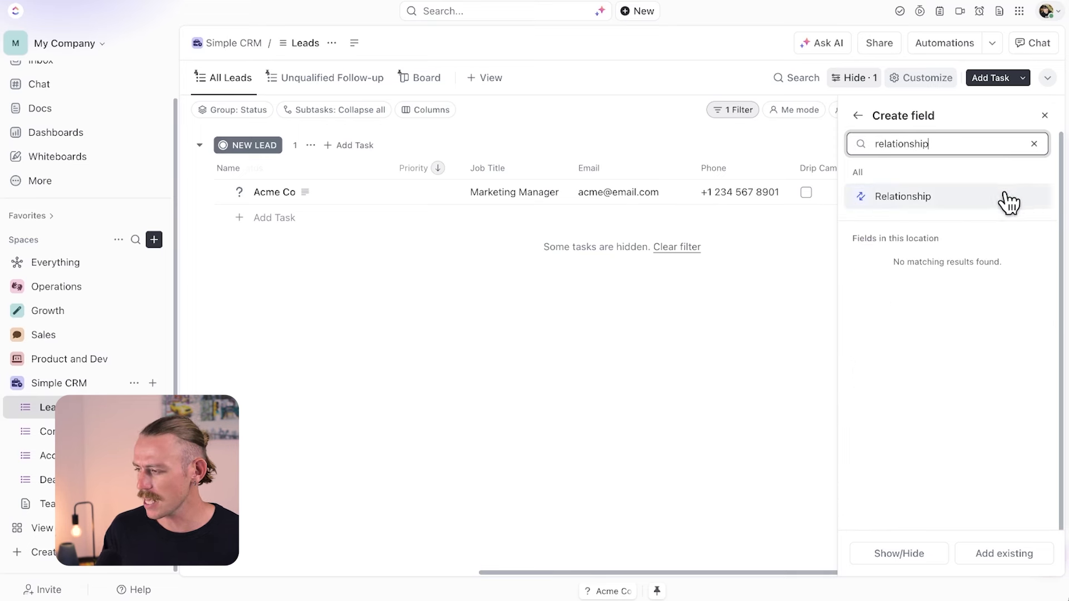
{"action": "left_click", "coordinate": [1005, 195]}
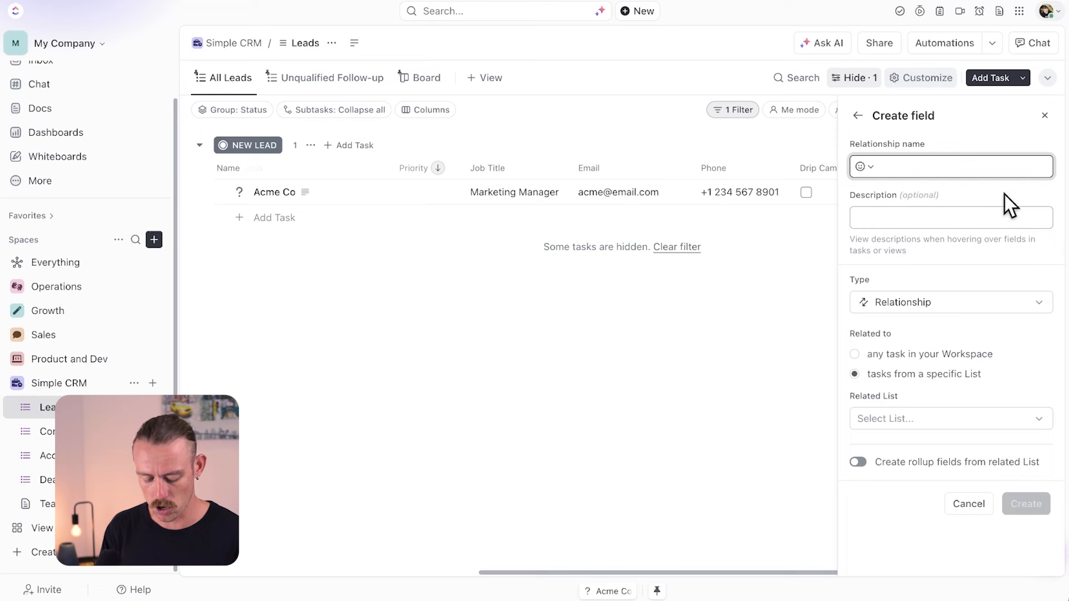
{"action": "type", "text": "Contact Person"}
{"action": "key", "text": "Tab"}
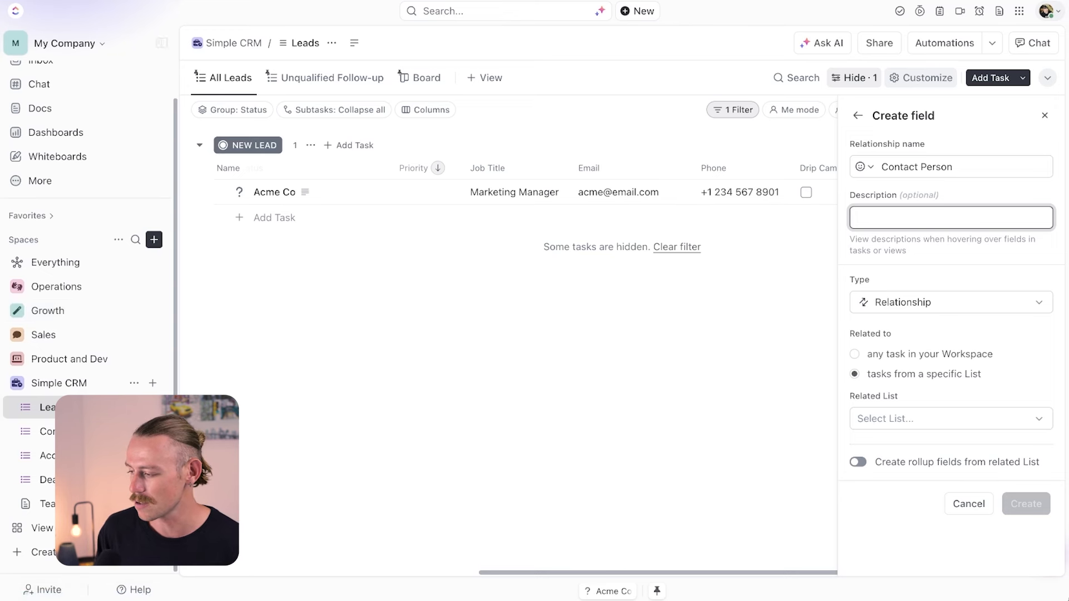
{"action": "left_click", "coordinate": [975, 431]}
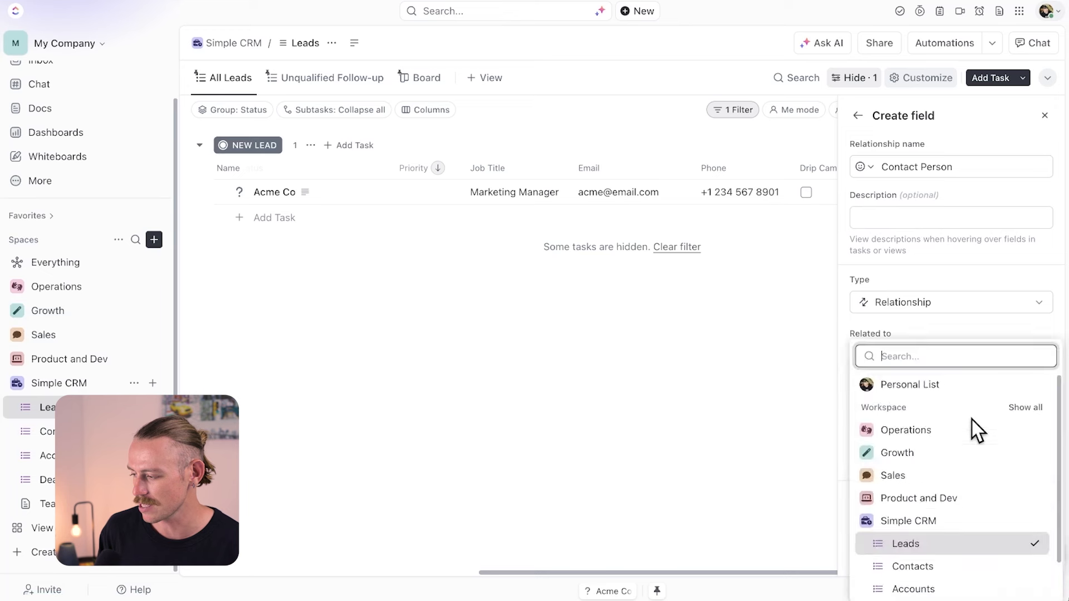
{"action": "scroll", "coordinate": [977, 446], "scroll_direction": "down", "scroll_amount": 1}
{"action": "left_click", "coordinate": [961, 531]}
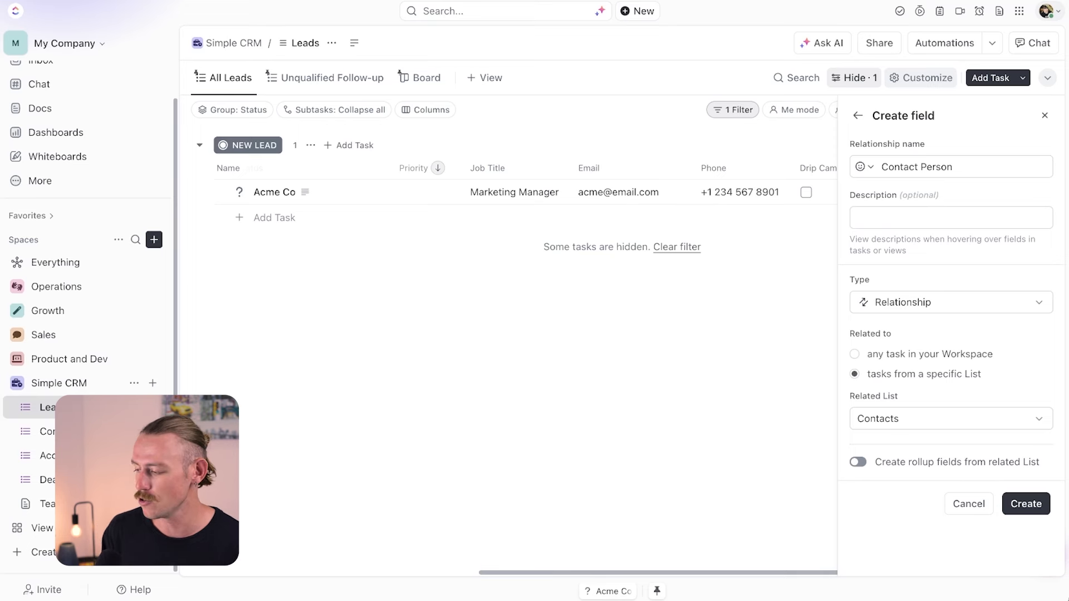
{"action": "left_click", "coordinate": [1031, 501]}
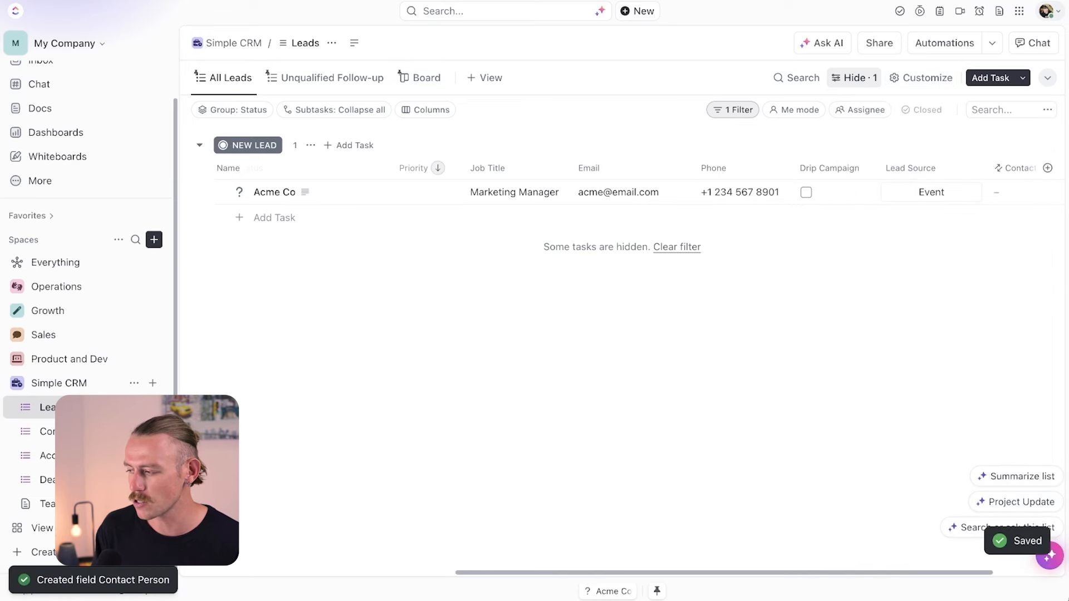
- View the contacts that can be linked in the Acme Co lead's Contact Person field without selecting one
{"action": "scroll", "coordinate": [754, 200], "scroll_direction": "right", "scroll_amount": 2}
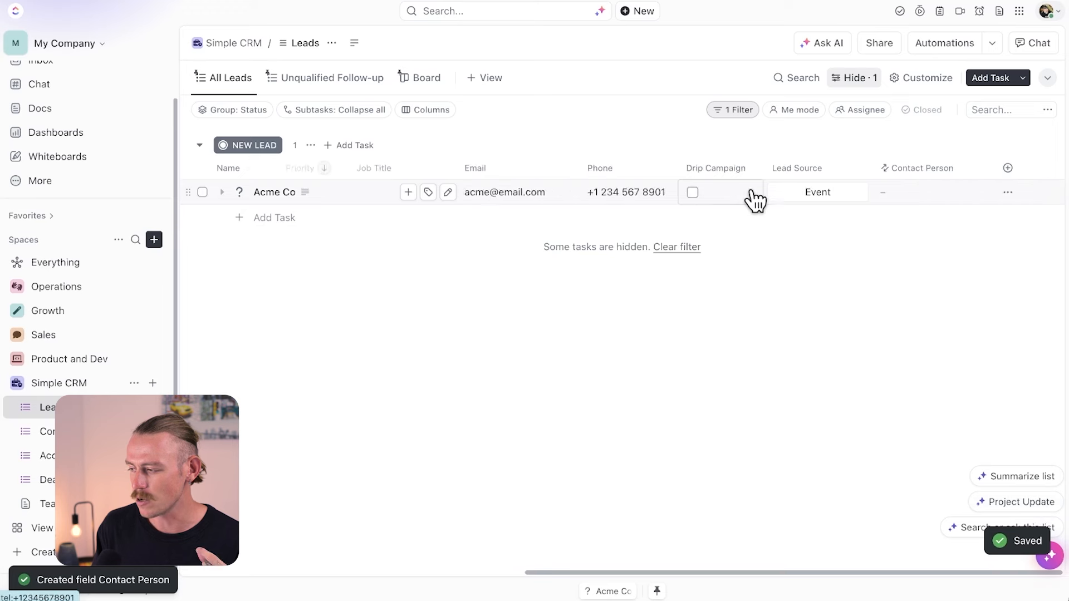
{"action": "left_click", "coordinate": [907, 199]}
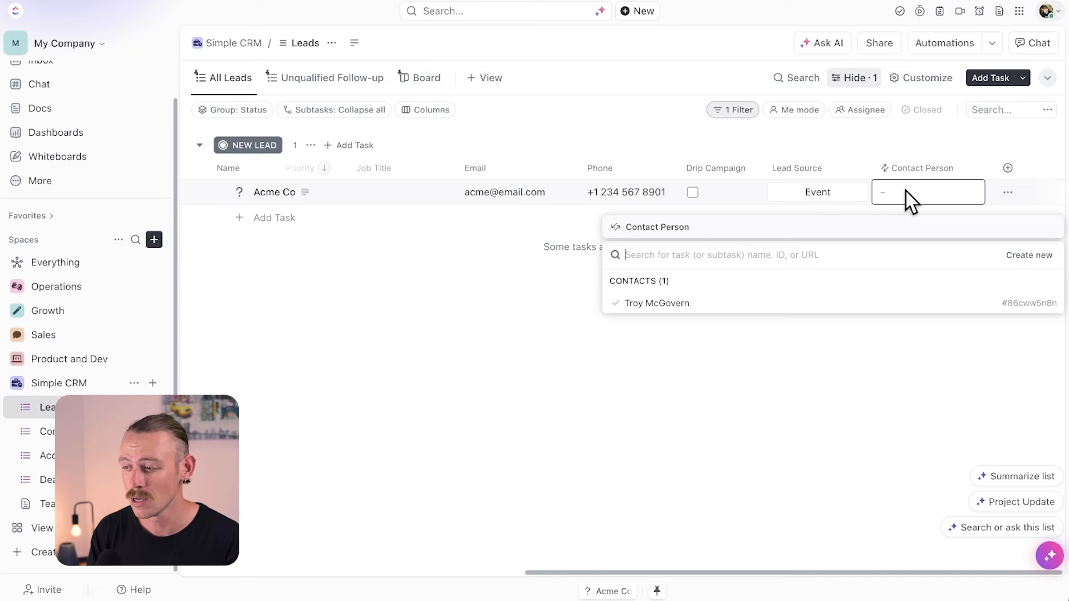
{"action": "left_click", "coordinate": [95, 439]}
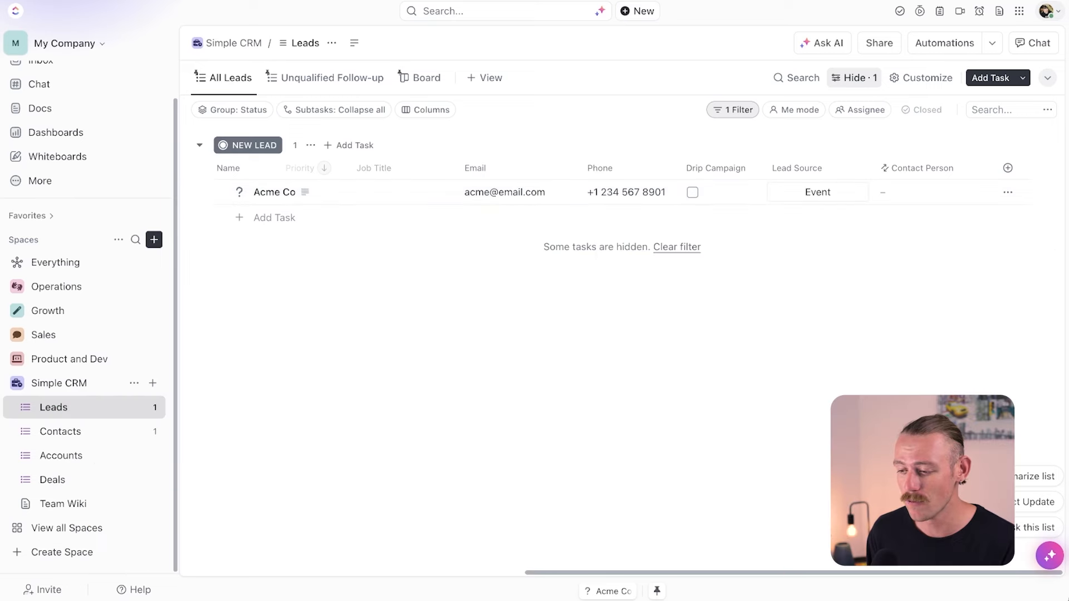
- Add a new contact task to the Contacts list, entering the contact's full name
{"action": "left_click", "coordinate": [95, 441]}
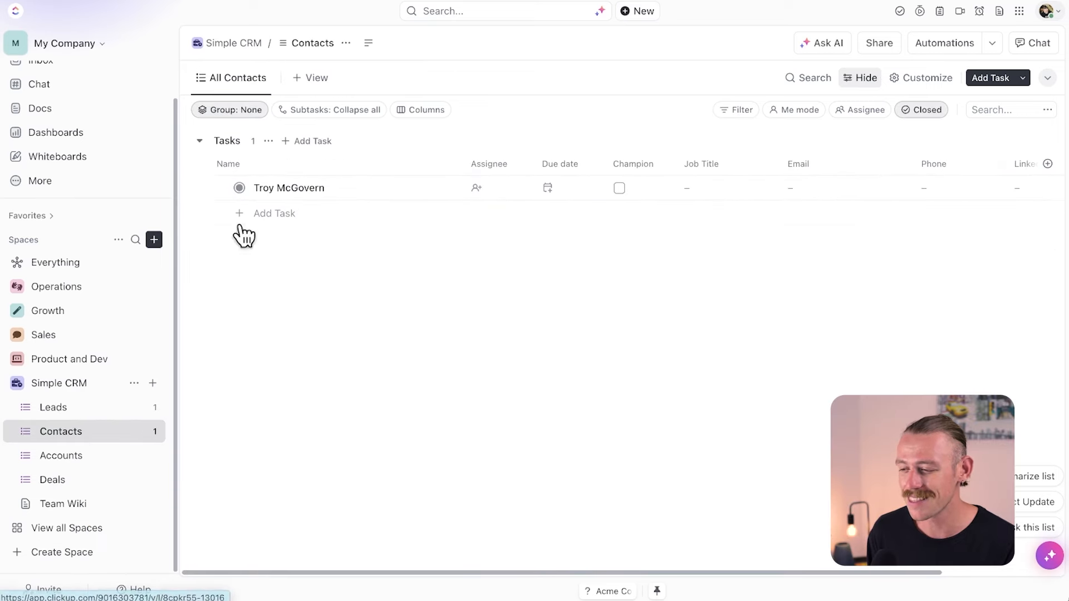
{"action": "left_click", "coordinate": [249, 216]}
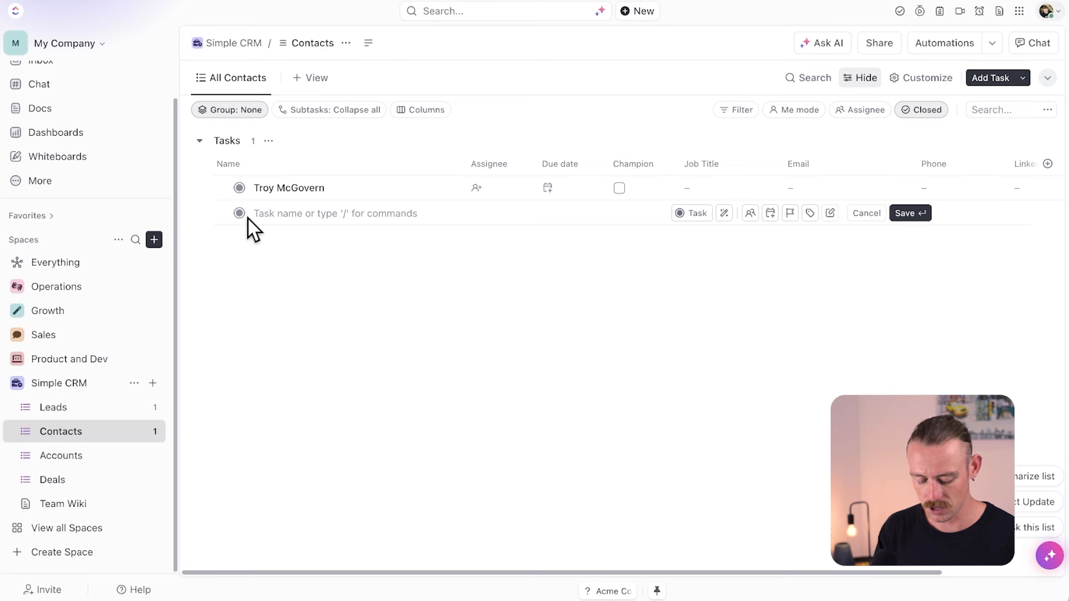
{"action": "type", "text": "Billy Bob"}
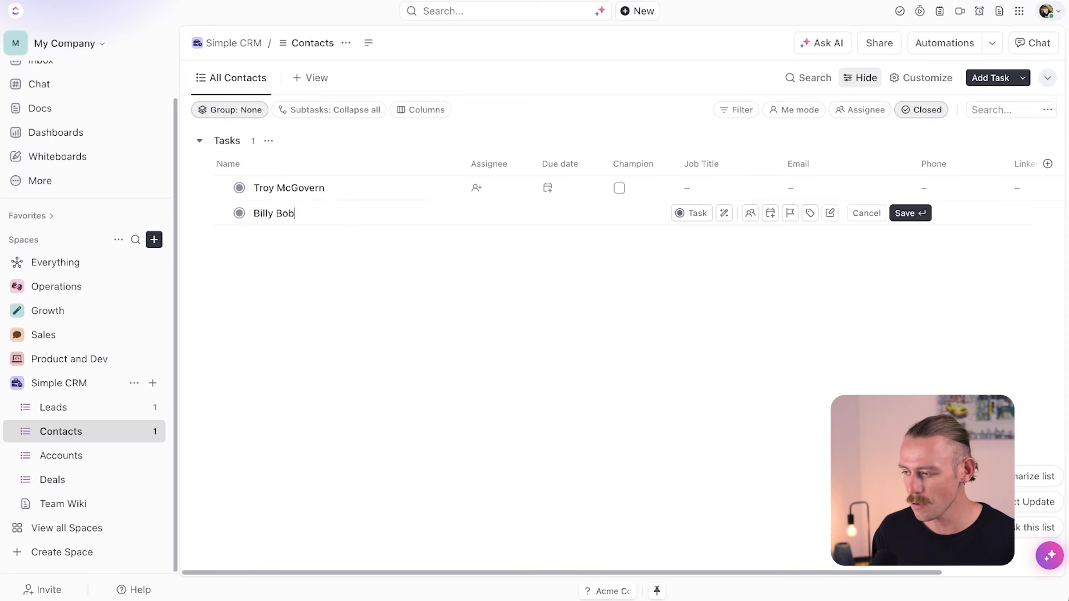
{"action": "key", "text": "Return"}
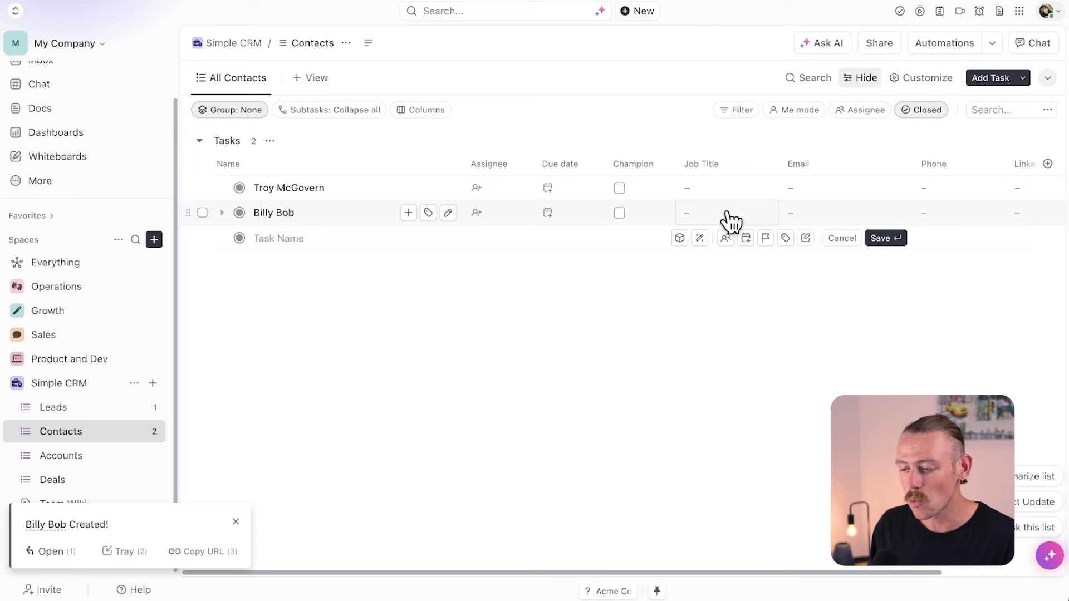
- Return to the Leads list and link a contact to Acme Co in its Contact Person field
{"action": "left_click", "coordinate": [95, 415]}
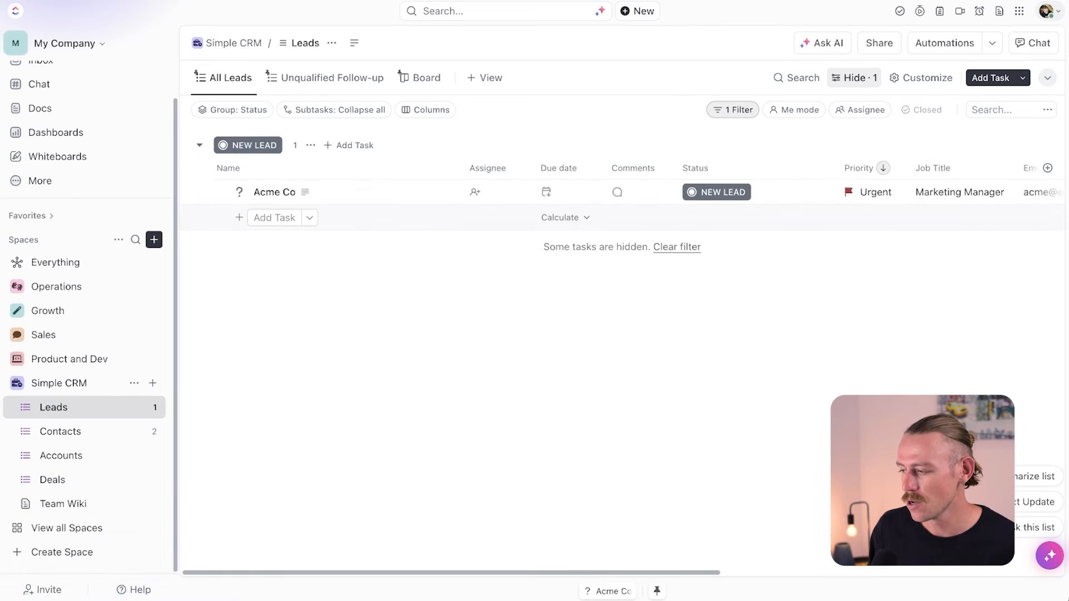
{"action": "scroll", "coordinate": [612, 192], "scroll_direction": "right", "scroll_amount": 5}
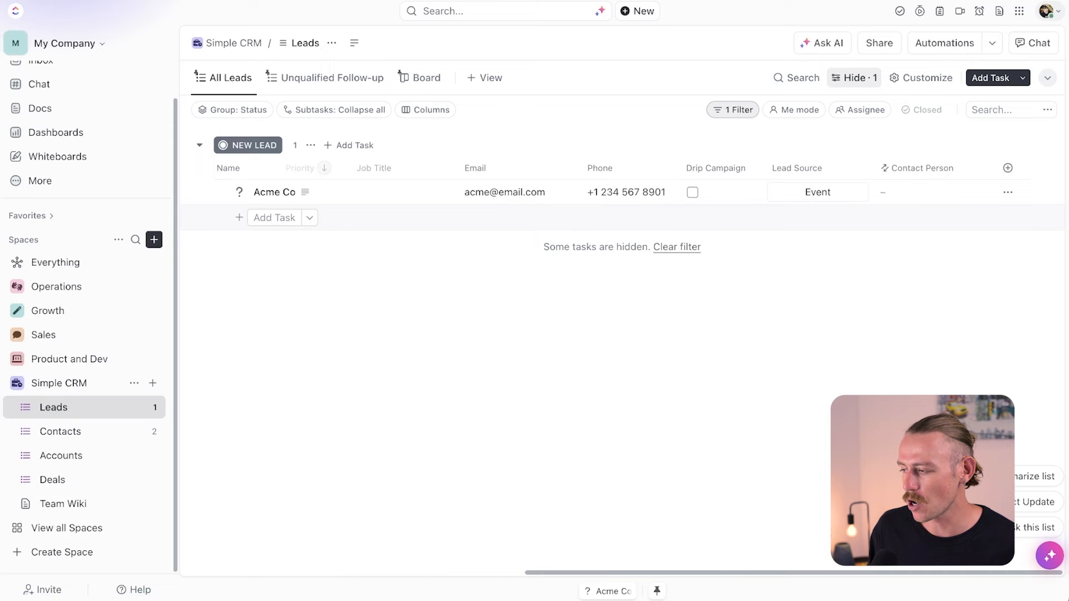
{"action": "left_click", "coordinate": [889, 192]}
{"action": "left_click", "coordinate": [794, 326]}
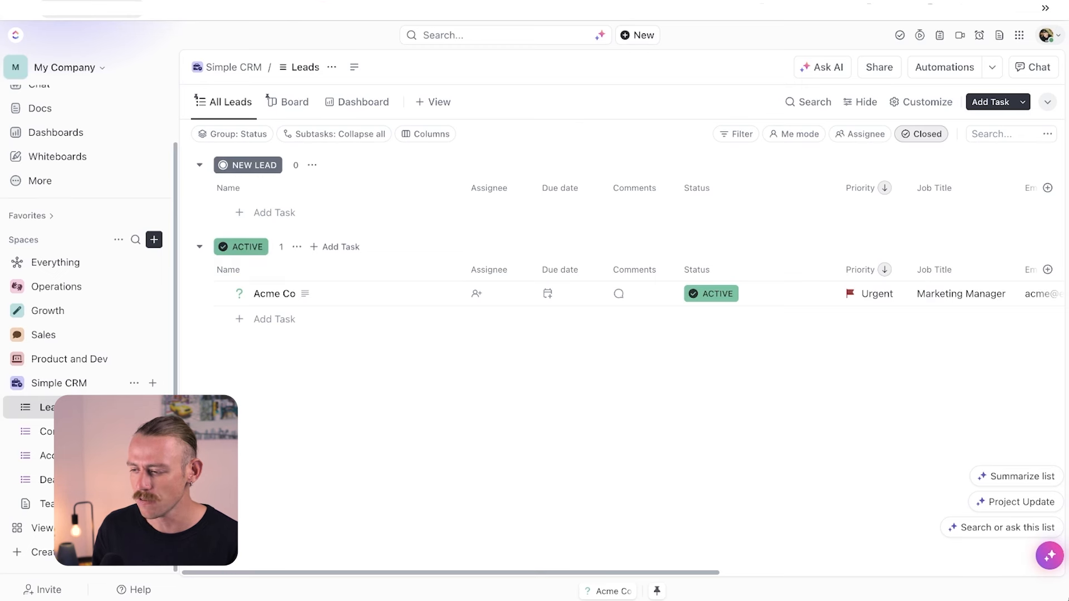
- Review the Leads list's status settings without changing them, and examine the status columns in the Board view
{"action": "left_click", "coordinate": [312, 165]}
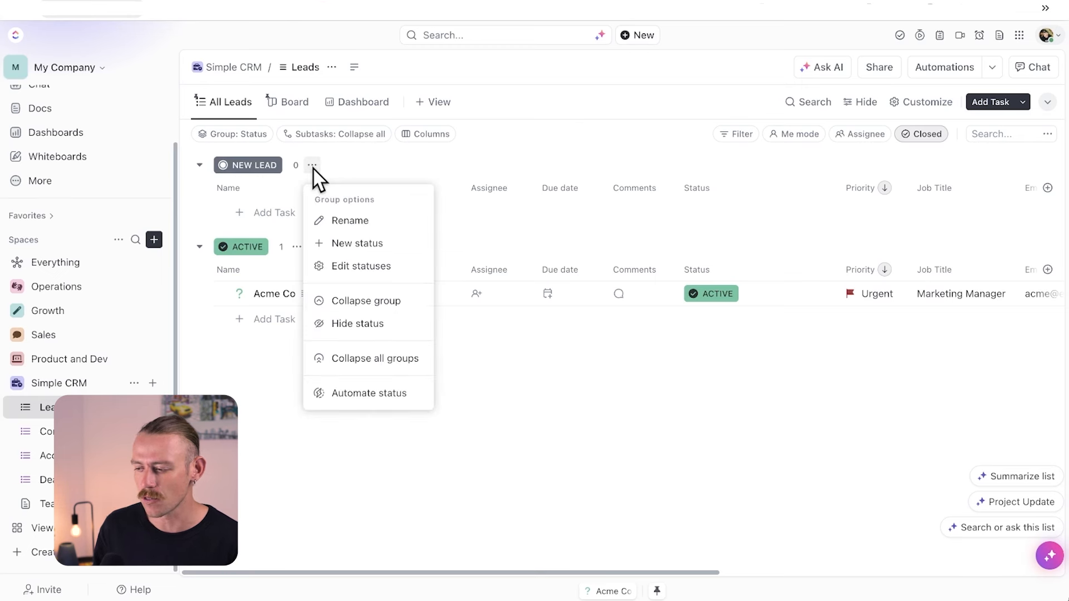
{"action": "left_click", "coordinate": [368, 267]}
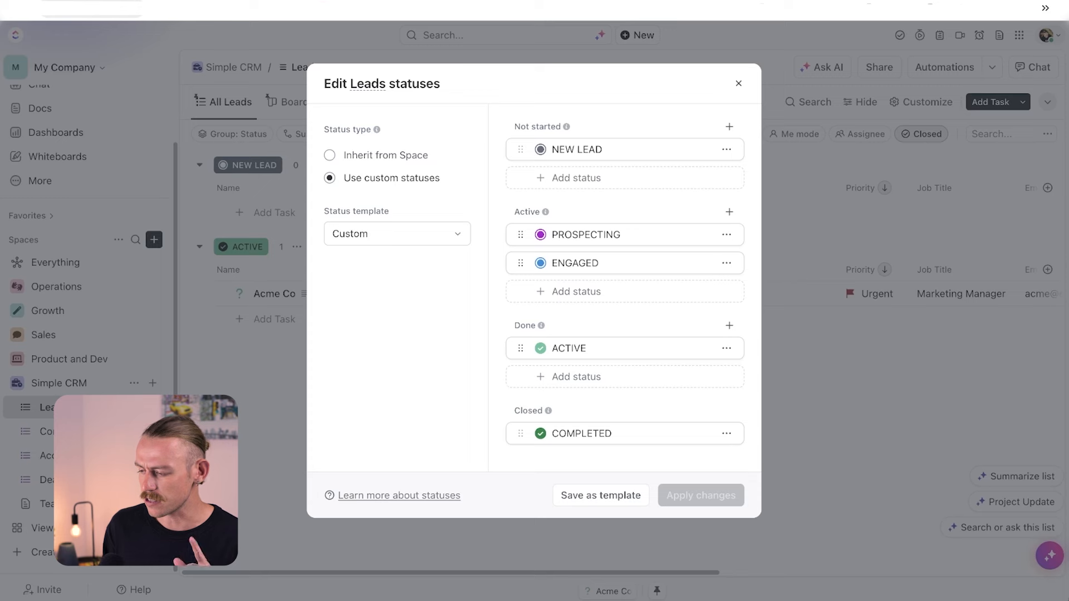
{"action": "left_click", "coordinate": [738, 84]}
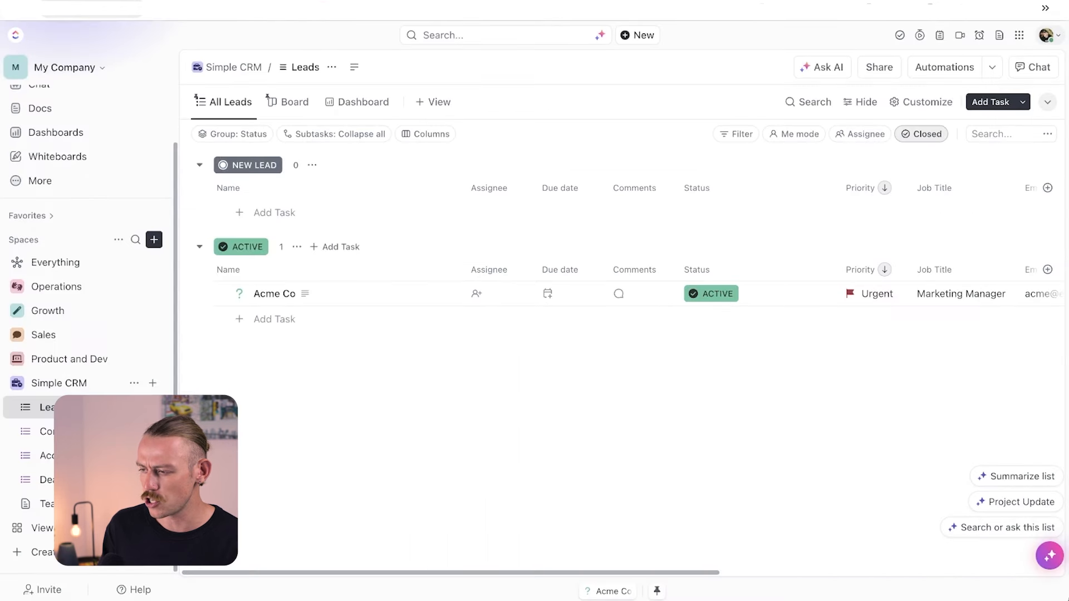
{"action": "left_click", "coordinate": [304, 105]}
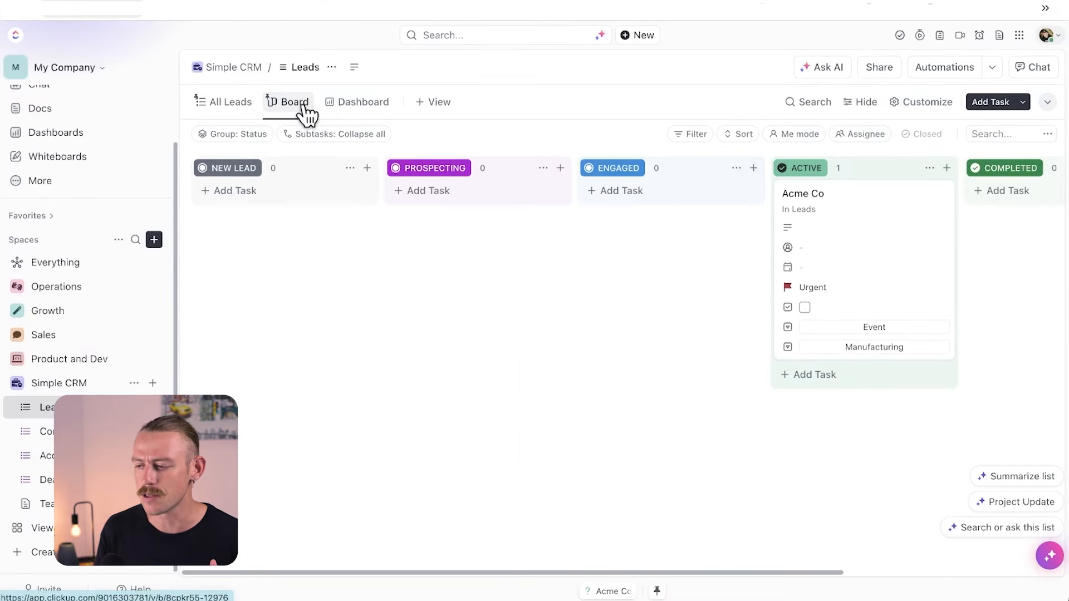
{"action": "scroll", "coordinate": [543, 214], "scroll_direction": "right", "scroll_amount": 5}
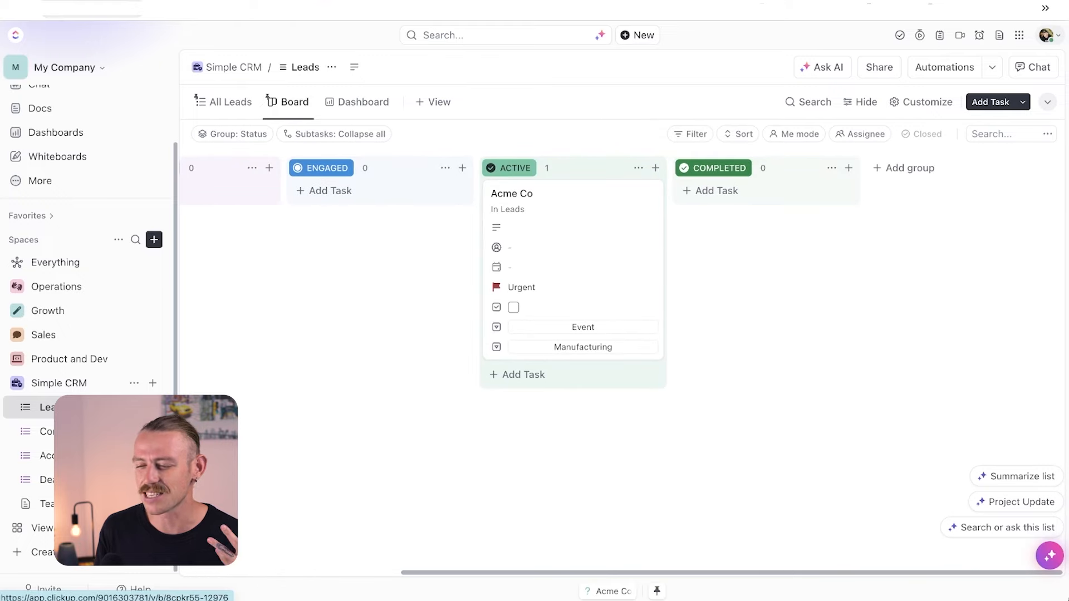
{"action": "scroll", "coordinate": [623, 278], "scroll_direction": "left", "scroll_amount": 5}
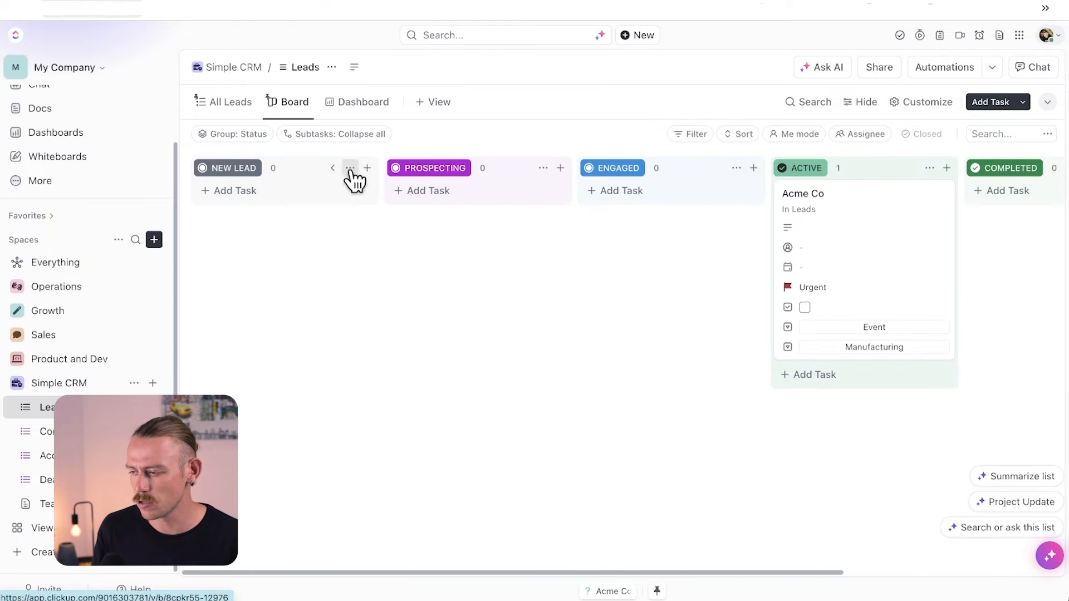
- In the Leads status settings, rename NEW LEAD to LEAD and replace the two active-stage statuses with a single PROPOSAL status
{"action": "left_click", "coordinate": [928, 168]}
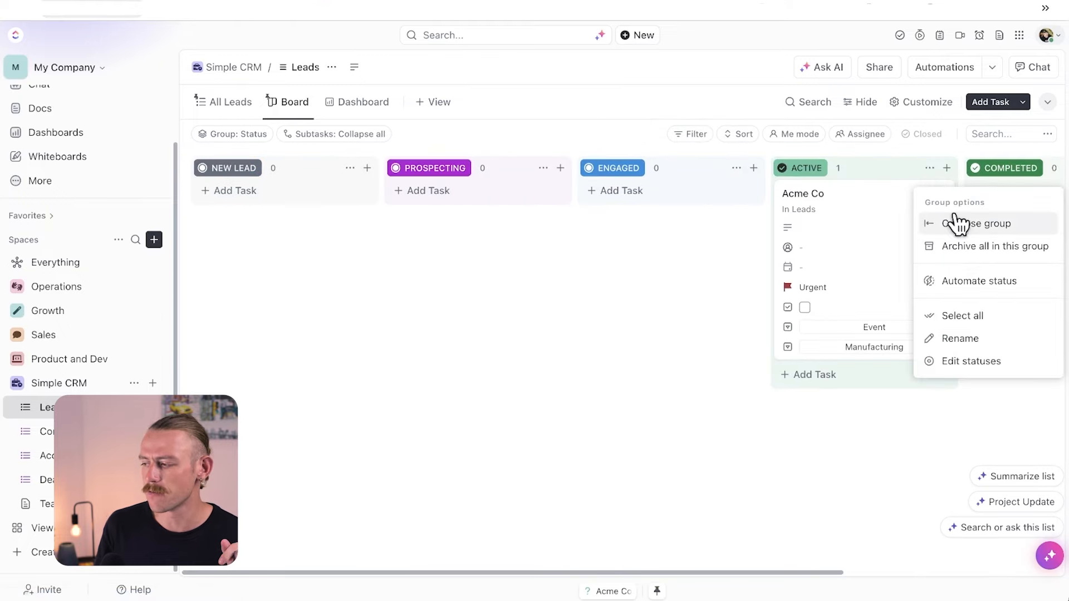
{"action": "left_click", "coordinate": [980, 365]}
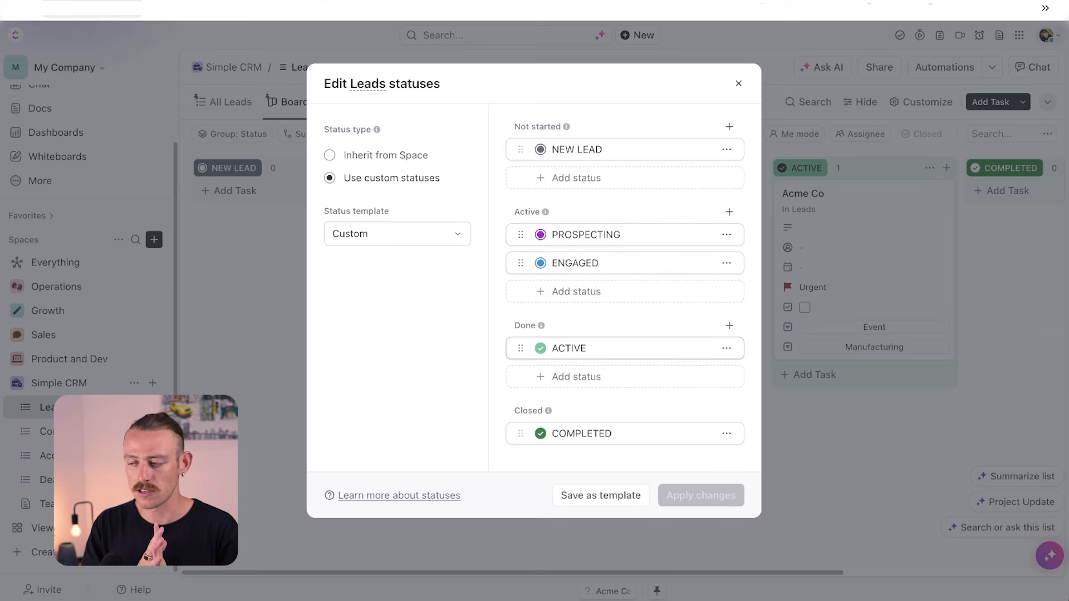
{"action": "left_click", "coordinate": [577, 149]}
{"action": "left_click_drag", "start_coordinate": [577, 149], "coordinate": [552, 149]}
{"action": "key", "text": "BackSpace"}
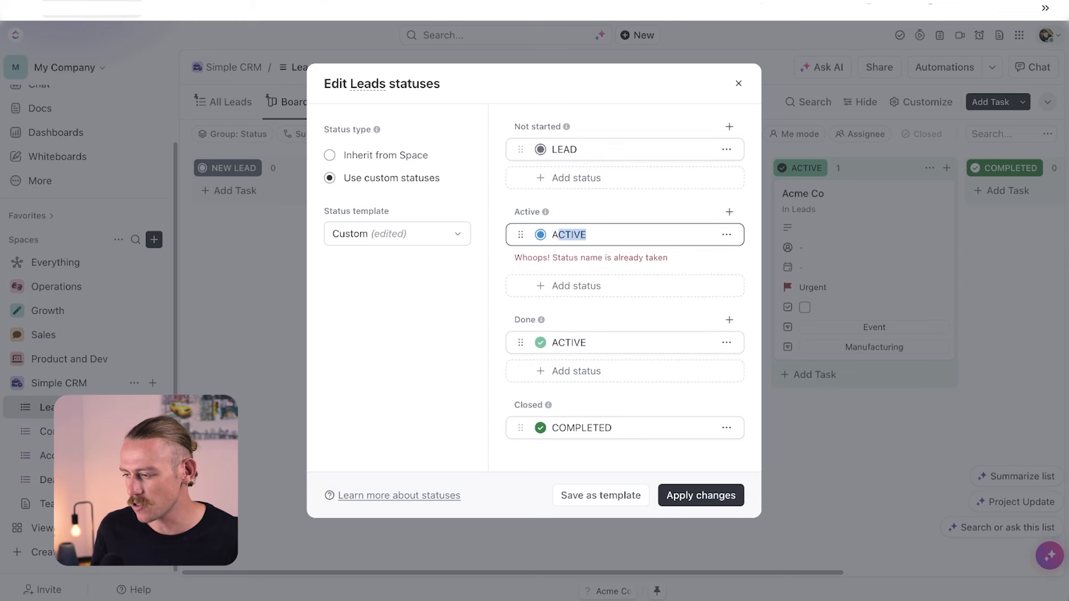
{"action": "left_click_drag", "start_coordinate": [559, 234], "coordinate": [550, 234]}
{"action": "type", "text": "PROPOSAL"}
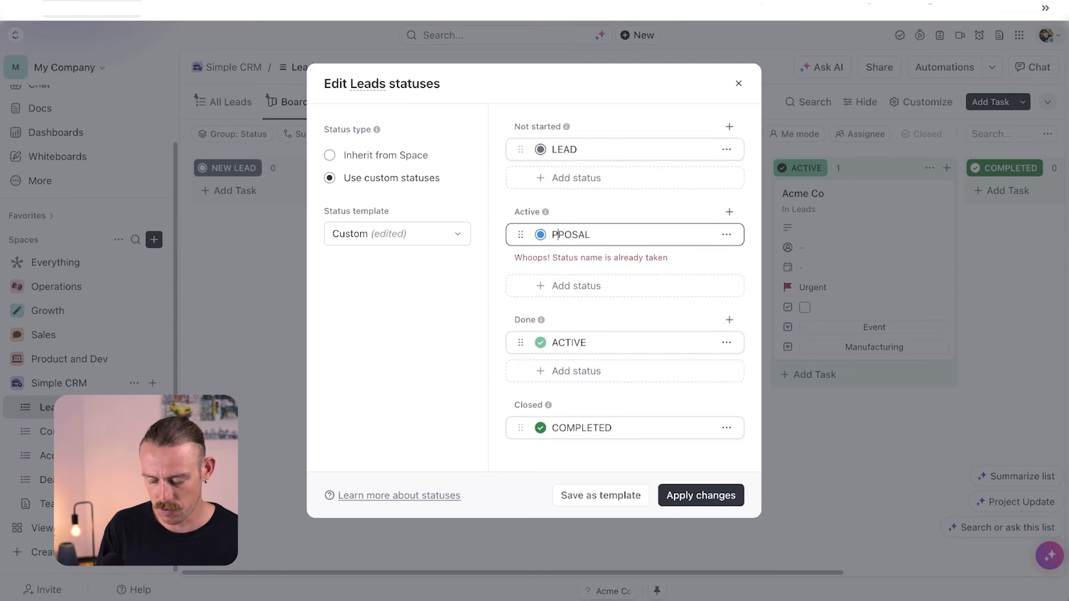
- Rename the closed status COMPLETED to OFFBOARD and apply the status changes to the Leads list
{"action": "left_click", "coordinate": [609, 348]}
{"action": "left_click_drag", "start_coordinate": [586, 319], "coordinate": [549, 328]}
{"action": "left_click", "coordinate": [610, 405]}
{"action": "left_click_drag", "start_coordinate": [611, 405], "coordinate": [550, 405]}
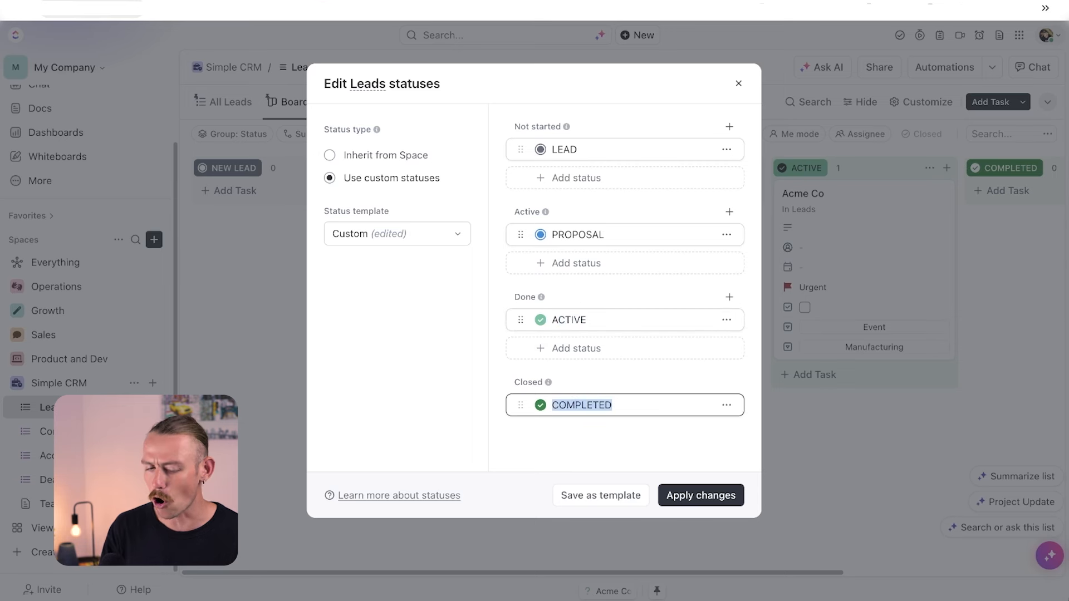
{"action": "type", "text": "OFFBOARD"}
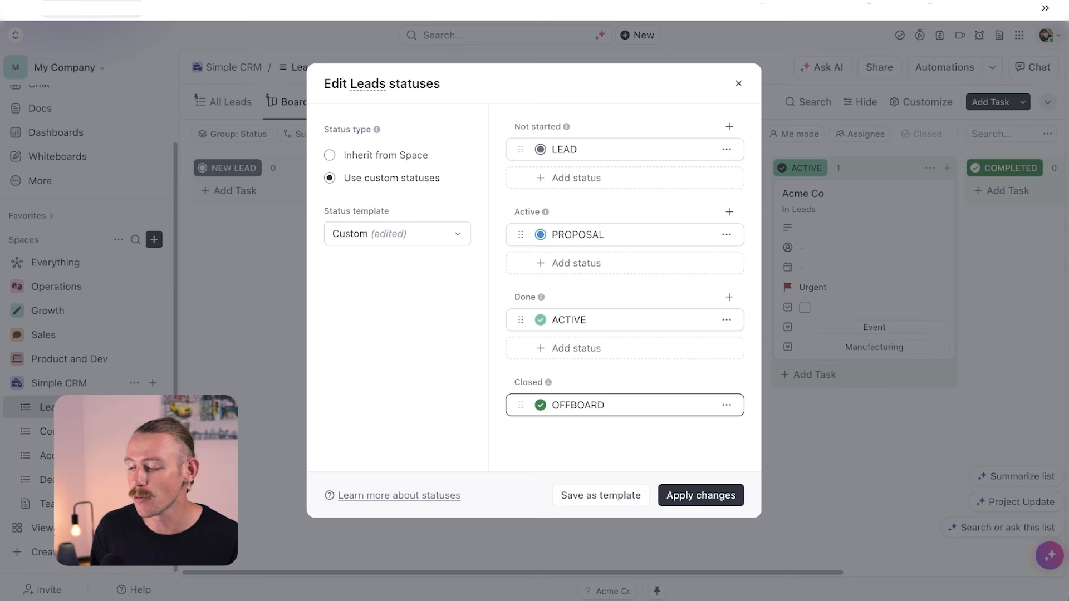
{"action": "key", "text": "Return"}
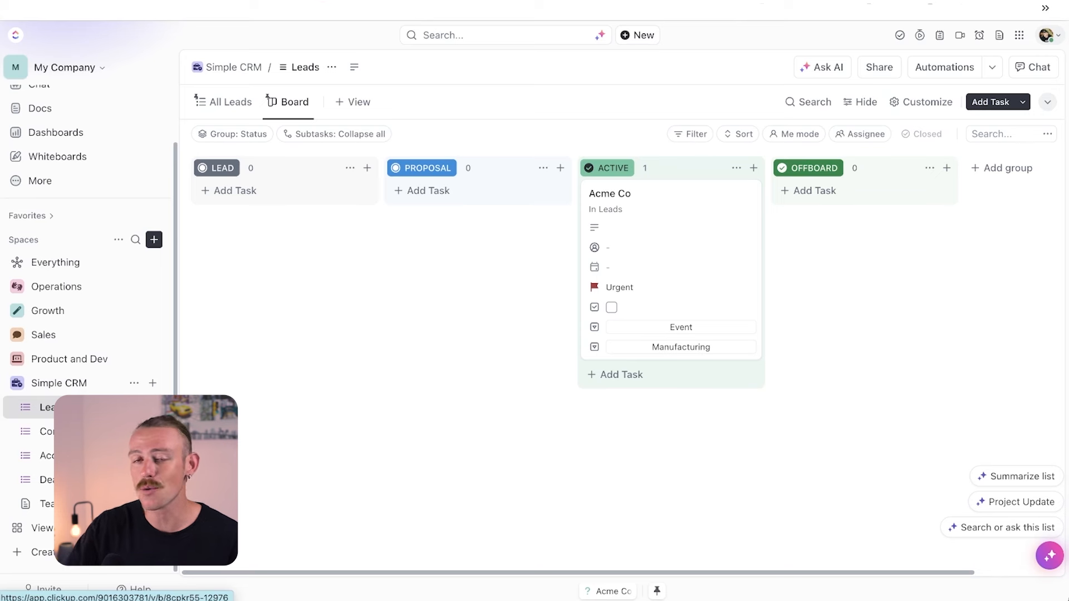
- Return to the All Leads view and add a Dashboard view to the Leads list using the Client Portal template
{"action": "left_click", "coordinate": [225, 105]}
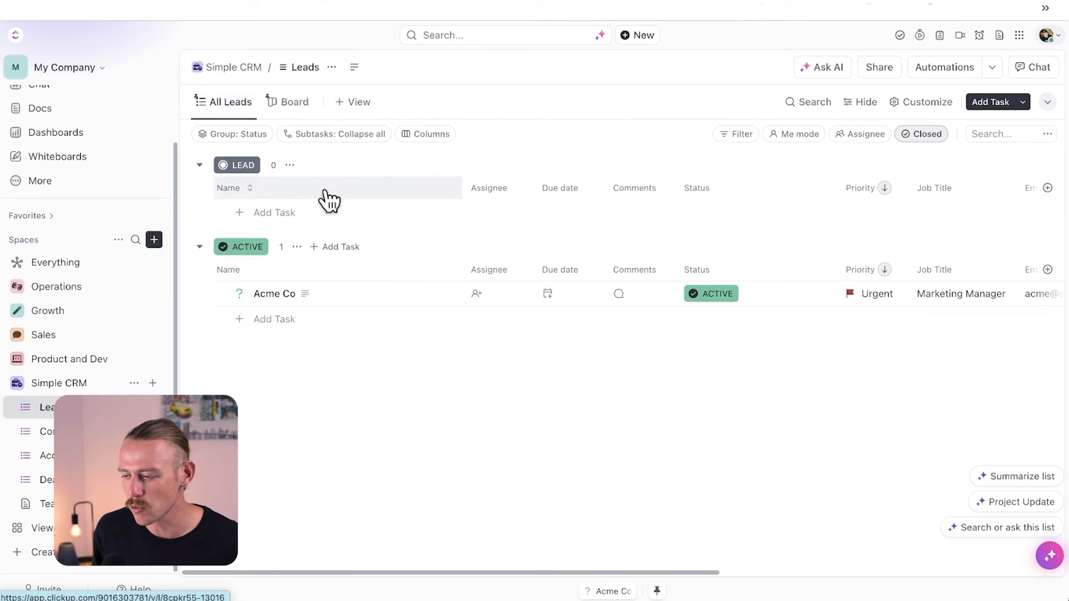
{"action": "left_click", "coordinate": [352, 102]}
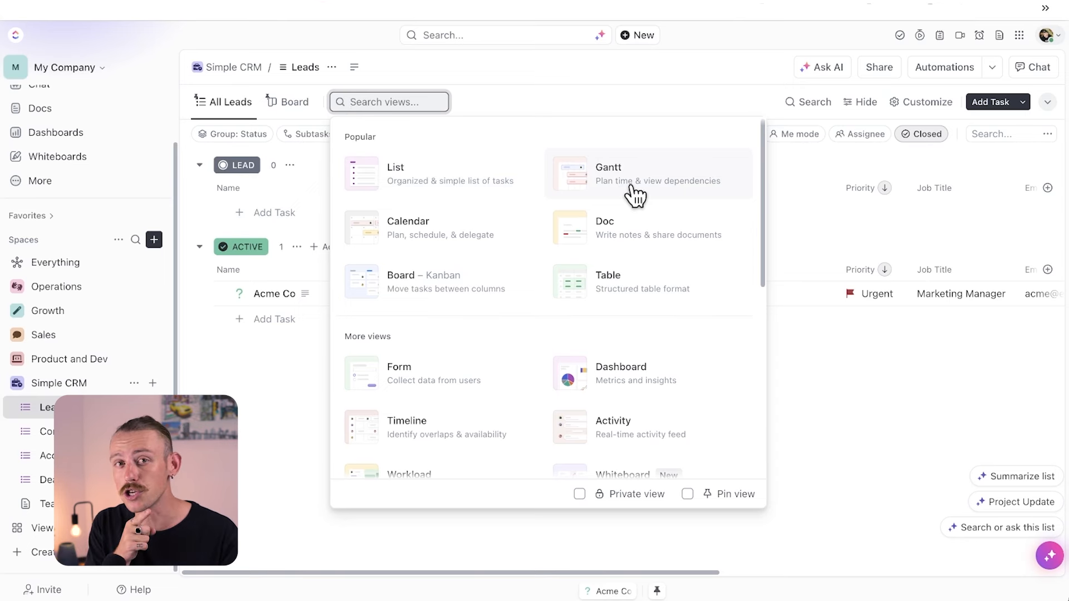
{"action": "left_click", "coordinate": [814, 357]}
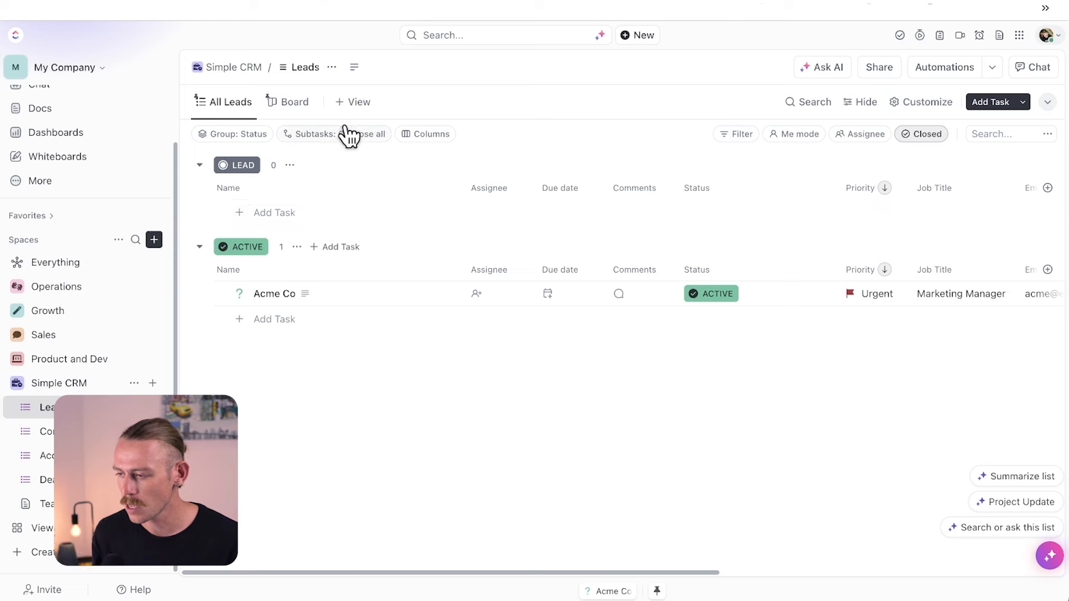
{"action": "left_click", "coordinate": [353, 103]}
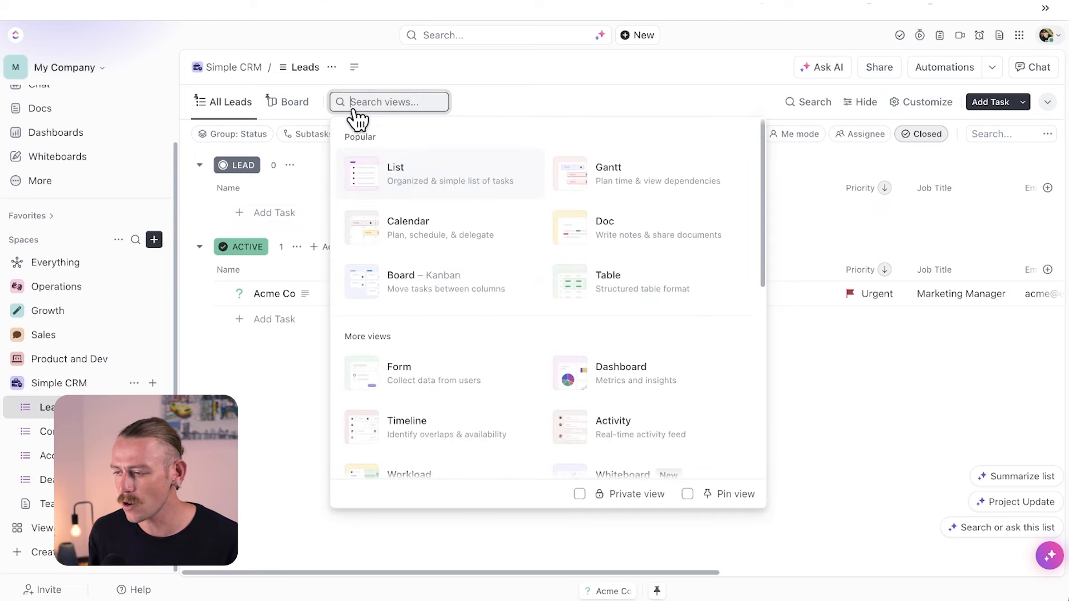
{"action": "left_click", "coordinate": [696, 384]}
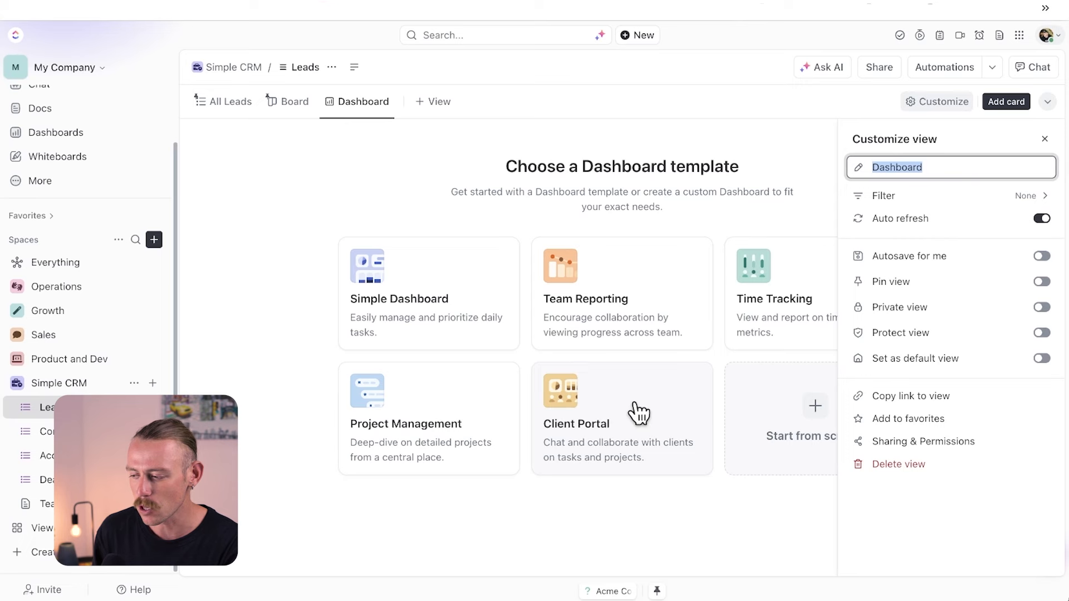
{"action": "left_click", "coordinate": [638, 409]}
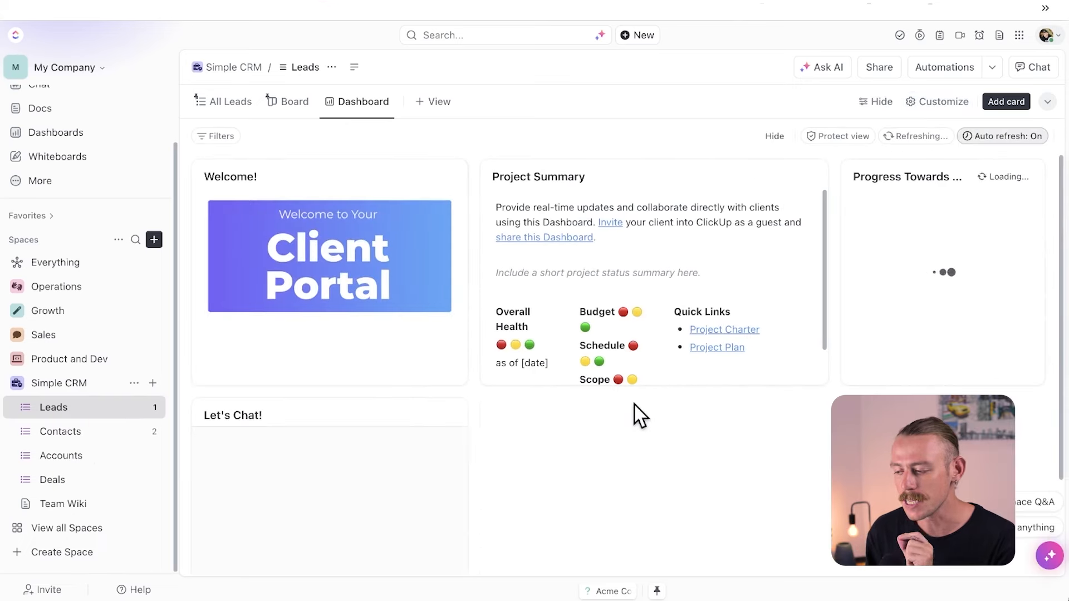
{"action": "left_click", "coordinate": [164, 70]}
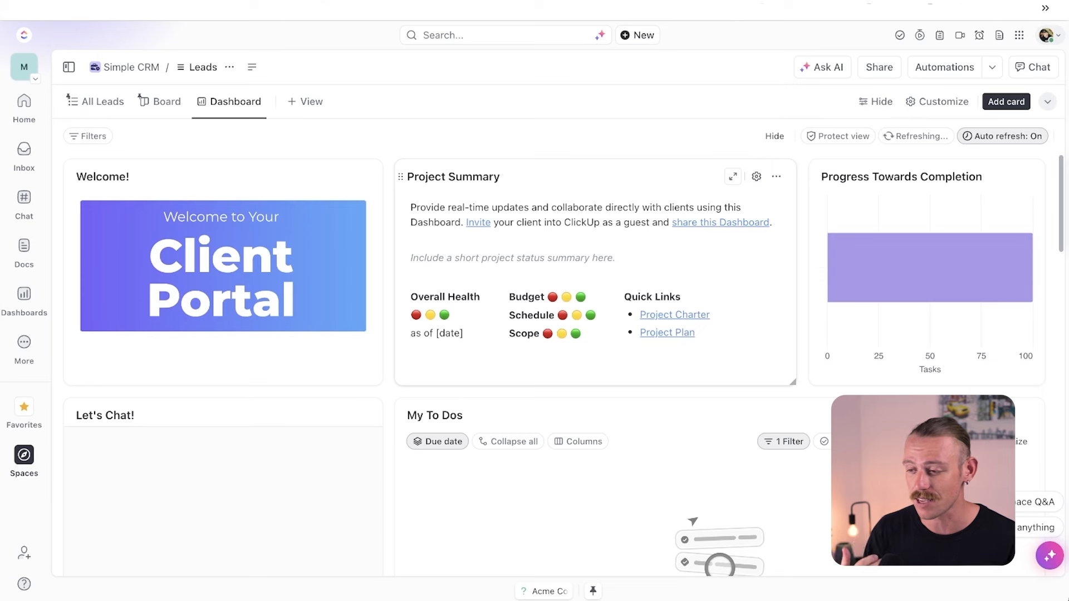
{"action": "left_click", "coordinate": [69, 67]}
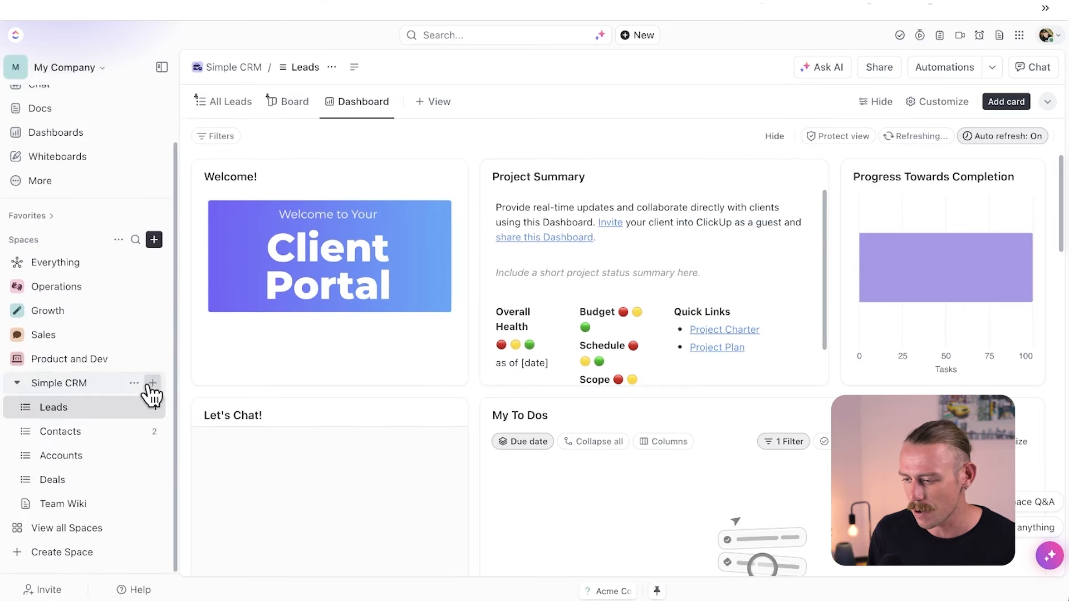
- Start a new space from a template, search the space templates for "sales", and open the Sales CRM template
{"action": "left_click", "coordinate": [152, 243]}
{"action": "left_click", "coordinate": [382, 397]}
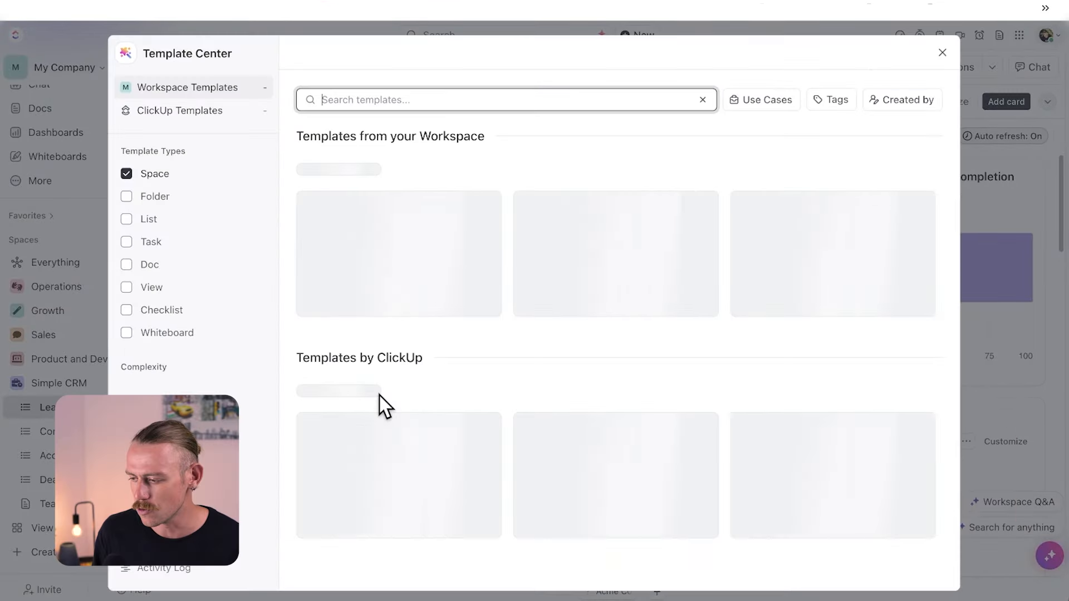
{"action": "type", "text": "sales"}
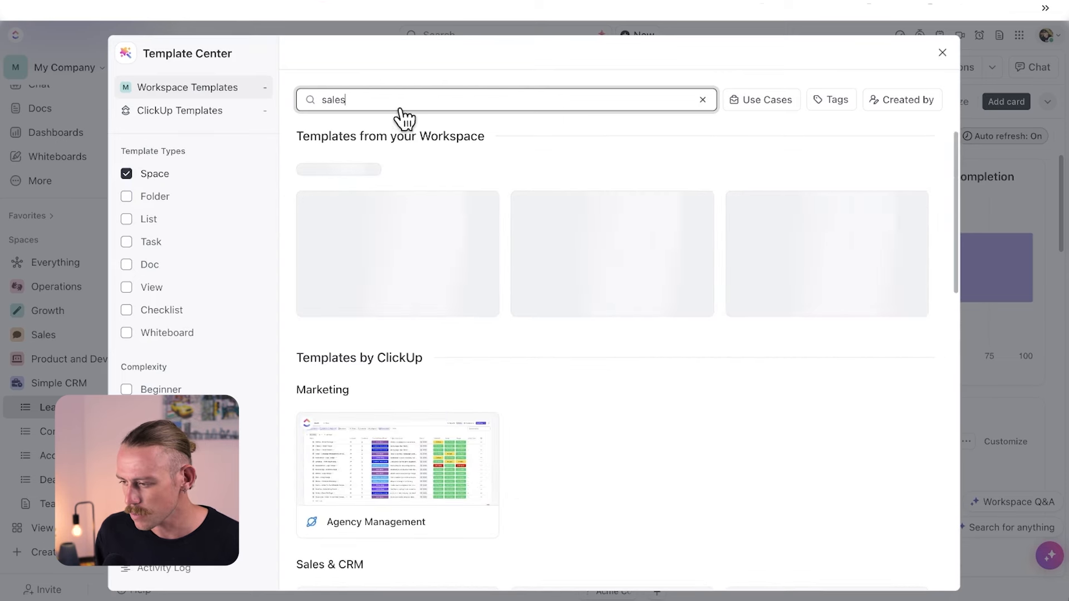
{"action": "scroll", "coordinate": [569, 312], "scroll_direction": "down", "scroll_amount": 3}
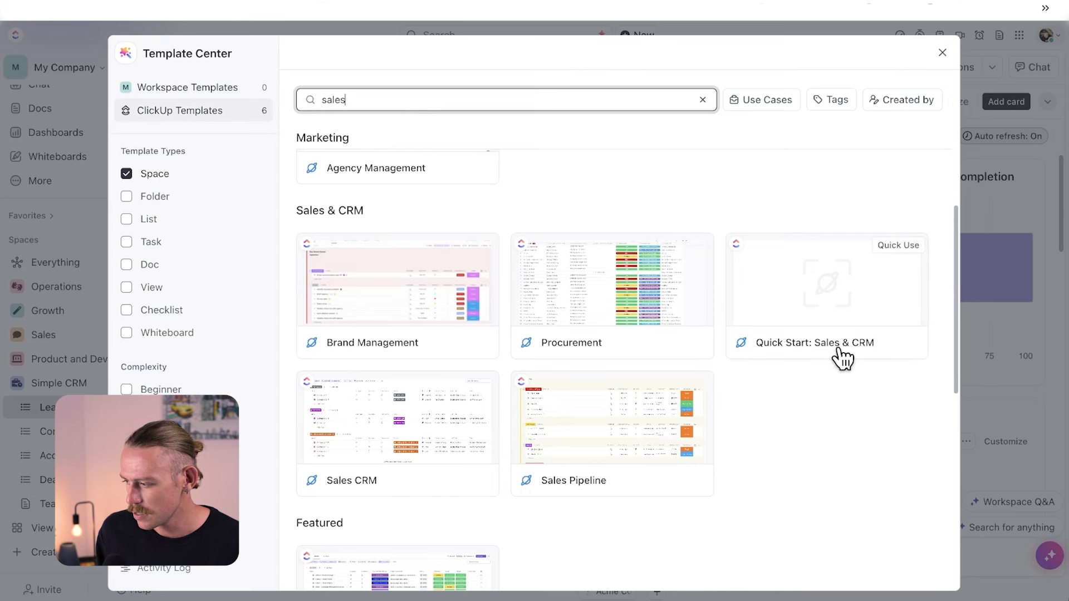
{"action": "scroll", "coordinate": [845, 358], "scroll_direction": "down", "scroll_amount": 1}
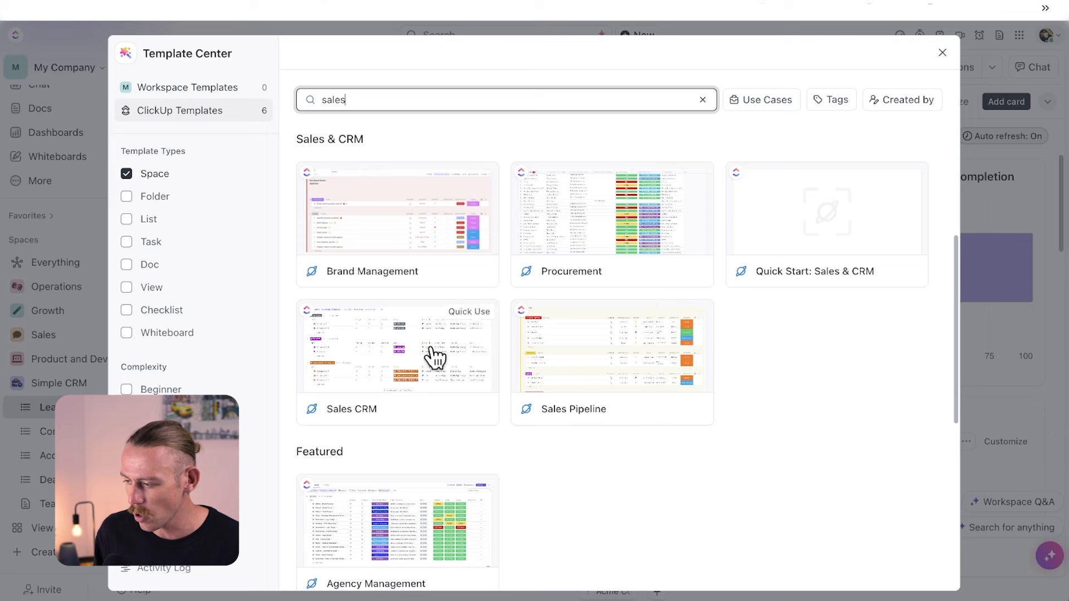
{"action": "left_click", "coordinate": [391, 352]}
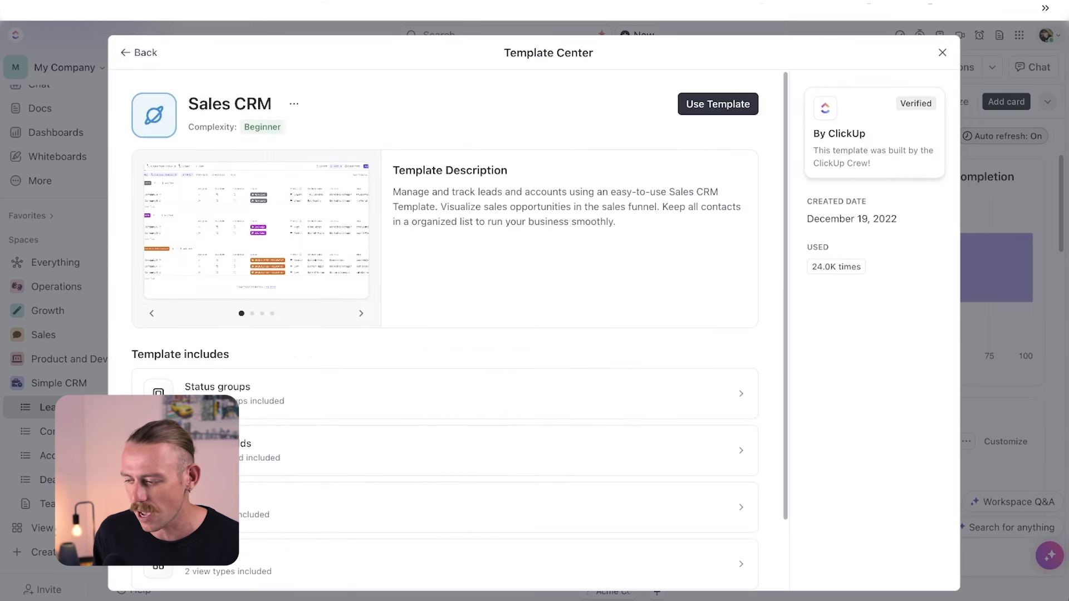
- Create a space named Sales CRM from the template, using customized import items with the default automations, views and task properties included
{"action": "left_click", "coordinate": [718, 107]}
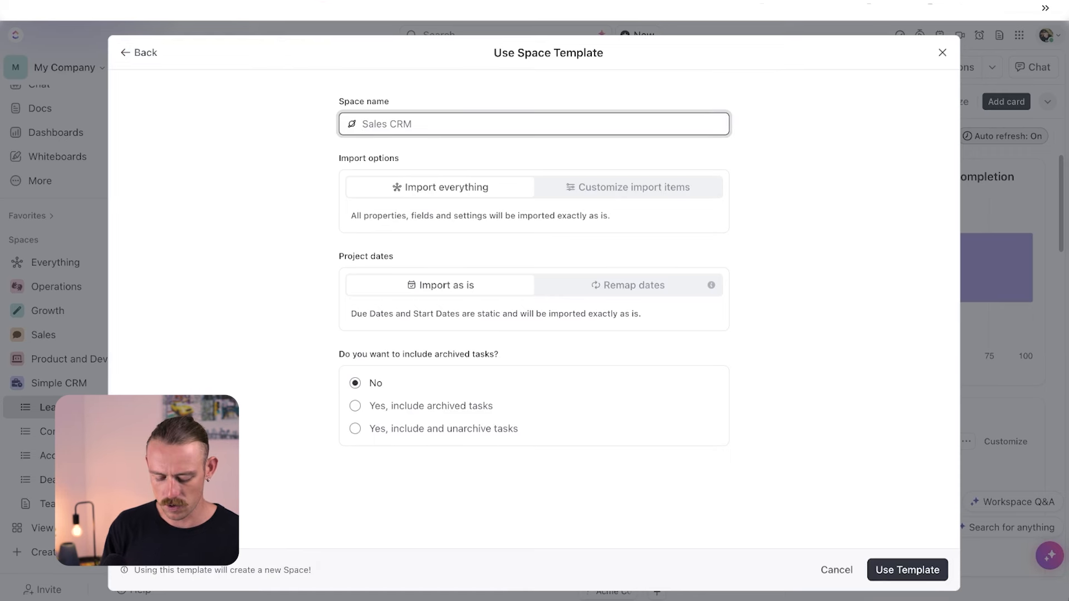
{"action": "type", "text": "Sales CRM"}
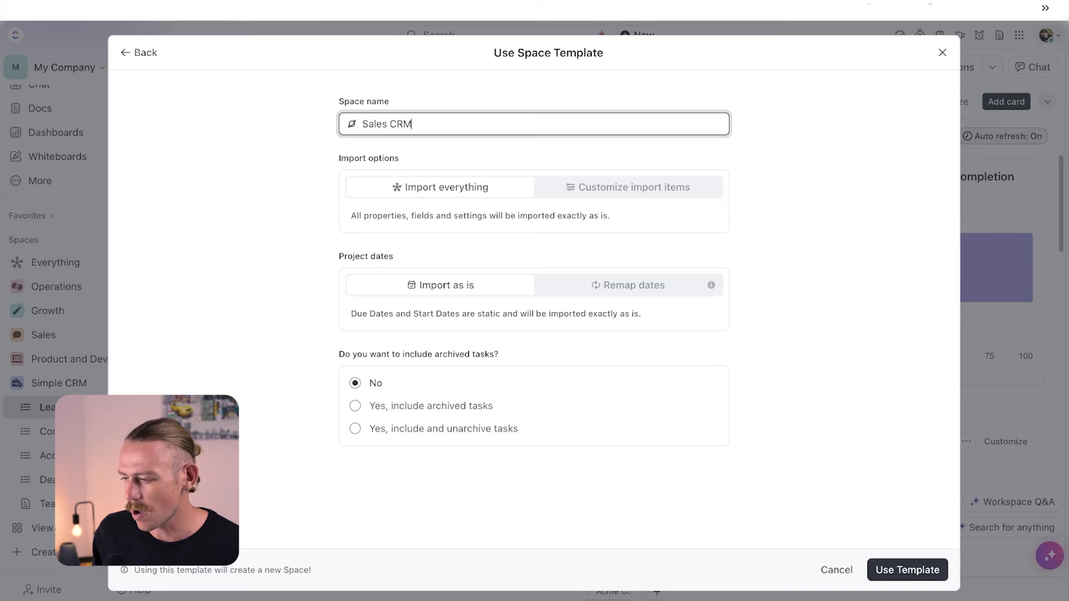
{"action": "left_click", "coordinate": [629, 192]}
{"action": "scroll", "coordinate": [631, 202], "scroll_direction": "down", "scroll_amount": 2}
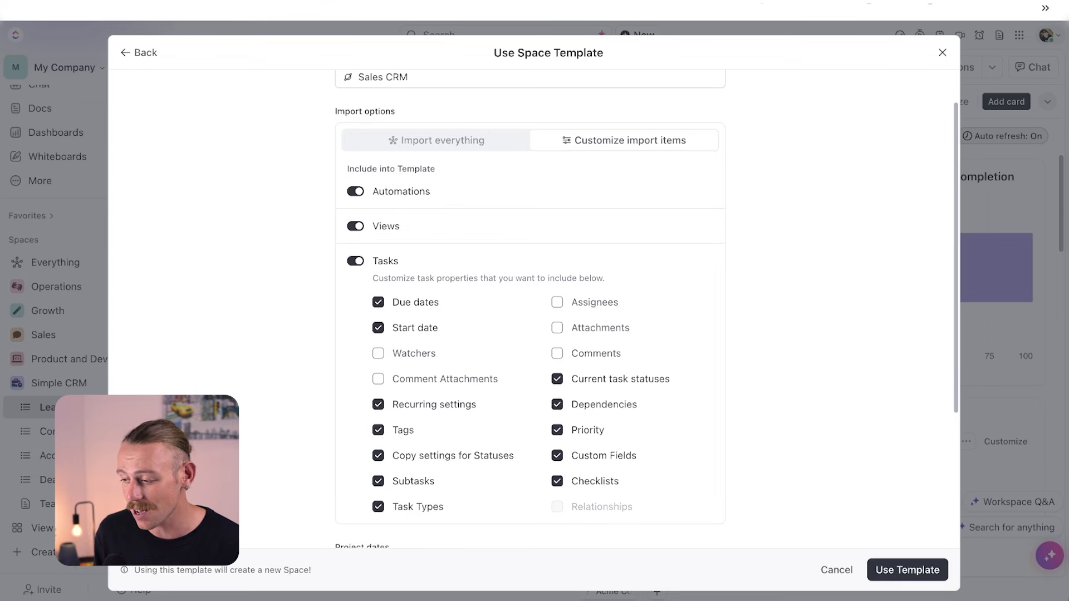
{"action": "scroll", "coordinate": [530, 306], "scroll_direction": "down", "scroll_amount": 4}
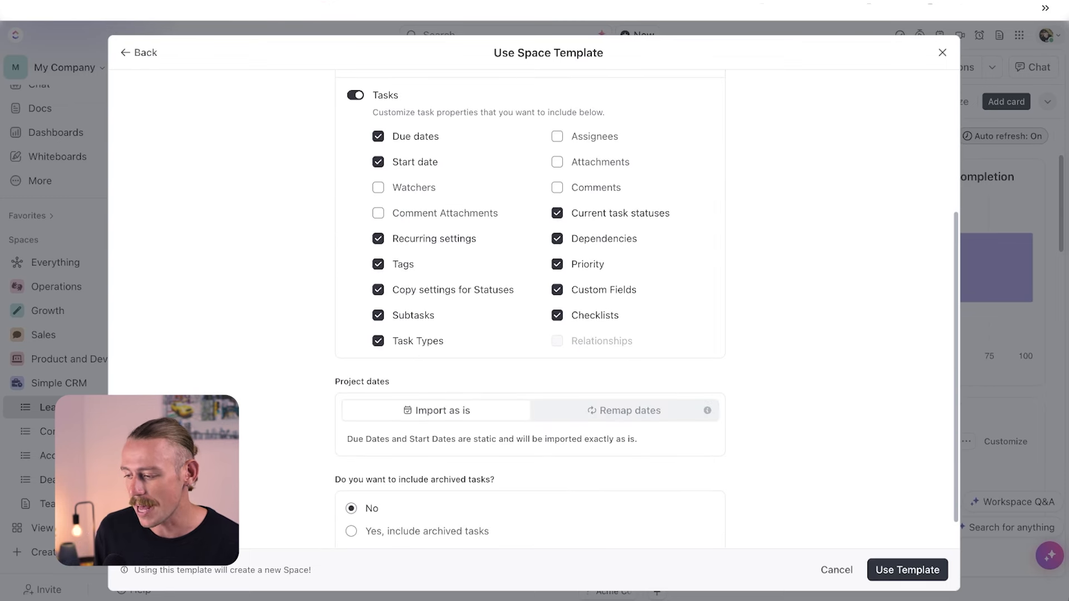
{"action": "scroll", "coordinate": [374, 297], "scroll_direction": "down", "scroll_amount": 1}
{"action": "scroll", "coordinate": [374, 298], "scroll_direction": "up", "scroll_amount": 5}
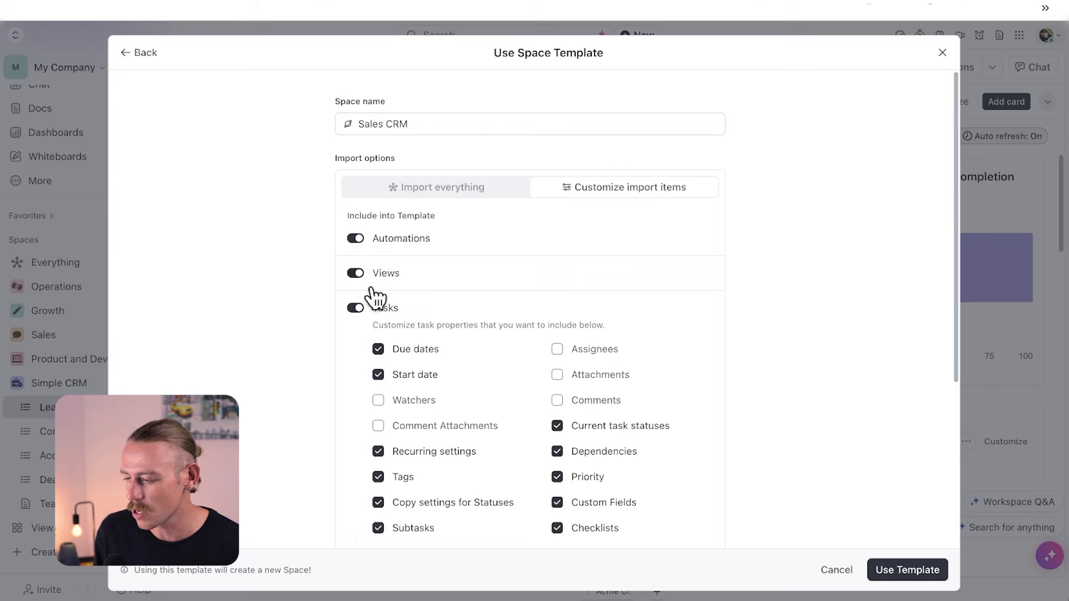
{"action": "scroll", "coordinate": [374, 298], "scroll_direction": "down", "scroll_amount": 4}
{"action": "scroll", "coordinate": [374, 298], "scroll_direction": "up", "scroll_amount": 4}
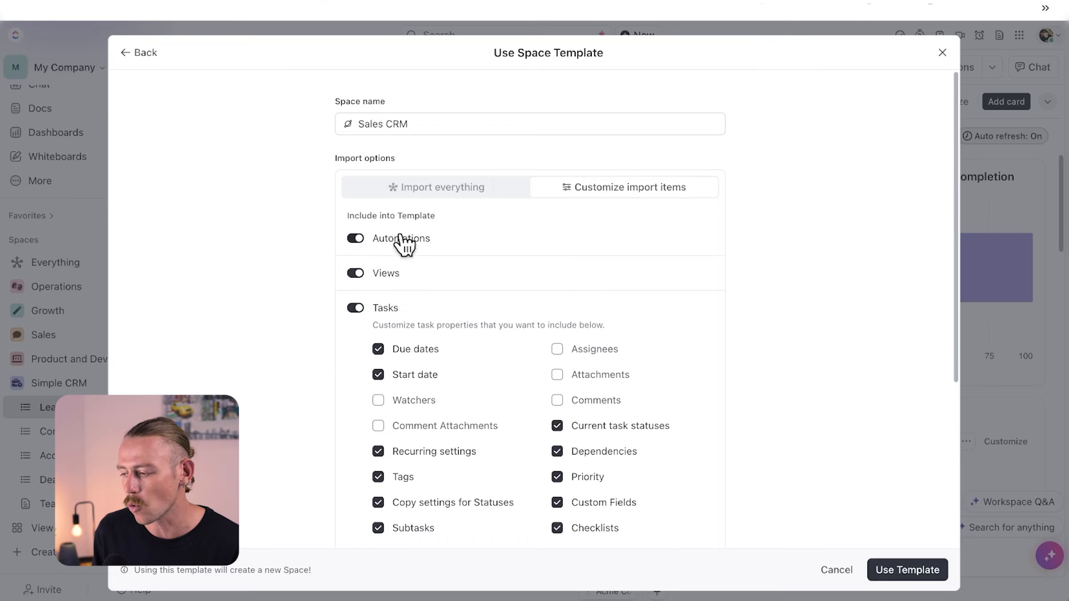
{"action": "left_click", "coordinate": [893, 571]}
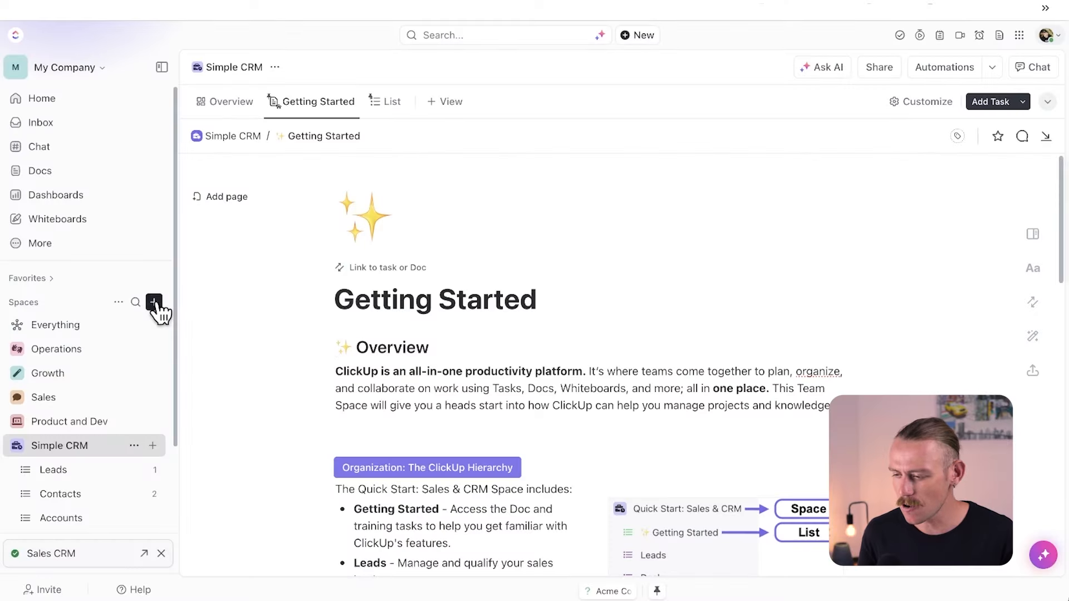
- Start another new space from a template, searching for "sales" and opening the Sales Pipeline template
{"action": "left_click", "coordinate": [154, 302]}
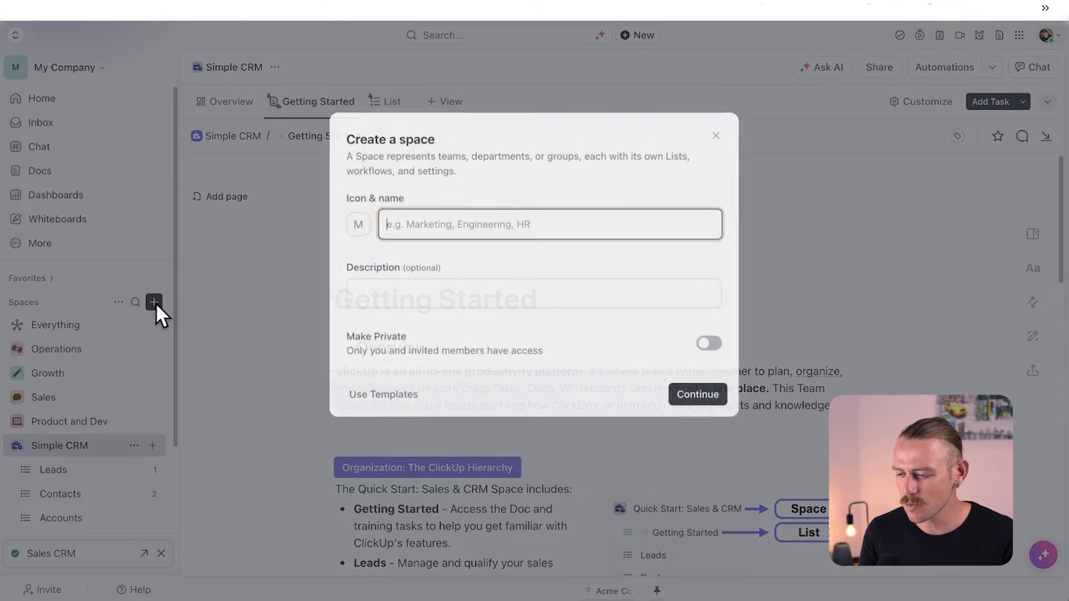
{"action": "left_click", "coordinate": [411, 397]}
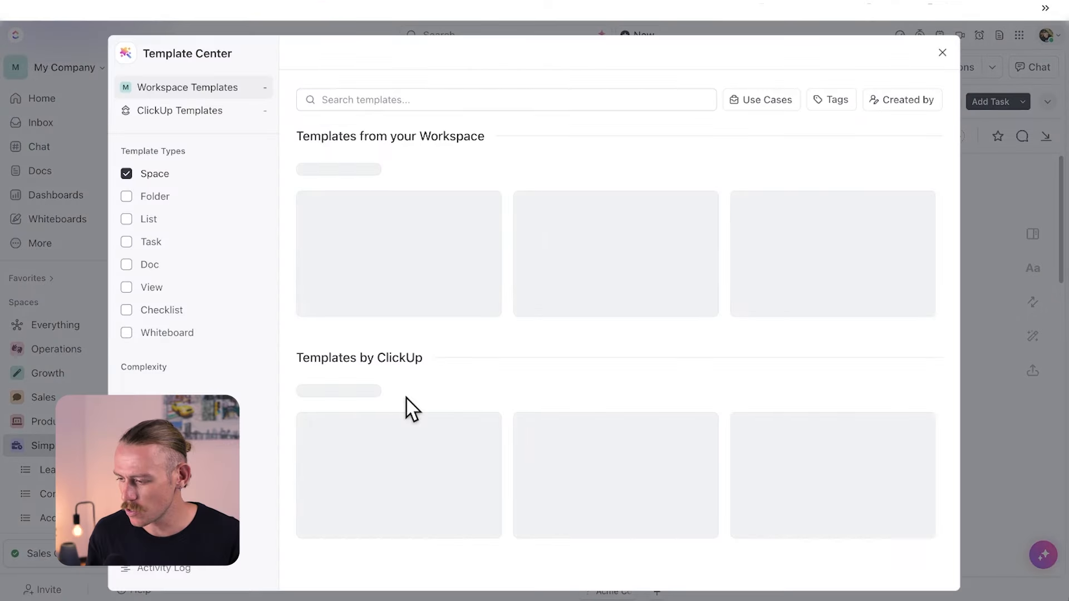
{"action": "type", "text": "sales"}
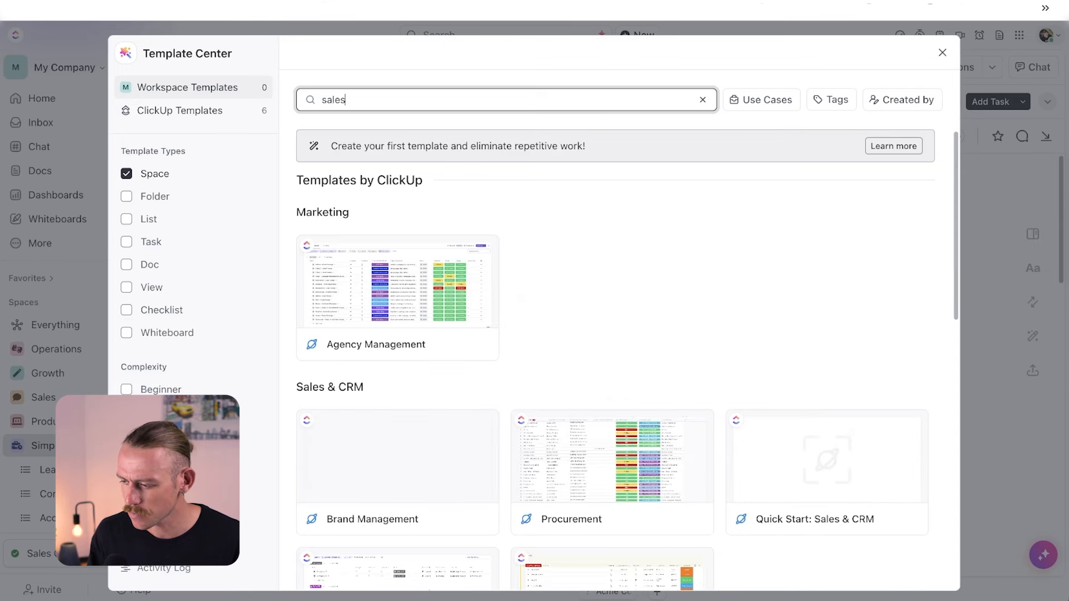
{"action": "scroll", "coordinate": [616, 359], "scroll_direction": "down", "scroll_amount": 1}
{"action": "scroll", "coordinate": [468, 384], "scroll_direction": "down", "scroll_amount": 1}
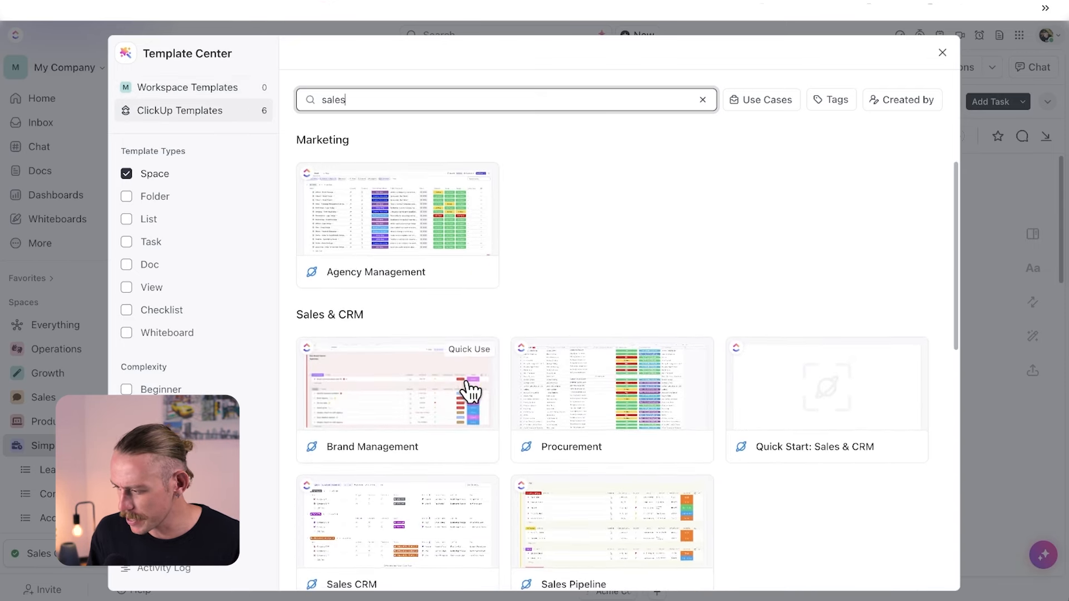
{"action": "scroll", "coordinate": [847, 346], "scroll_direction": "down", "scroll_amount": 3}
{"action": "scroll", "coordinate": [612, 362], "scroll_direction": "down", "scroll_amount": 2}
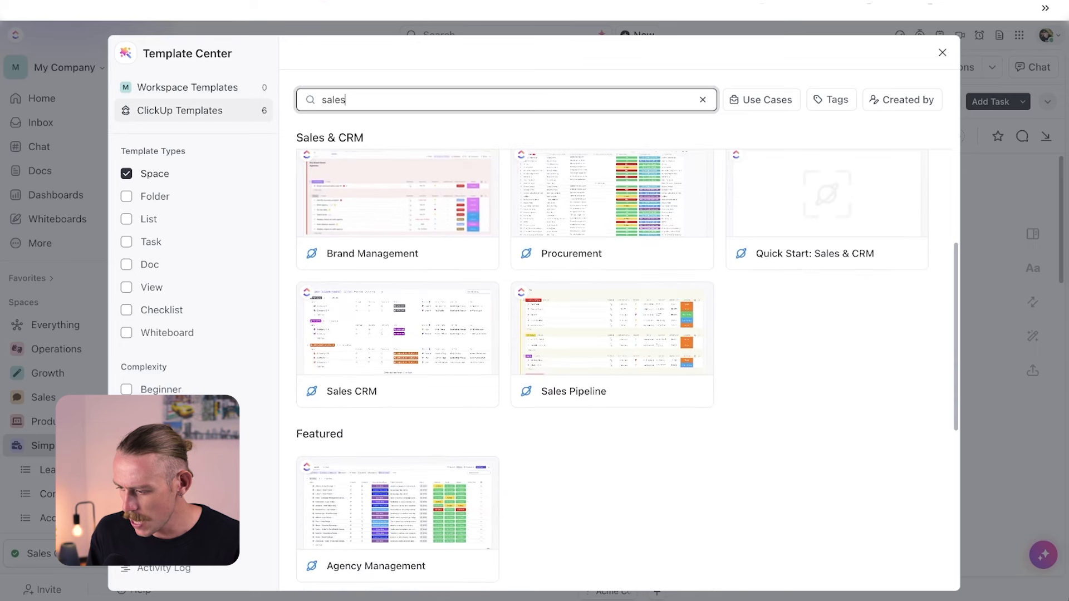
{"action": "scroll", "coordinate": [613, 362], "scroll_direction": "down", "scroll_amount": 1}
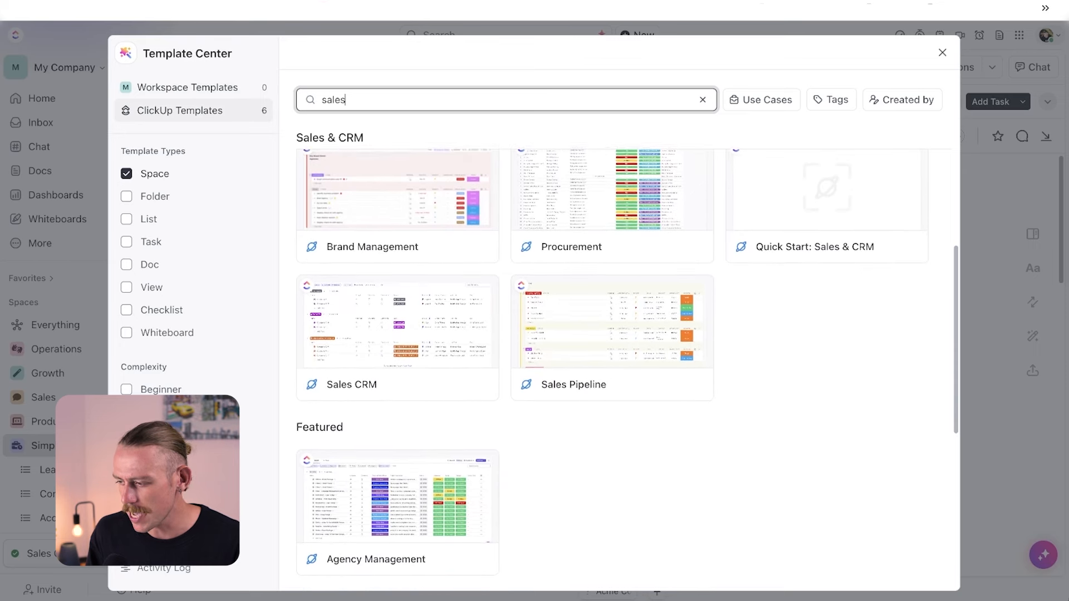
{"action": "left_click", "coordinate": [595, 340]}
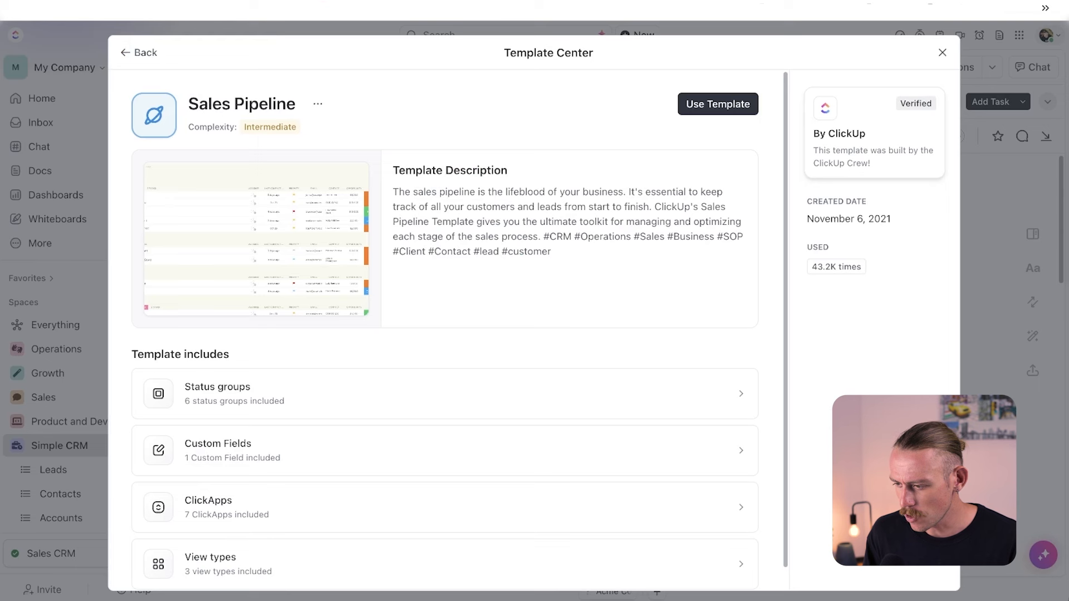
- Examine the Sales Pipeline template's included status groups, custom fields, ClickApps and view types
{"action": "scroll", "coordinate": [460, 326], "scroll_direction": "down", "scroll_amount": 1}
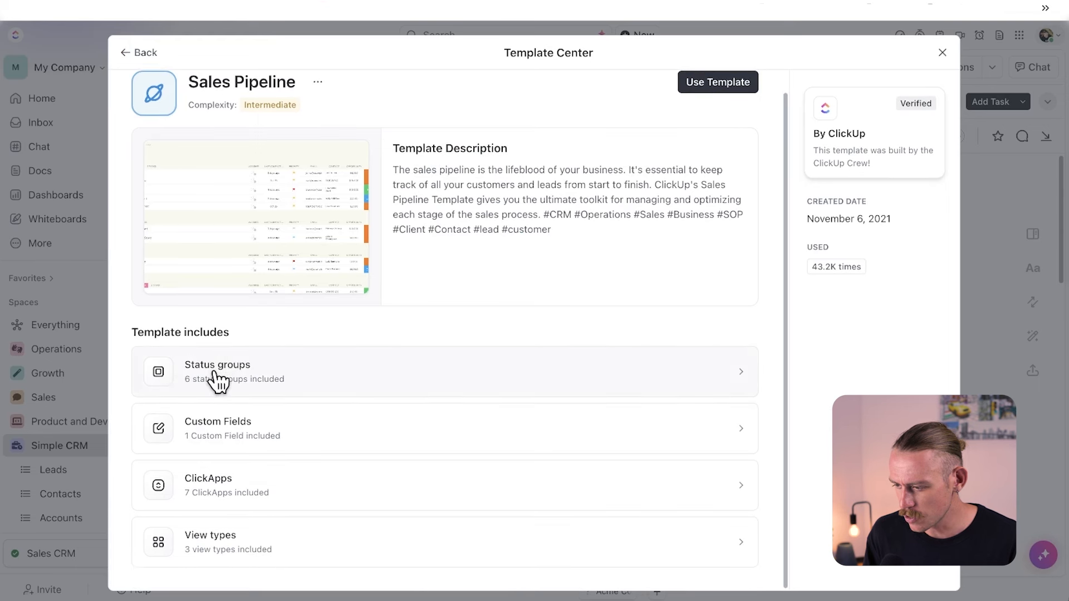
{"action": "left_click", "coordinate": [320, 378]}
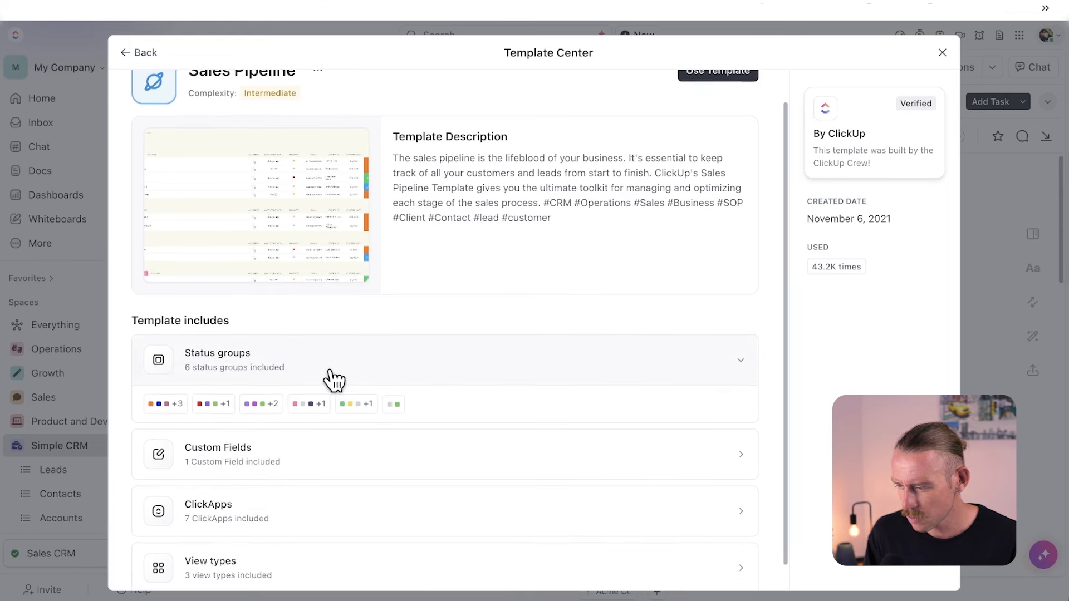
{"action": "scroll", "coordinate": [334, 377], "scroll_direction": "down", "scroll_amount": 1}
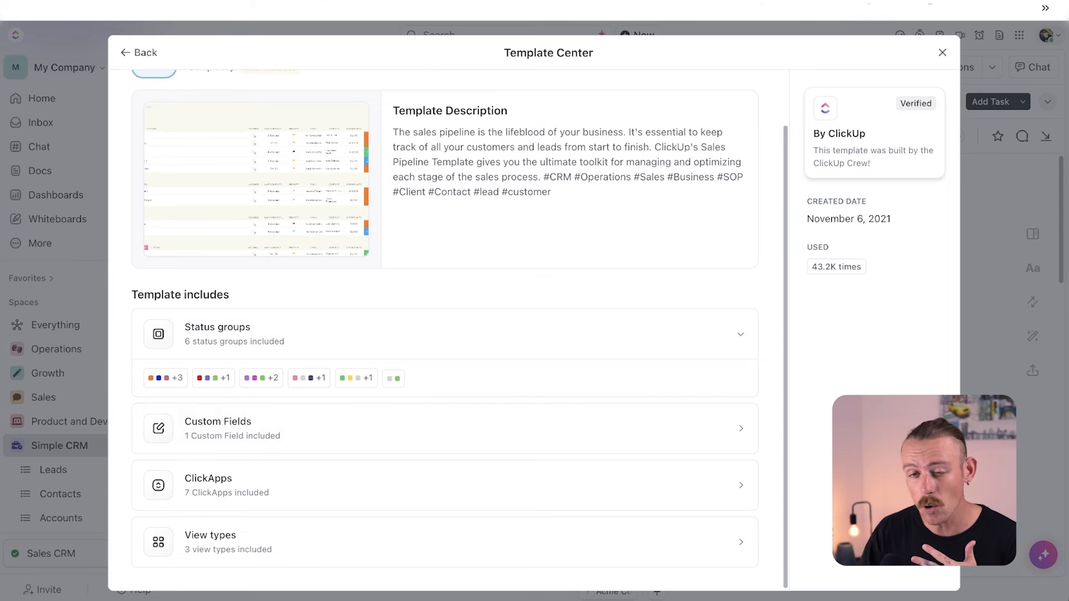
{"action": "left_click", "coordinate": [303, 429]}
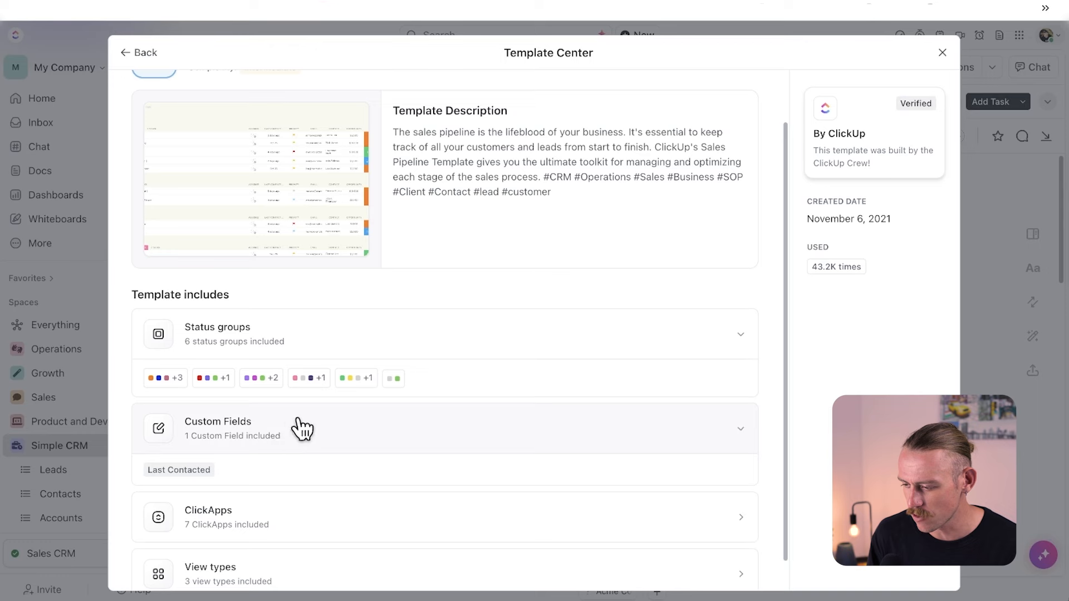
{"action": "scroll", "coordinate": [303, 430], "scroll_direction": "down", "scroll_amount": 1}
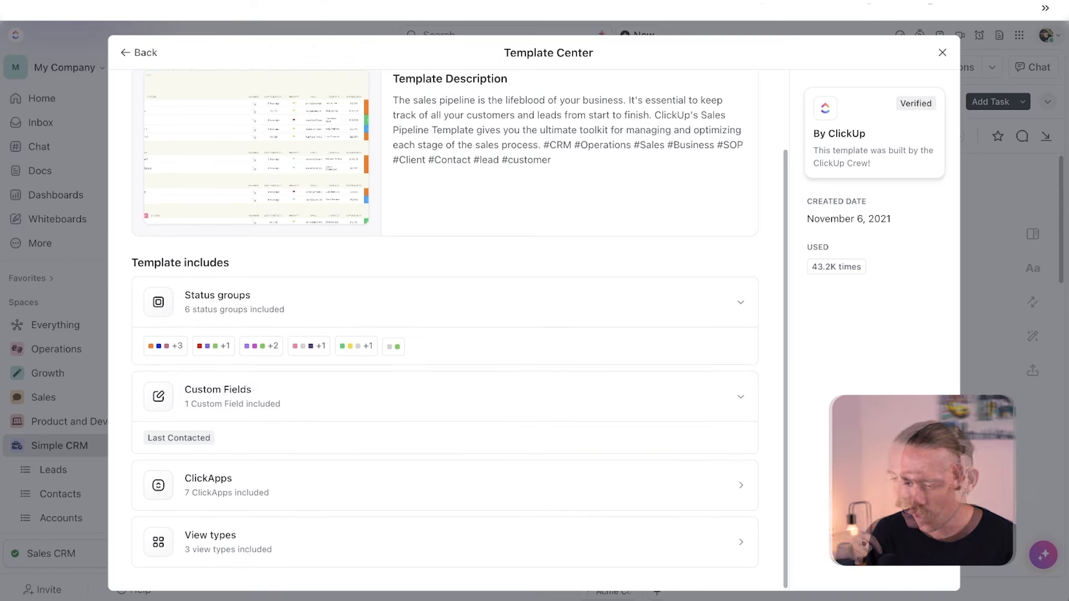
{"action": "left_click", "coordinate": [336, 492]}
{"action": "scroll", "coordinate": [338, 493], "scroll_direction": "down", "scroll_amount": 1}
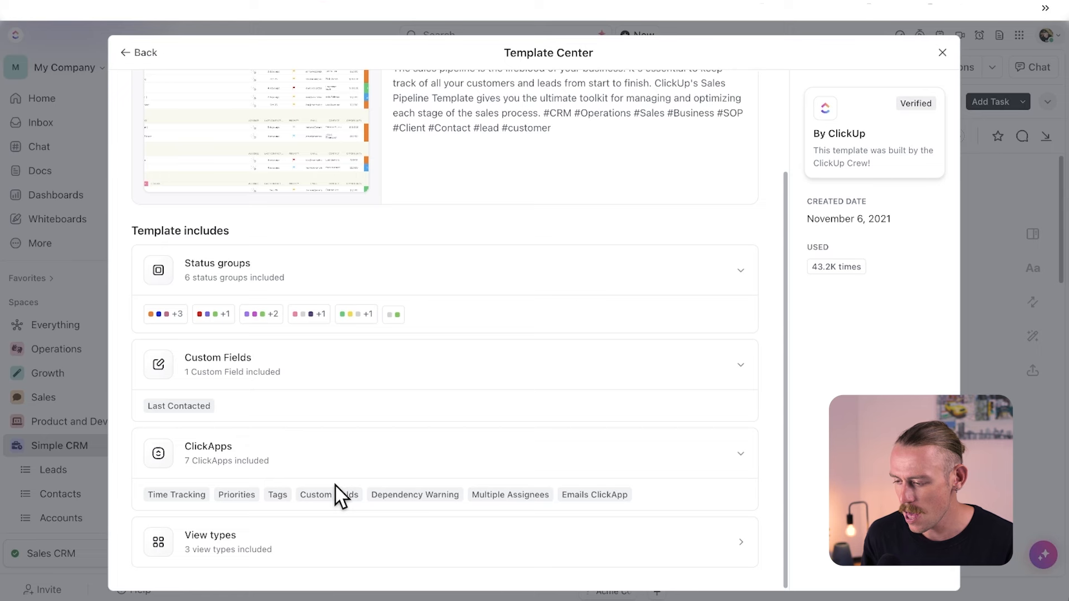
{"action": "left_click", "coordinate": [336, 563]}
{"action": "scroll", "coordinate": [341, 501], "scroll_direction": "down", "scroll_amount": 1}
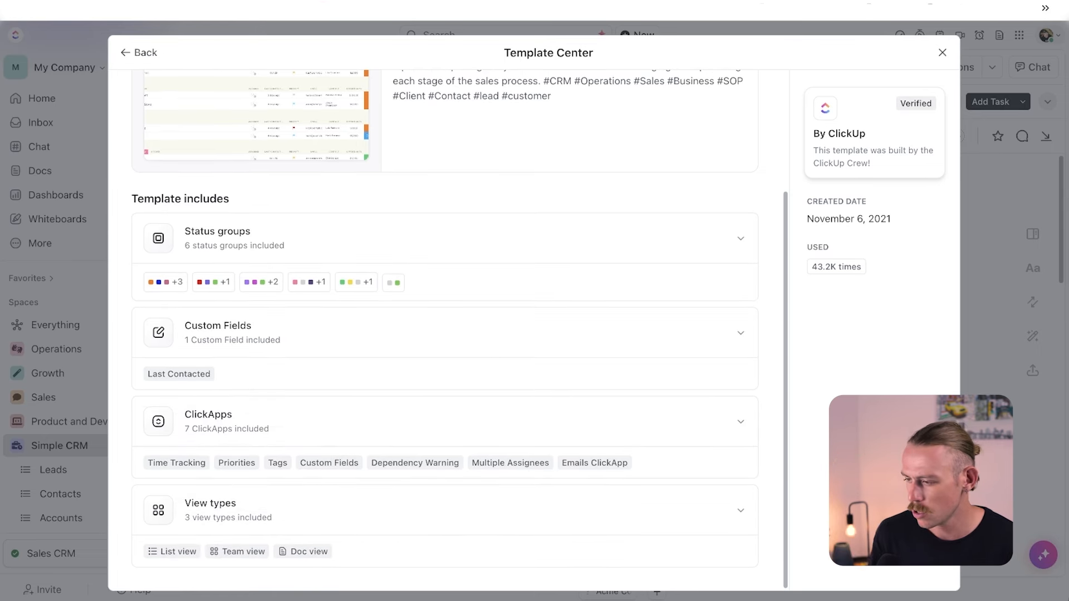
{"action": "scroll", "coordinate": [445, 334], "scroll_direction": "up", "scroll_amount": 3}
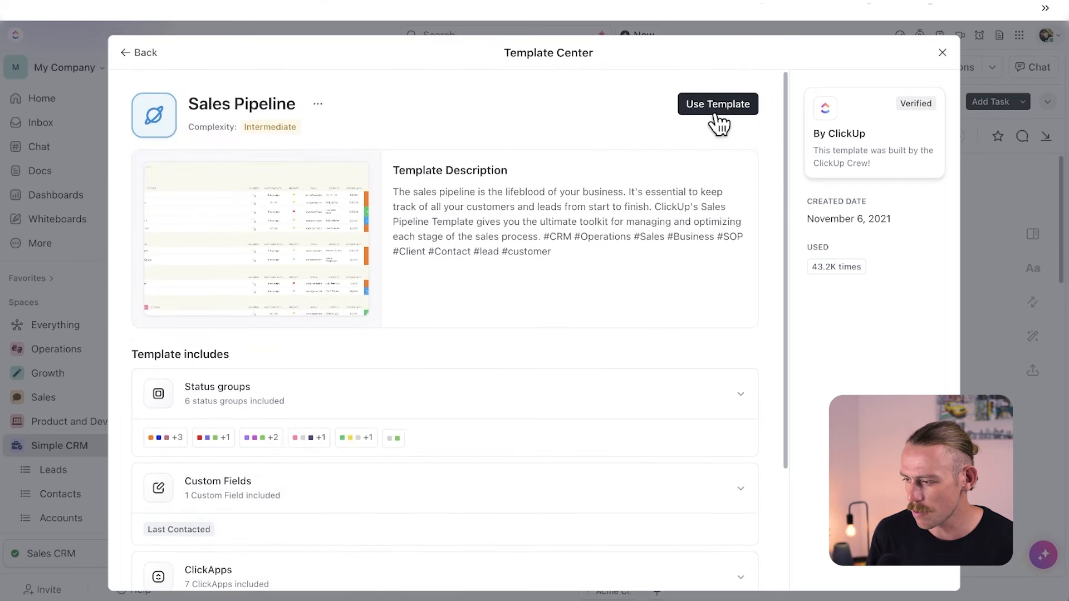
- Create a space from the Sales Pipeline template with customized import items, keeping the default automations, views and task properties included
{"action": "left_click", "coordinate": [716, 103]}
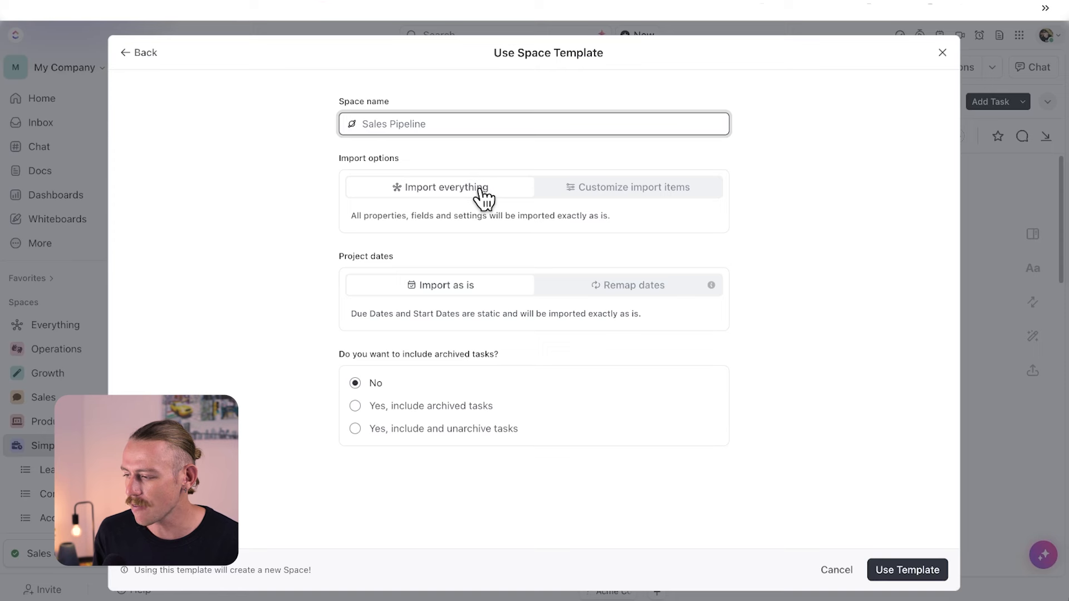
{"action": "left_click", "coordinate": [625, 190]}
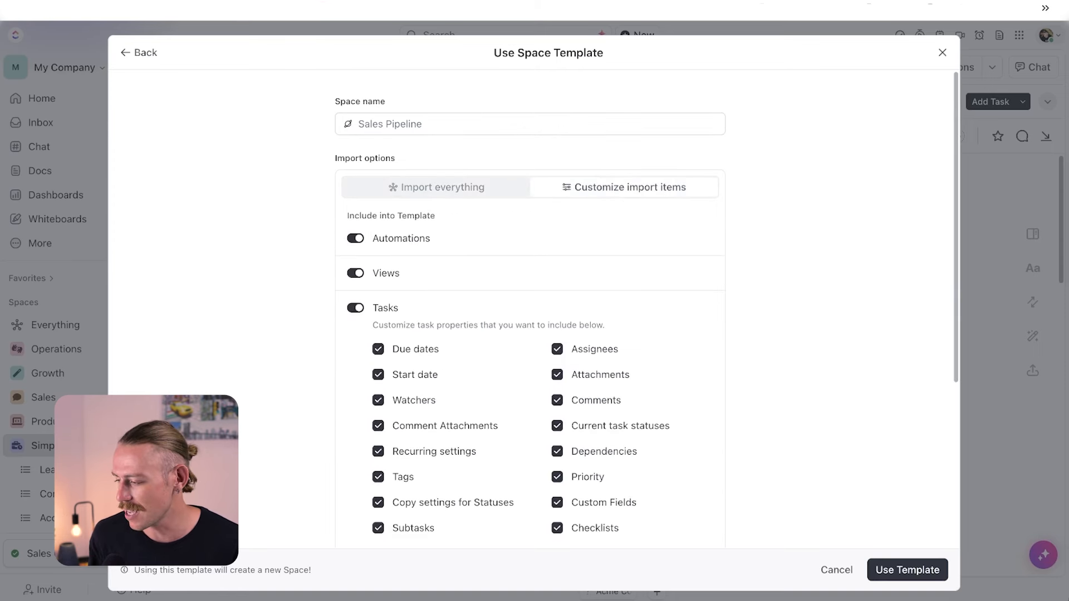
{"action": "scroll", "coordinate": [628, 192], "scroll_direction": "down", "scroll_amount": 1}
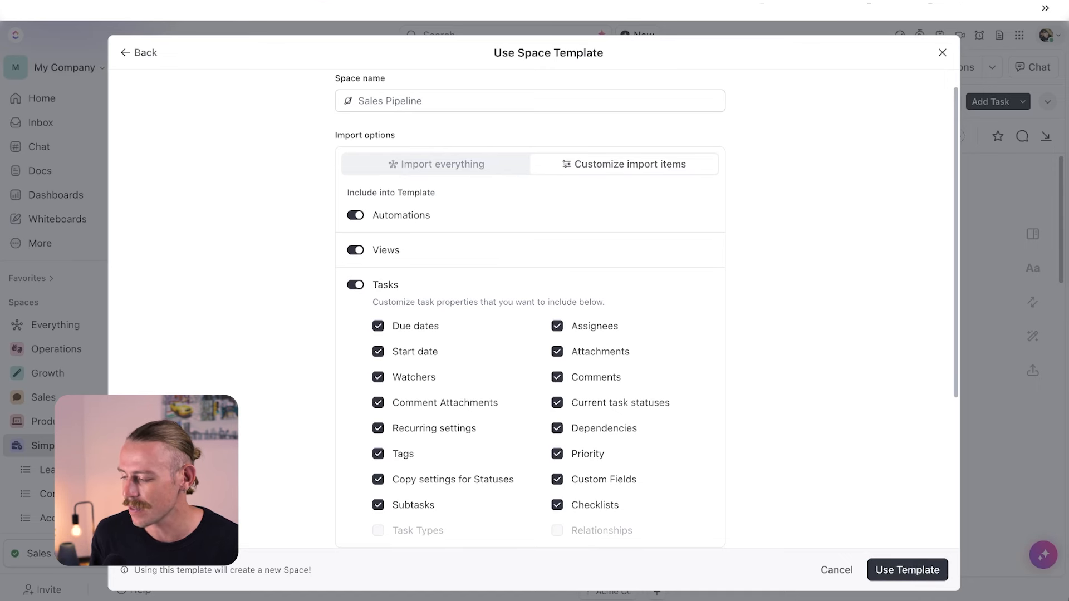
{"action": "left_click", "coordinate": [910, 574]}
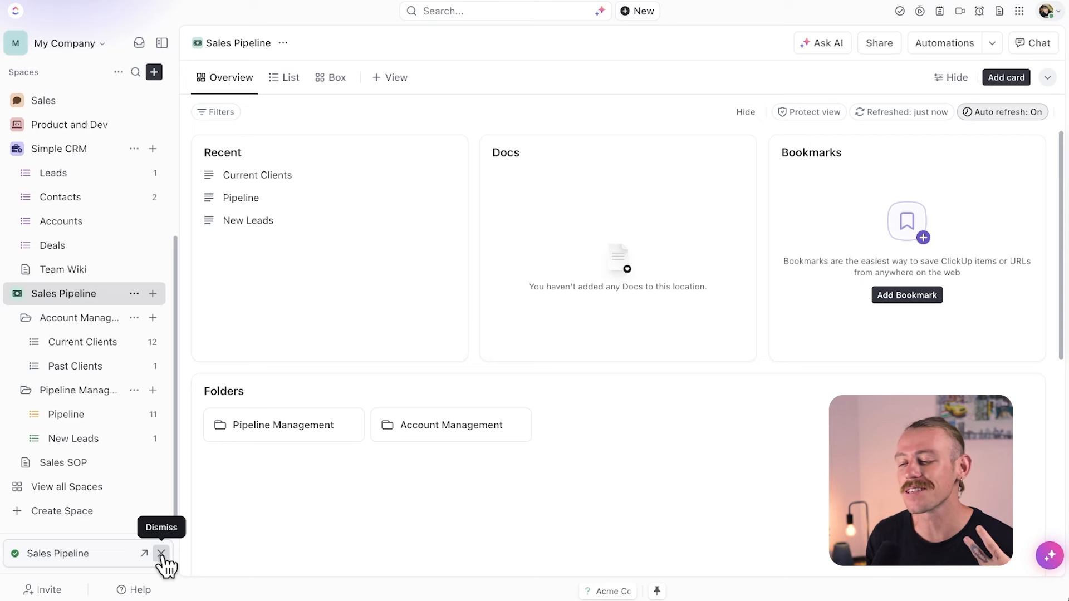
- Examine the Simple CRM Leads list's All Leads view, and the Current Clients list's List, Engagement and Priority Accounts views in Sales Pipeline
{"action": "left_click", "coordinate": [101, 185]}
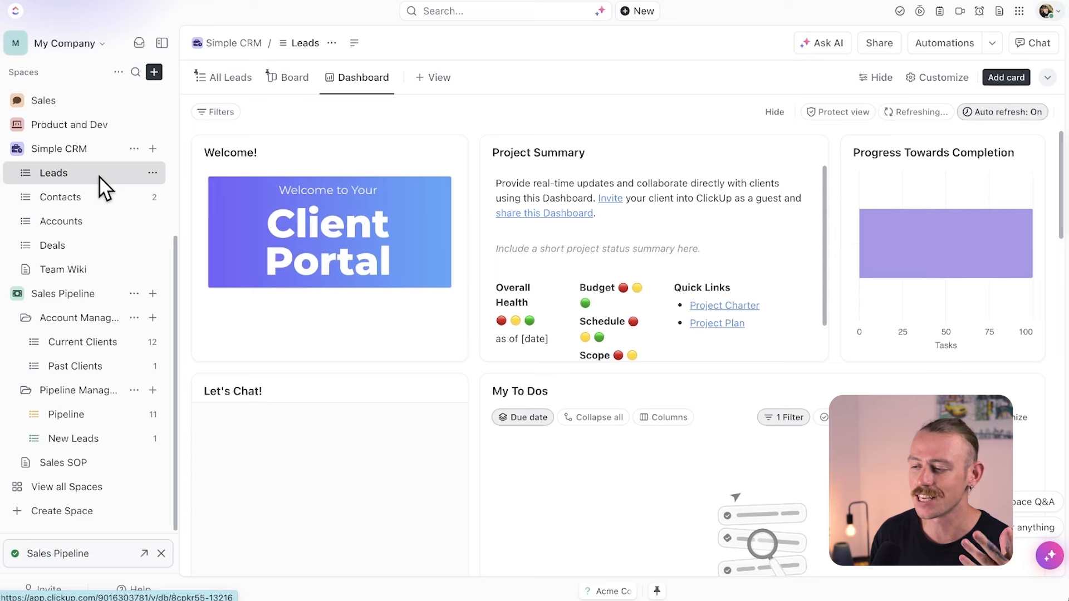
{"action": "left_click", "coordinate": [237, 86]}
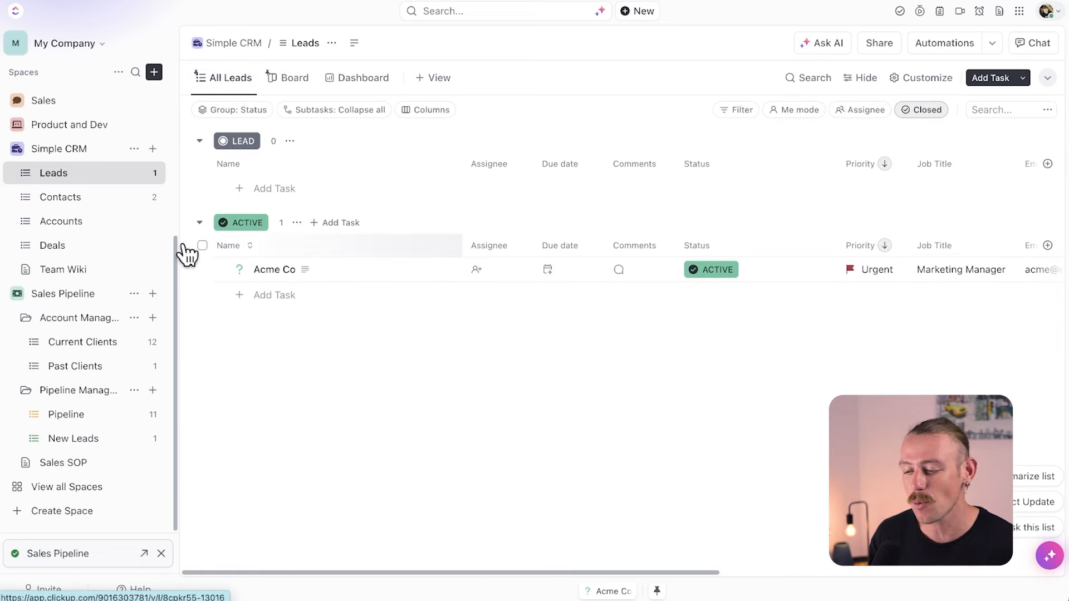
{"action": "left_click", "coordinate": [90, 348]}
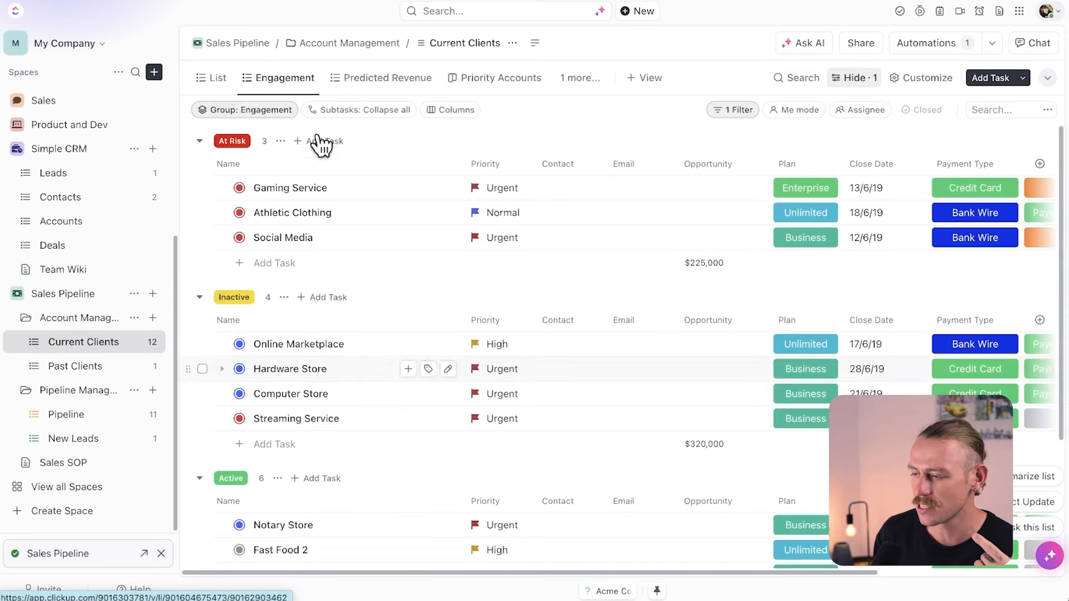
{"action": "left_click", "coordinate": [214, 80]}
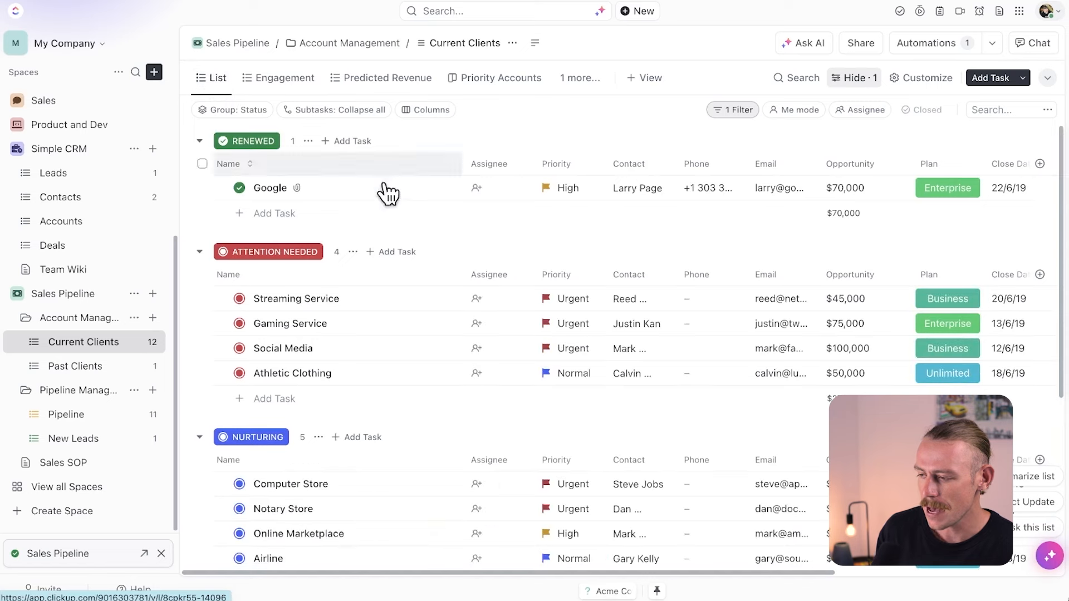
{"action": "scroll", "coordinate": [623, 205], "scroll_direction": "right", "scroll_amount": 5}
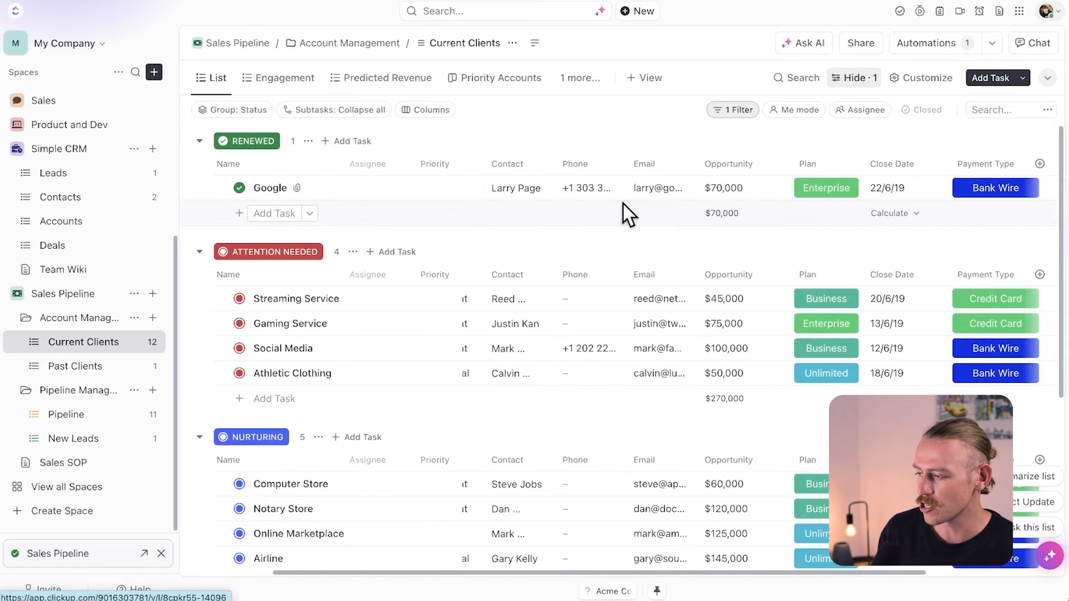
{"action": "scroll", "coordinate": [622, 212], "scroll_direction": "right", "scroll_amount": 3}
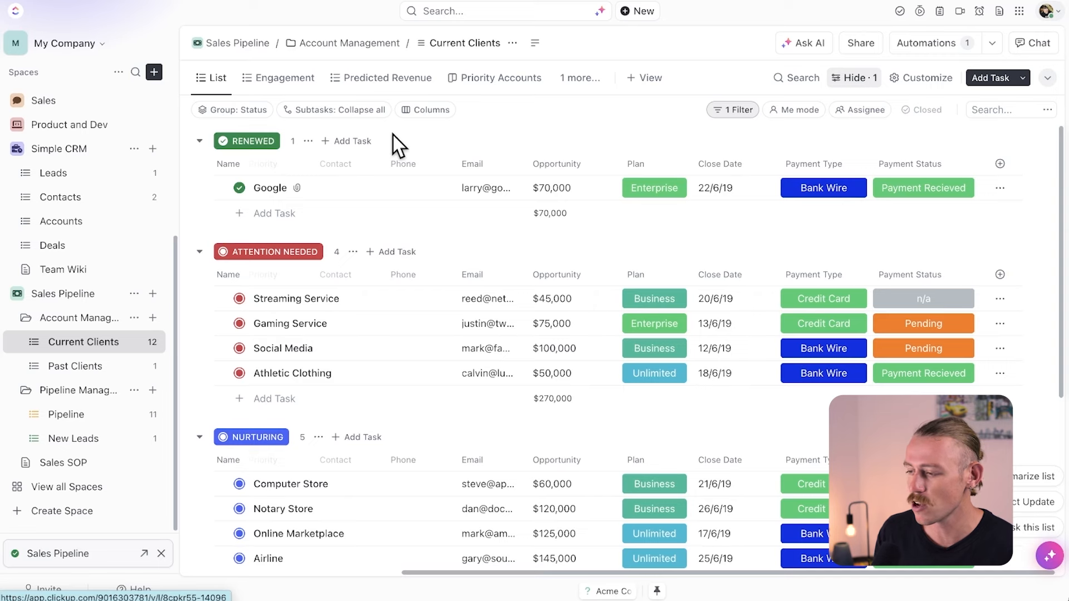
{"action": "left_click", "coordinate": [284, 80]}
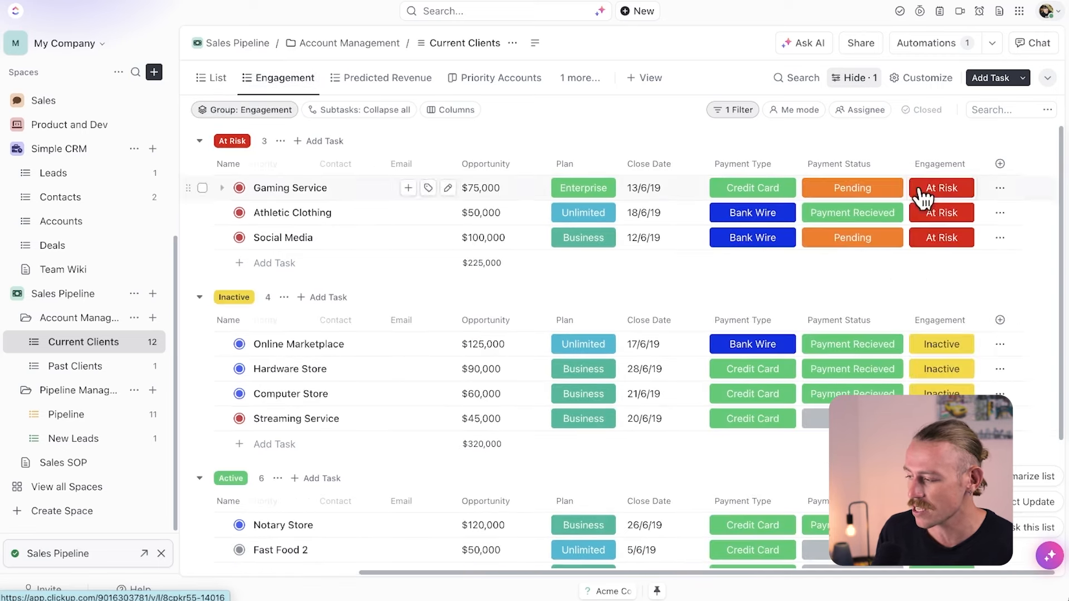
{"action": "scroll", "coordinate": [942, 331], "scroll_direction": "down", "scroll_amount": 3}
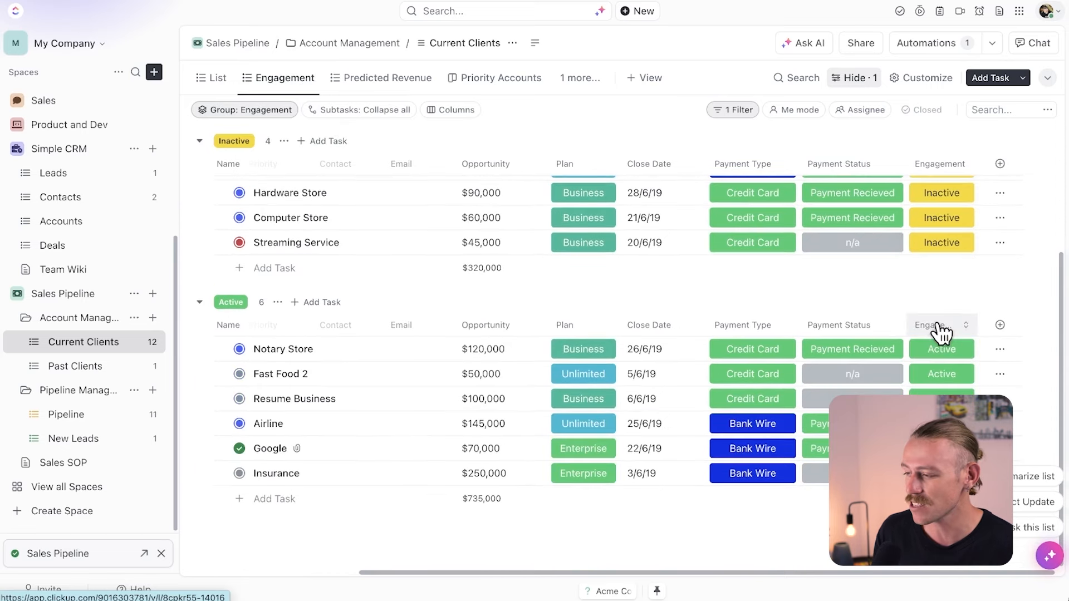
{"action": "left_click", "coordinate": [508, 84]}
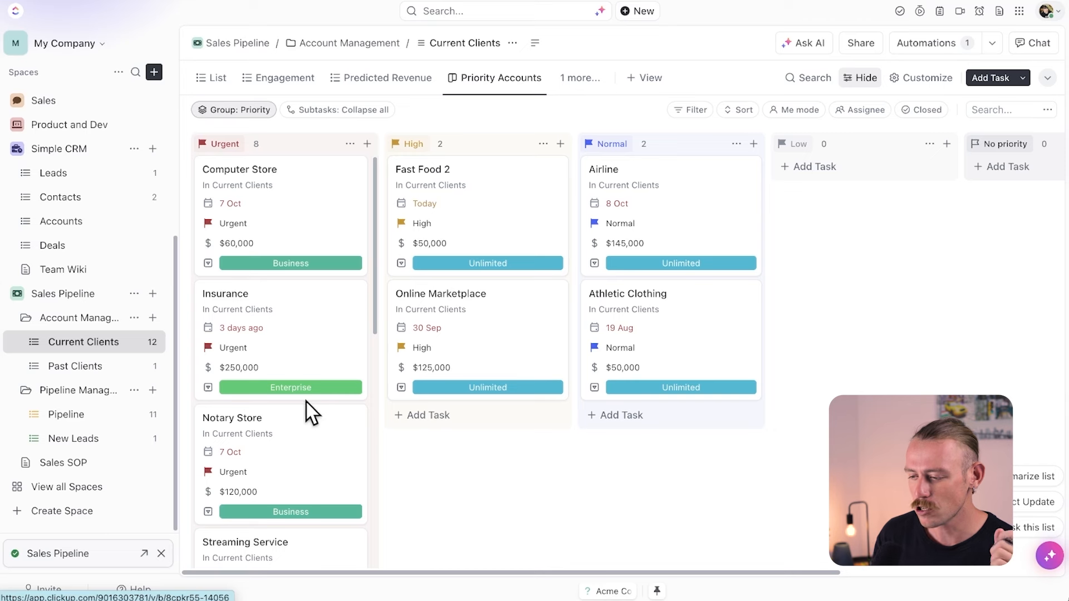
- Collapse the Sales Pipeline and Simple CRM spaces and create a space from scratch named CRM with the Starter workflow
{"action": "left_click", "coordinate": [17, 293]}
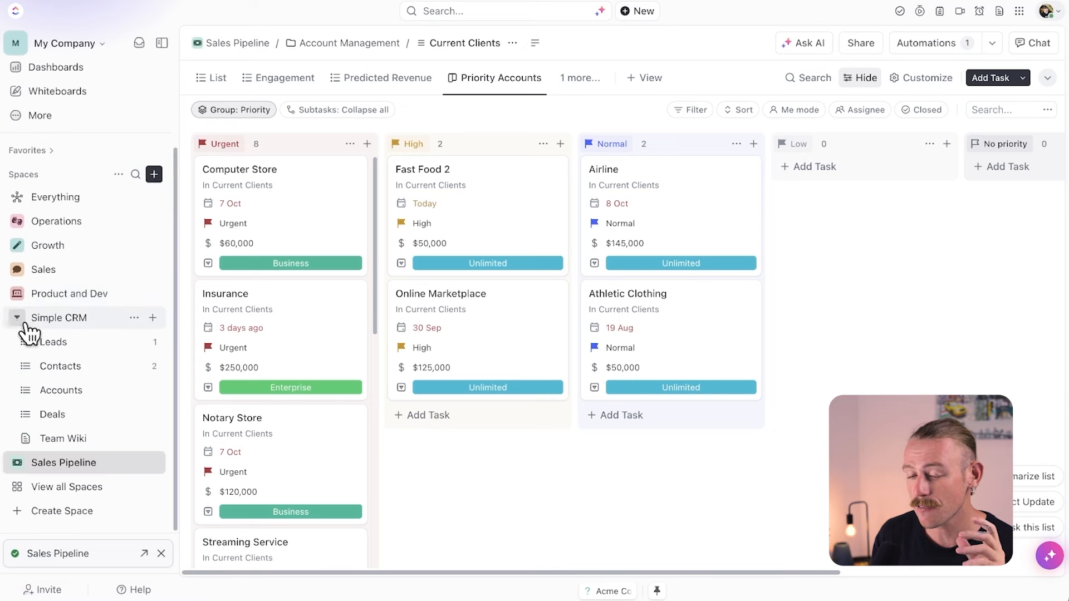
{"action": "left_click", "coordinate": [17, 318]}
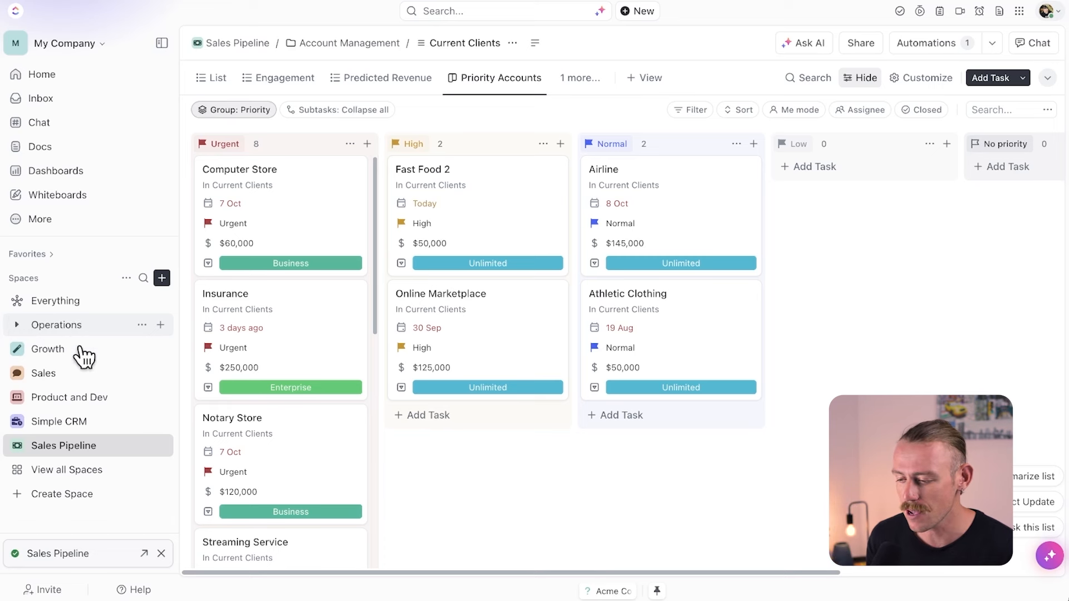
{"action": "left_click", "coordinate": [109, 495]}
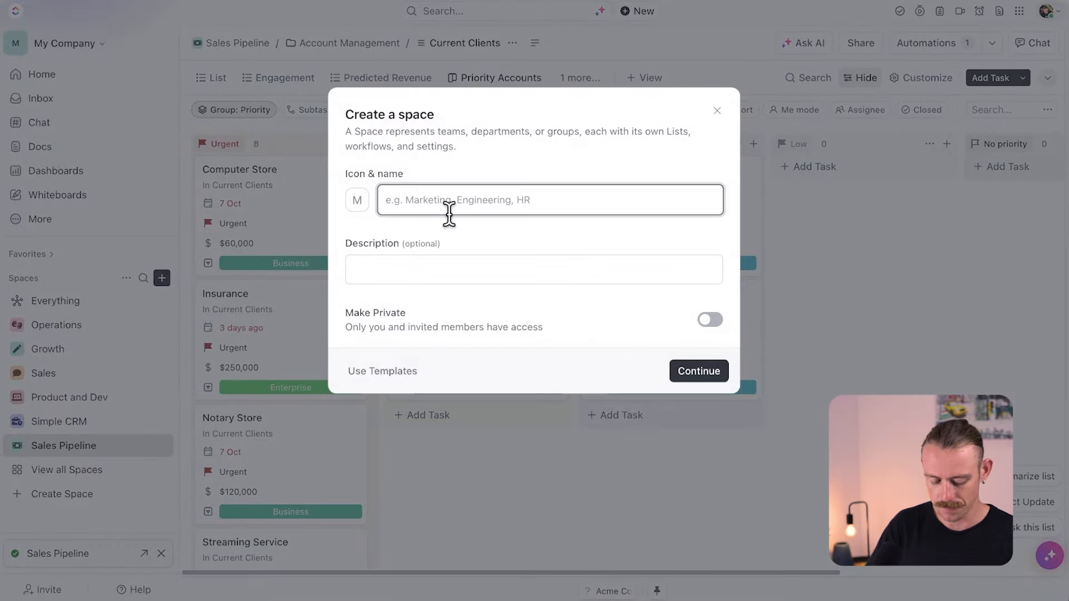
{"action": "type", "text": "CRM"}
{"action": "left_click", "coordinate": [697, 374]}
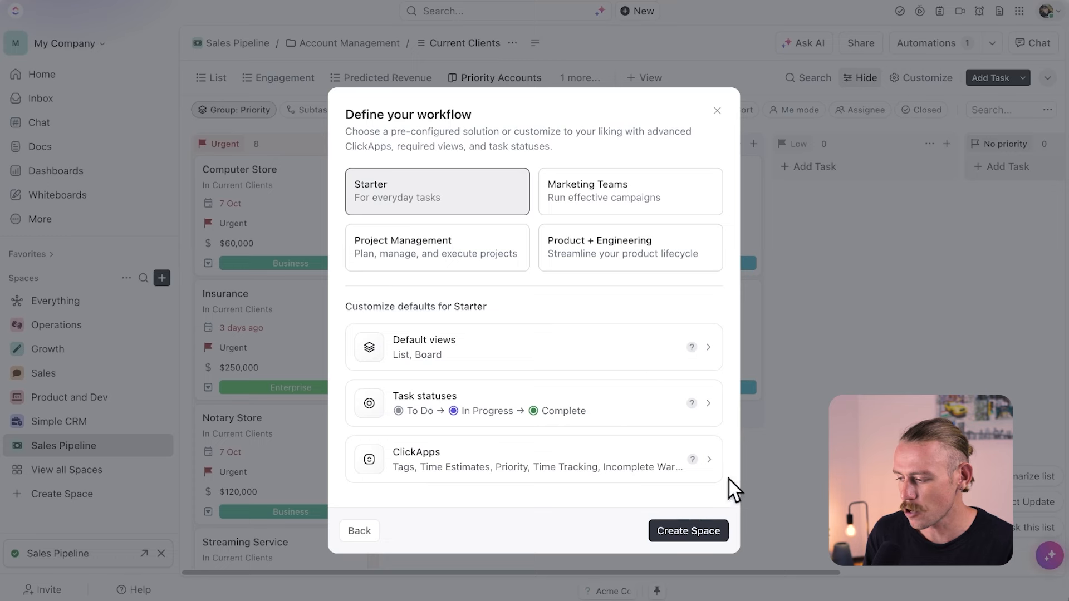
{"action": "left_click", "coordinate": [695, 539]}
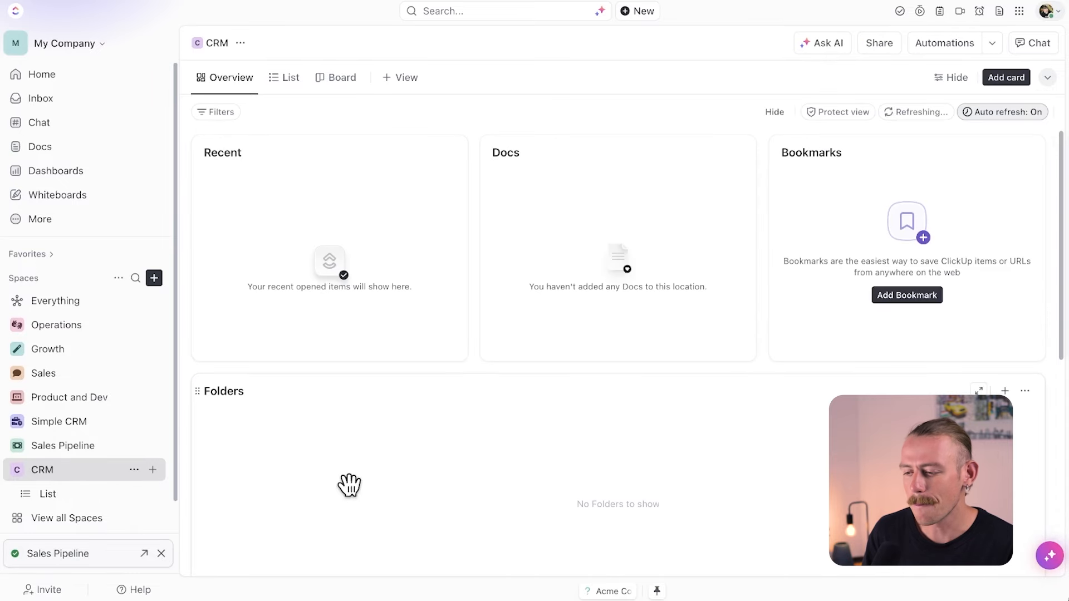
- In the CRM space's list, rename the default List view as Clients and duplicate it as a list view
{"action": "left_click", "coordinate": [97, 502]}
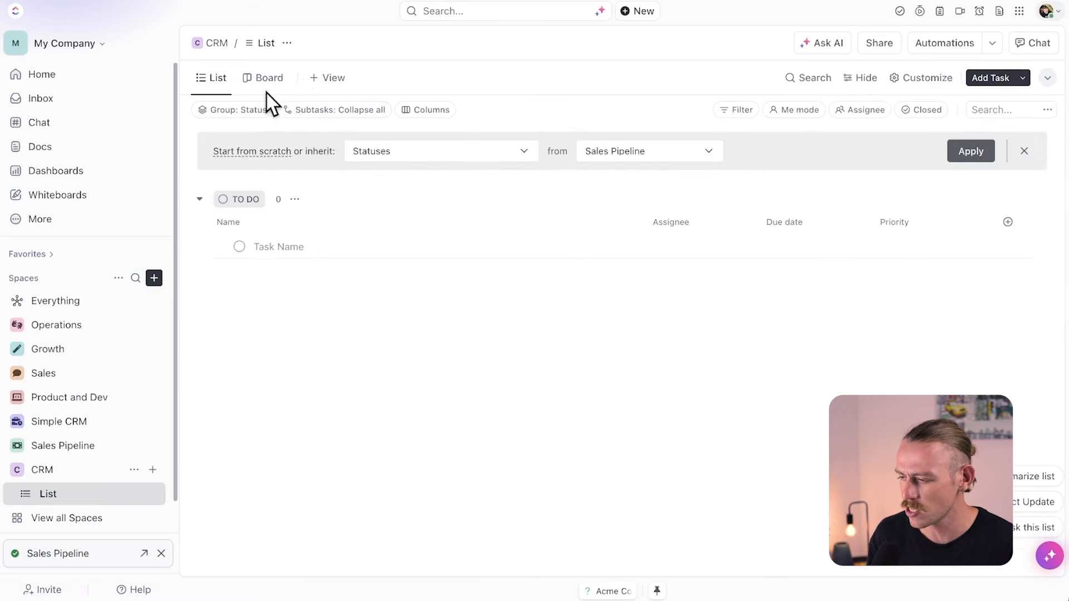
{"action": "left_click", "coordinate": [222, 83]}
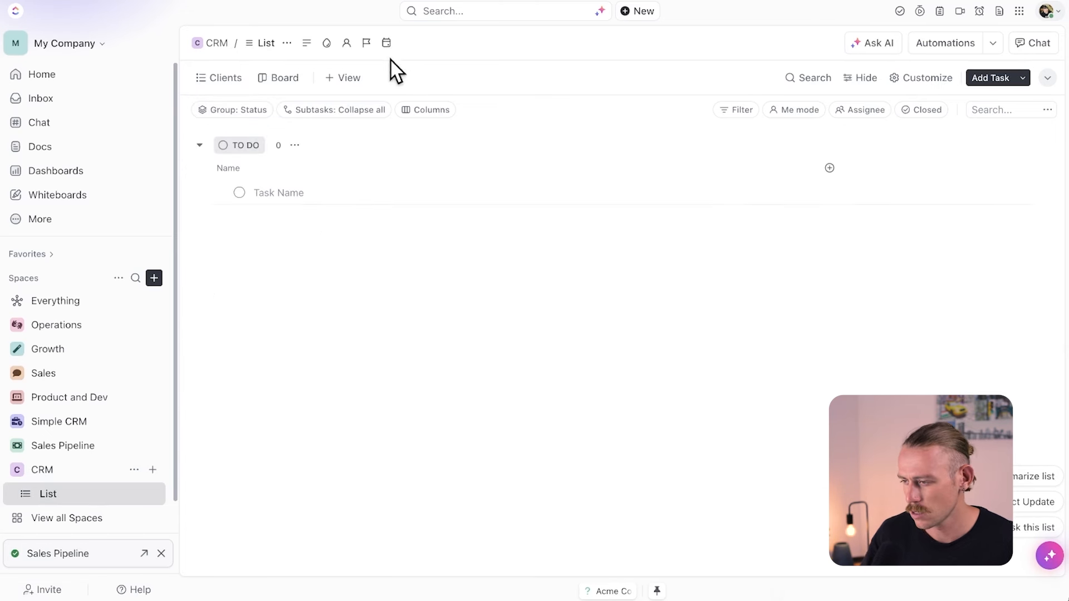
{"action": "left_click", "coordinate": [222, 81]}
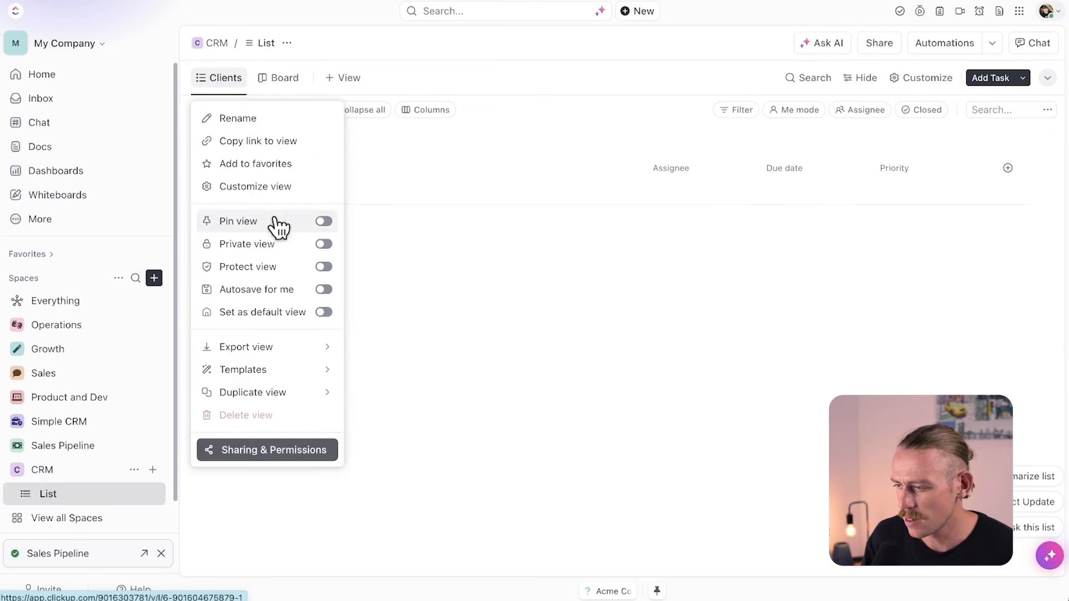
{"action": "mouse_move", "coordinate": [277, 398]}
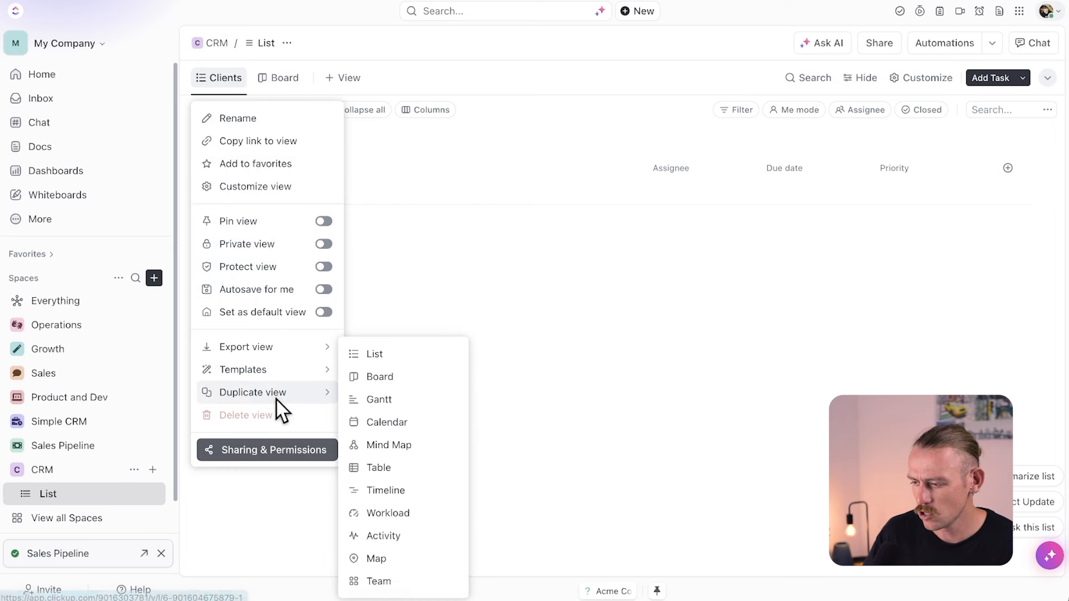
{"action": "left_click", "coordinate": [399, 355]}
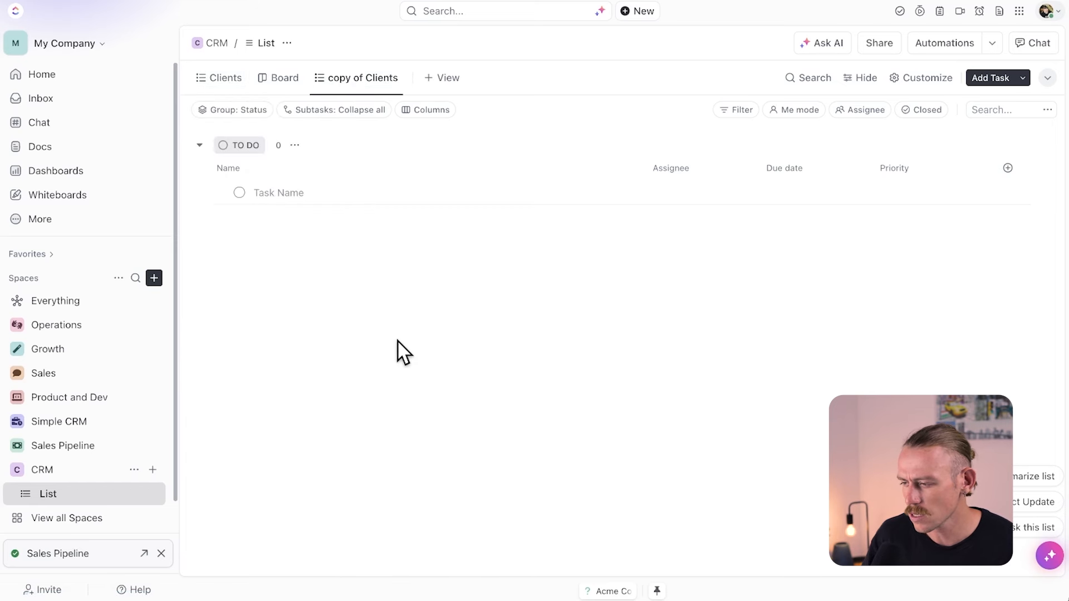
- Place the duplicated view between Clients and Board, and rename it Leads
{"action": "left_click_drag", "start_coordinate": [360, 91], "coordinate": [309, 86]}
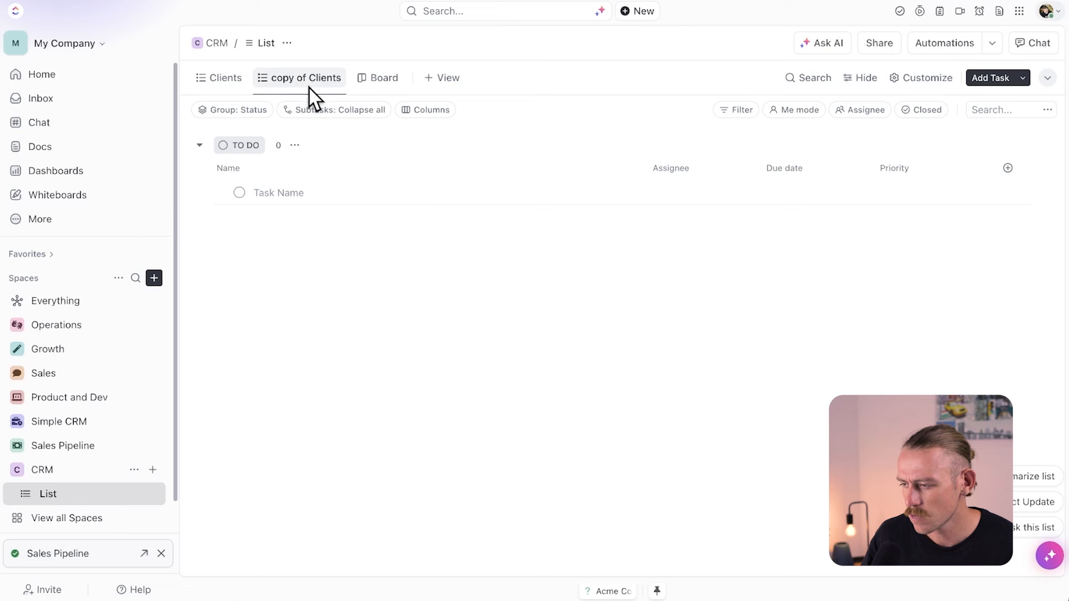
{"action": "right_click", "coordinate": [308, 83]}
{"action": "left_click", "coordinate": [306, 114]}
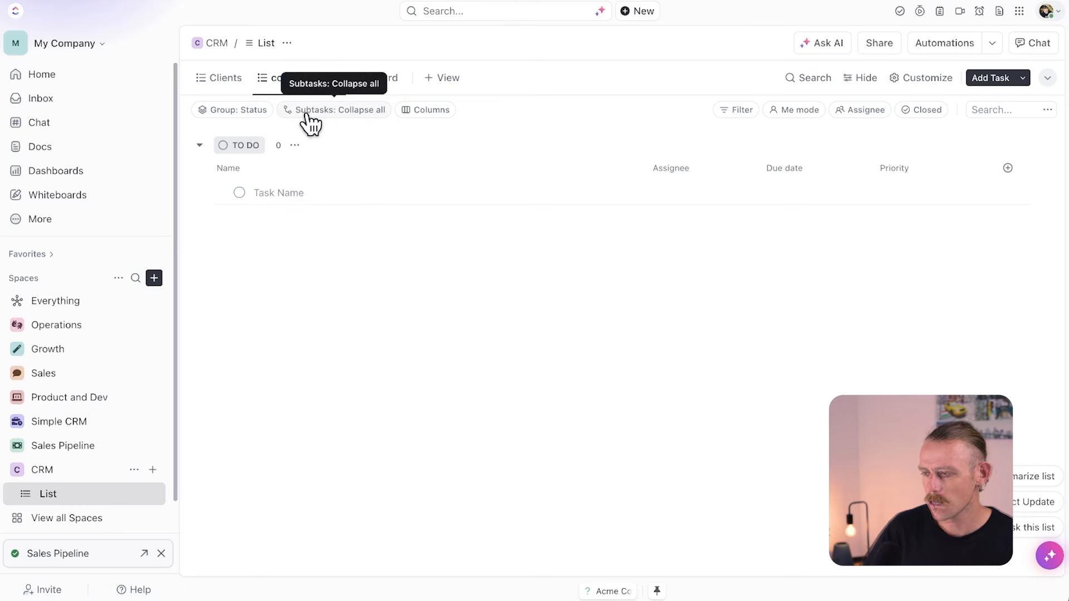
{"action": "type", "text": "Leads"}
{"action": "key", "text": "Return"}
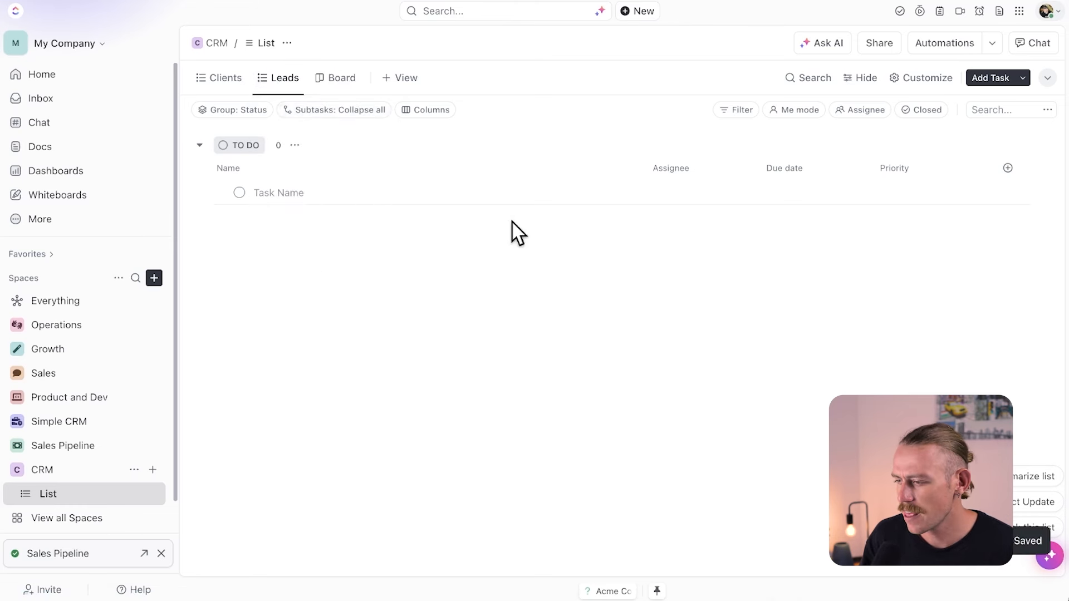
- Switch the list to custom statuses and rename the not-started TO DO status as LEAD
{"action": "left_click", "coordinate": [295, 146]}
{"action": "left_click", "coordinate": [348, 245]}
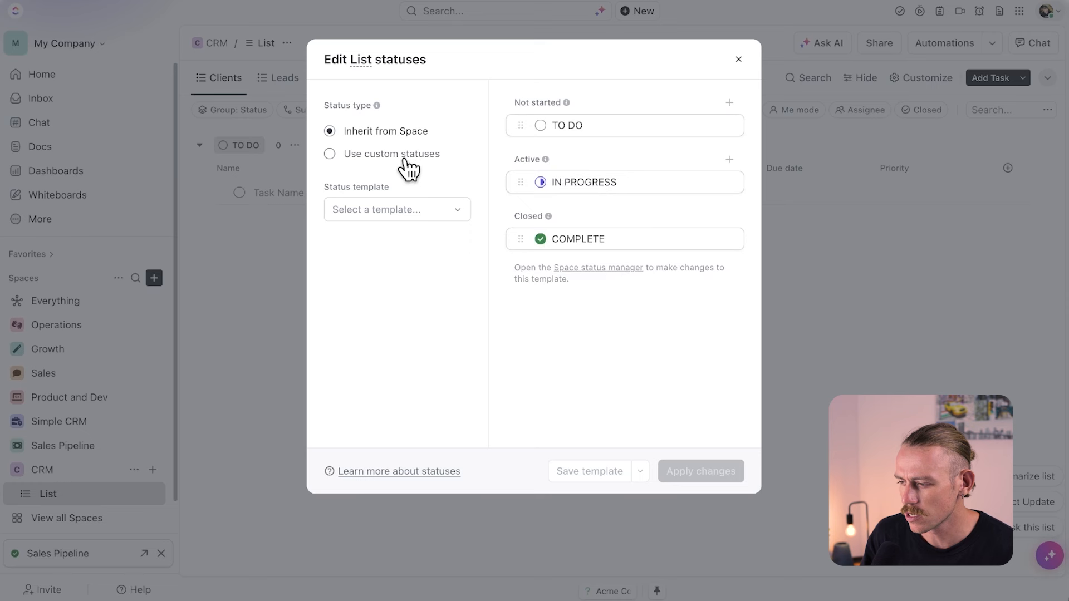
{"action": "left_click", "coordinate": [406, 162]}
{"action": "left_click", "coordinate": [579, 125]}
{"action": "type", "text": "LEAD"}
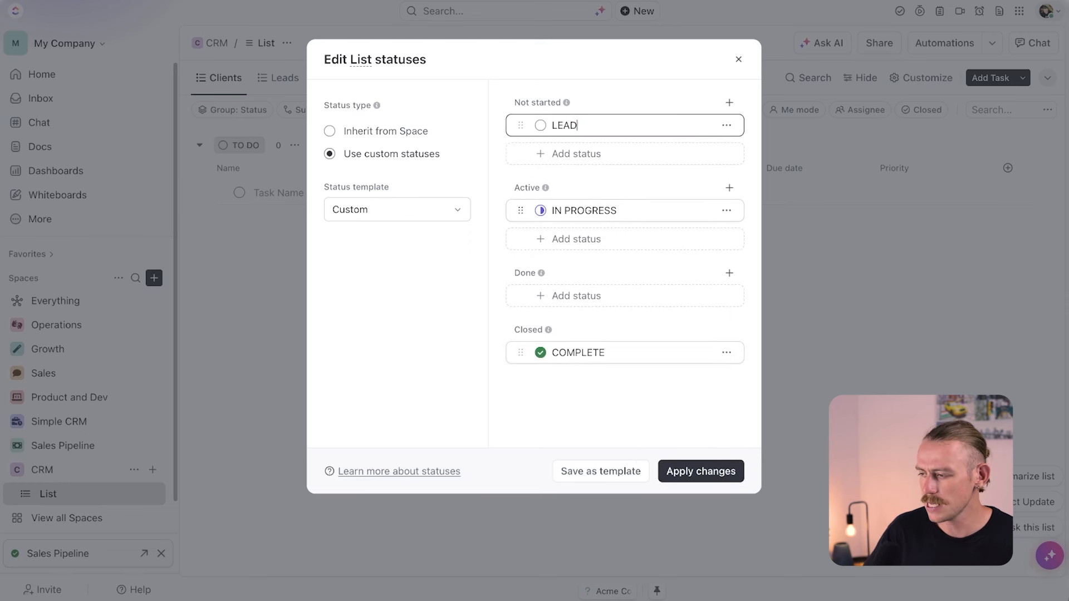
{"action": "key", "text": "Return"}
- Rename the IN PROGRESS status as PROPOSAL and add another active status named PROJECT
{"action": "left_click", "coordinate": [626, 209]}
{"action": "left_click_drag", "start_coordinate": [625, 209], "coordinate": [551, 210]}
{"action": "type", "text": "P"}
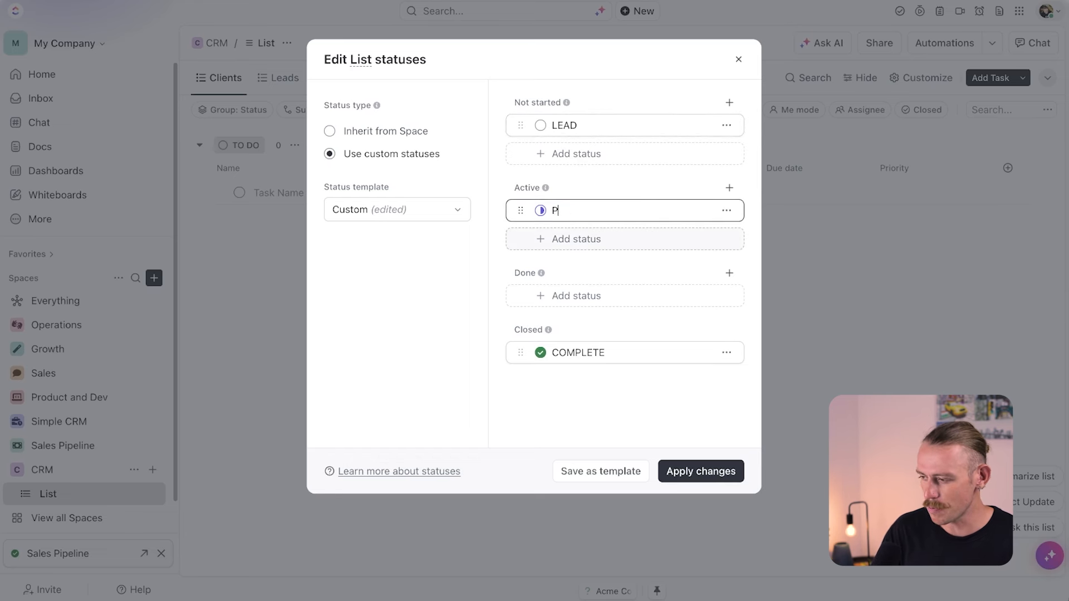
{"action": "type", "text": "ROPOSAL"}
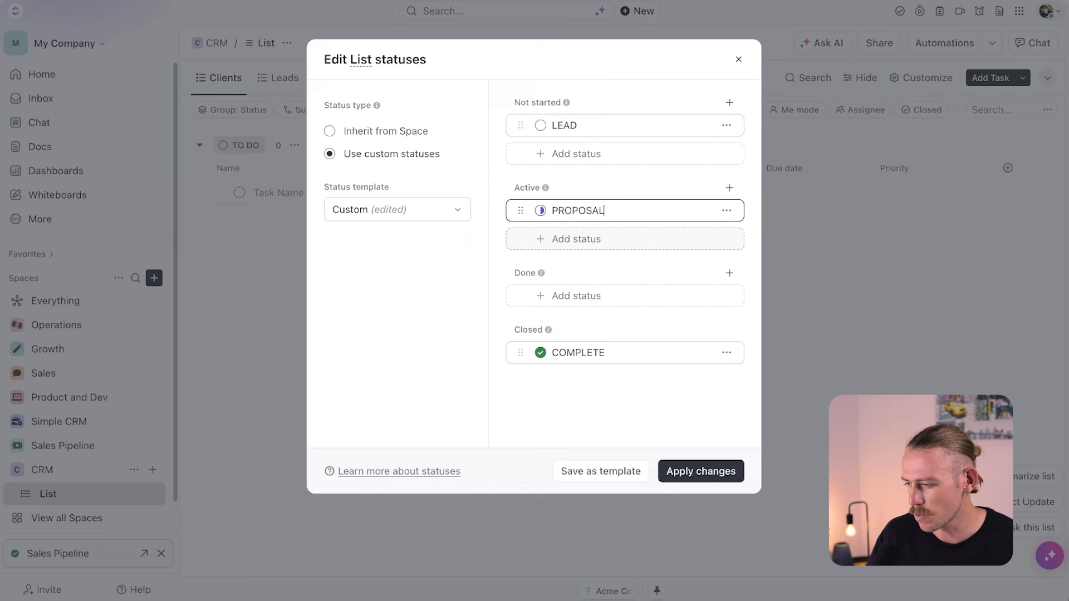
{"action": "left_click", "coordinate": [554, 241]}
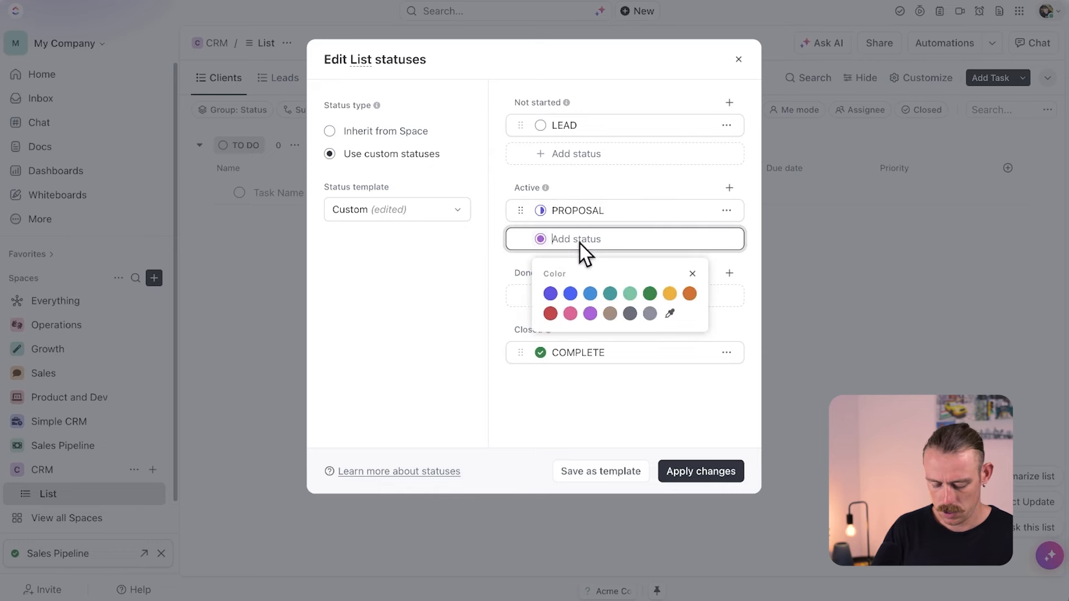
{"action": "type", "text": "PROJECT"}
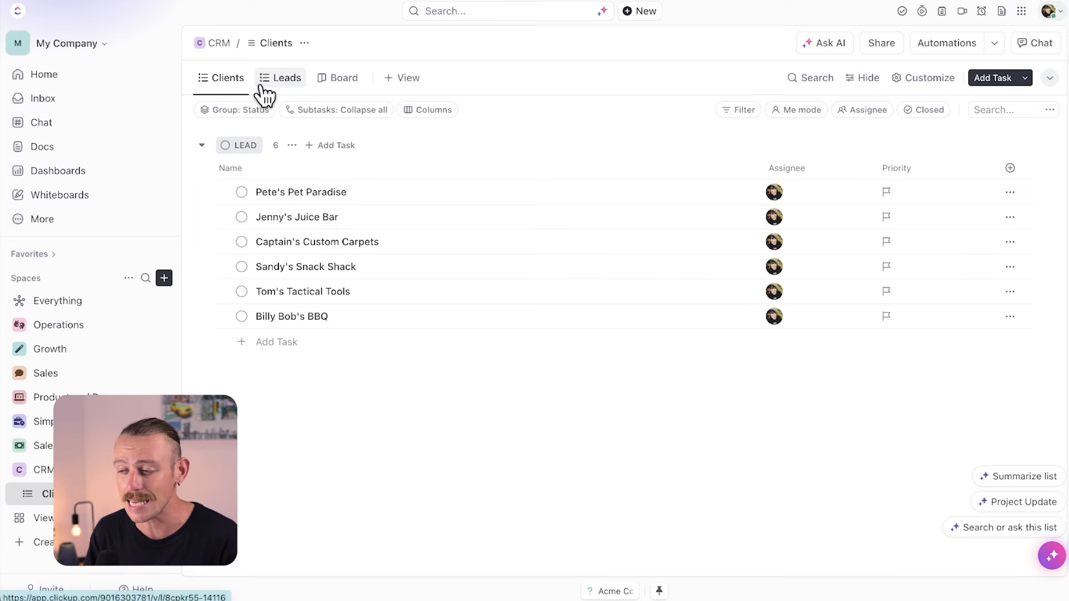
{"action": "left_click", "coordinate": [283, 83]}
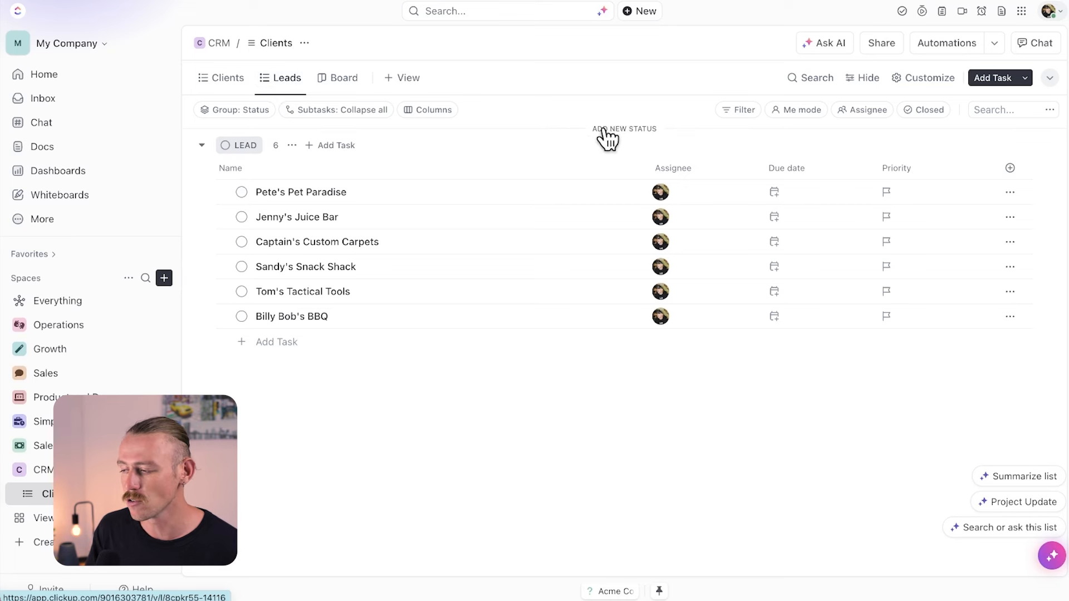
{"action": "left_click", "coordinate": [744, 112]}
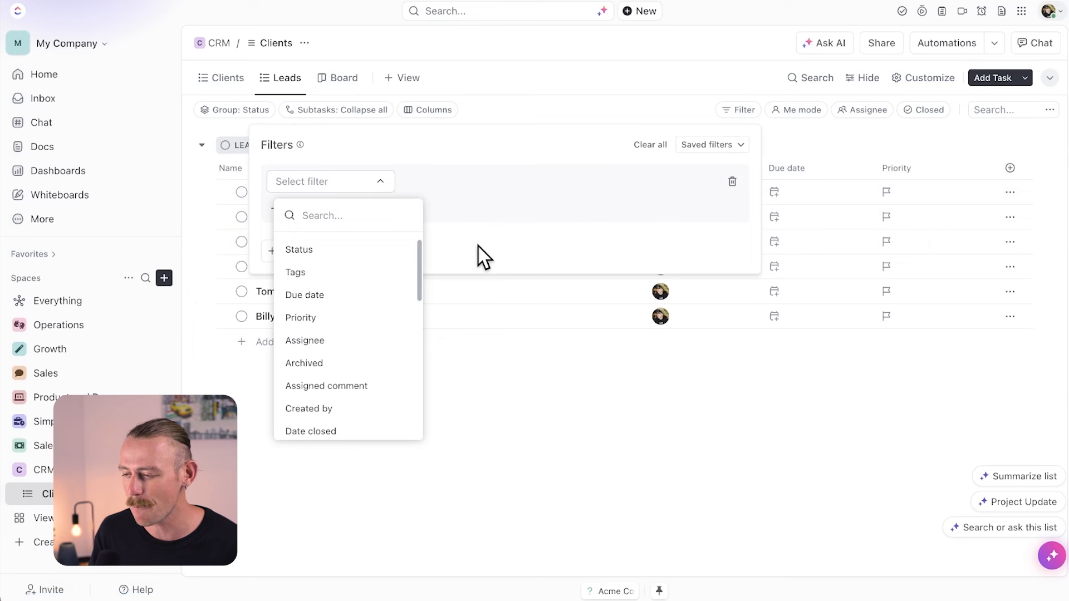
{"action": "left_click", "coordinate": [219, 79]}
{"action": "left_click", "coordinate": [221, 79]}
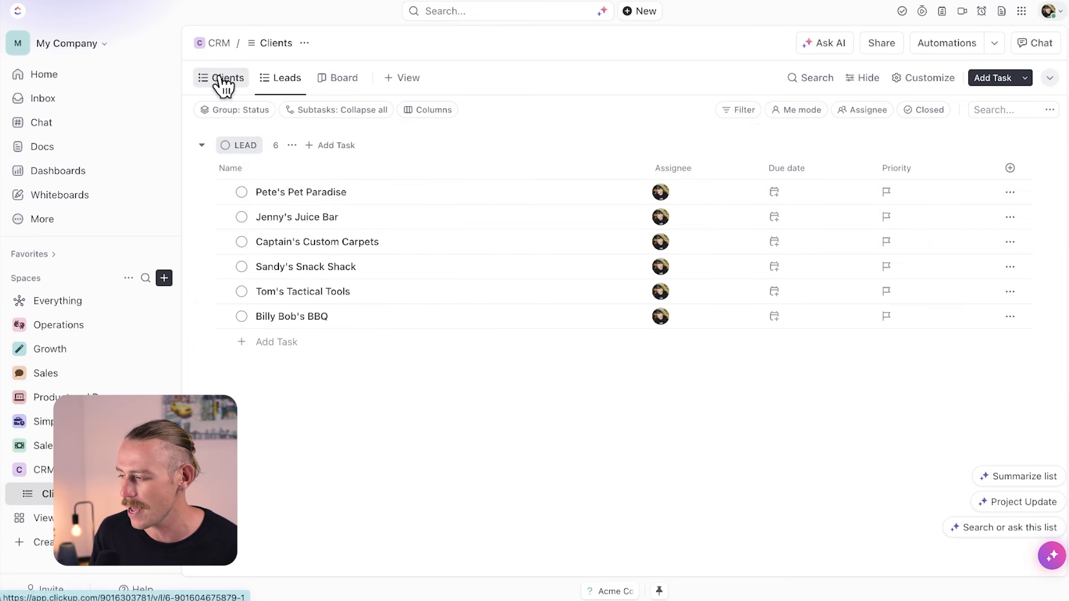
- In the Clients view, create a dropdown field named Client type with the options Lead, Active and Past
{"action": "left_click", "coordinate": [1010, 169]}
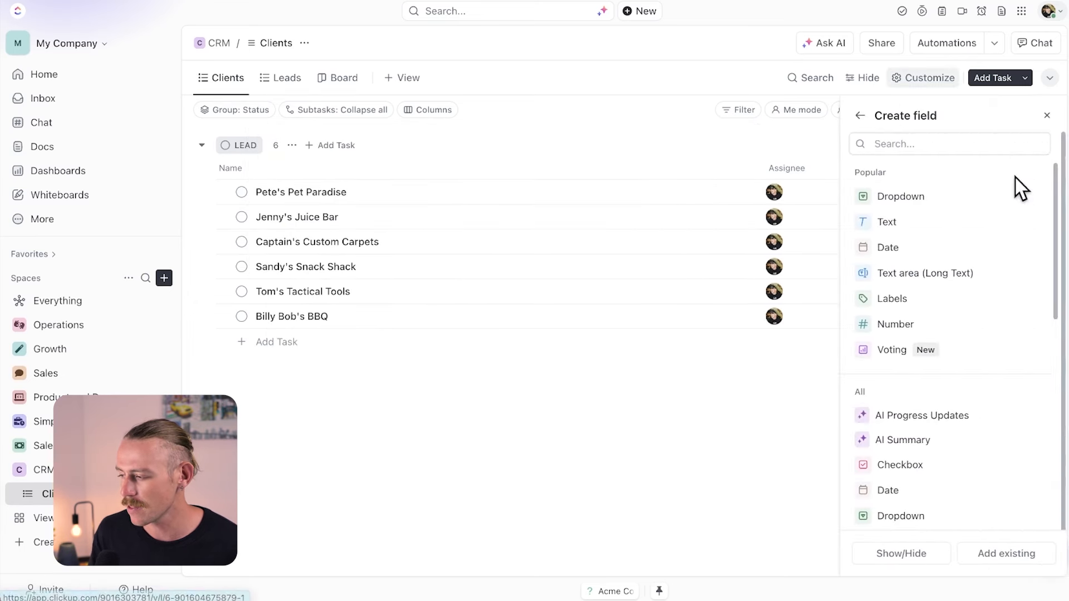
{"action": "left_click", "coordinate": [963, 202]}
{"action": "type", "text": "Client type"}
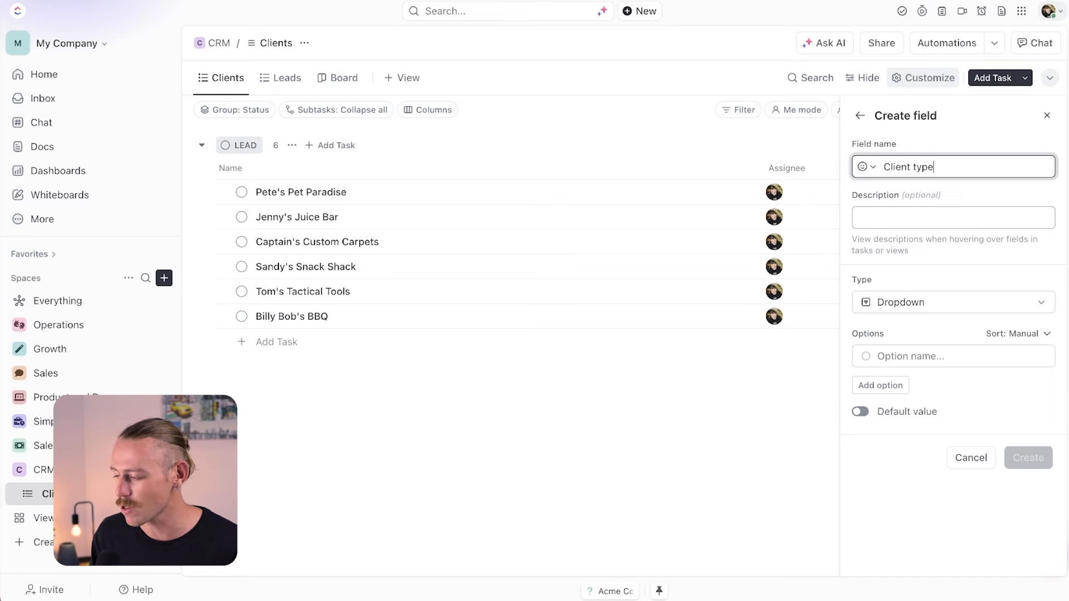
{"action": "left_click", "coordinate": [894, 357]}
{"action": "type", "text": "Lead"}
{"action": "key", "text": "Return"}
{"action": "type", "text": "Active"}
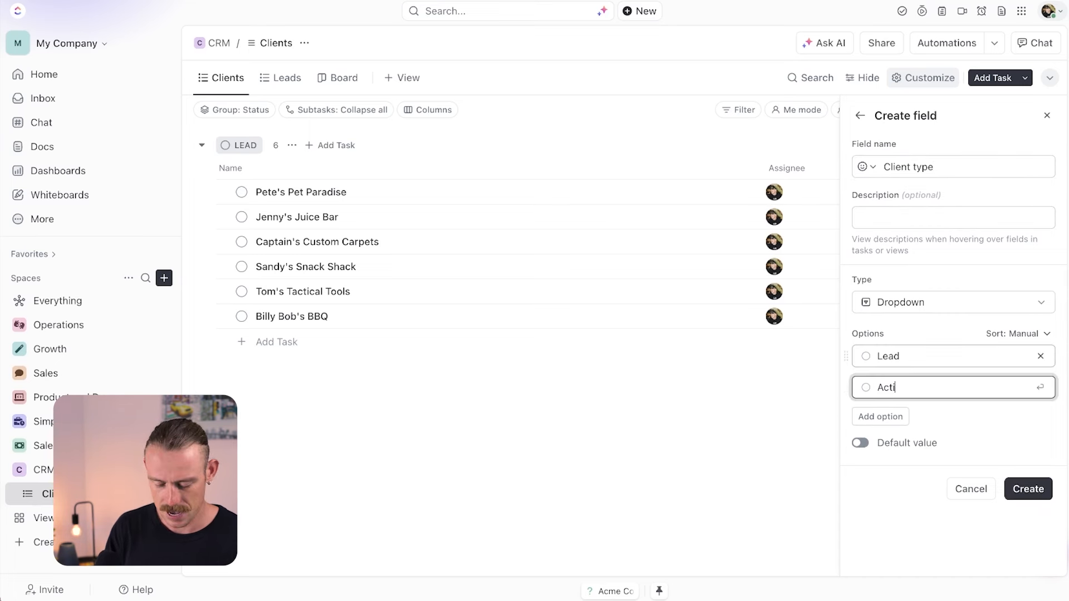
{"action": "key", "text": "Return"}
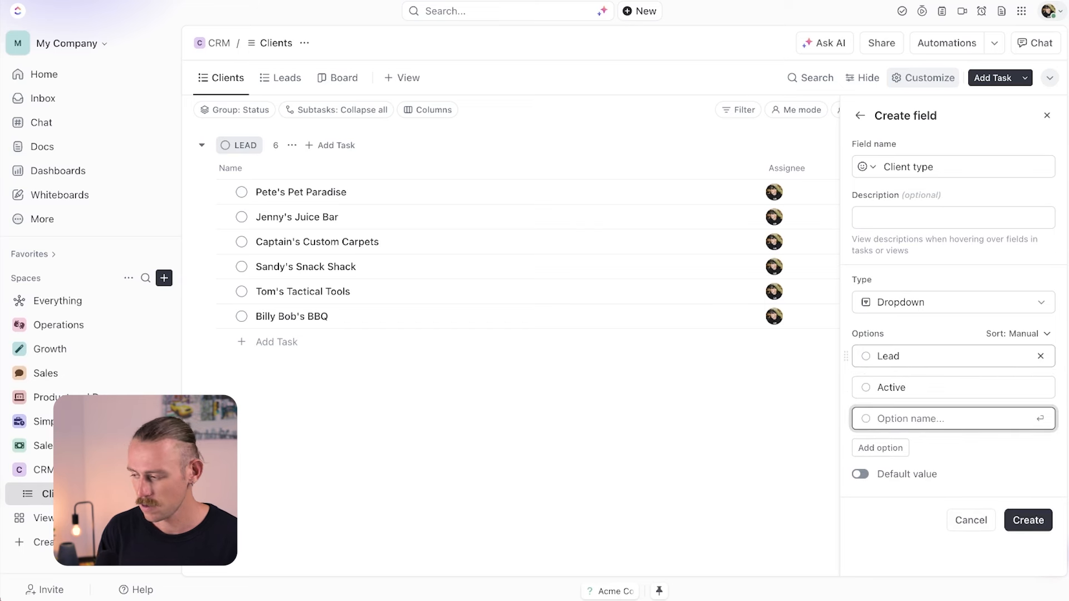
{"action": "type", "text": "Past"}
{"action": "key", "text": "Return"}
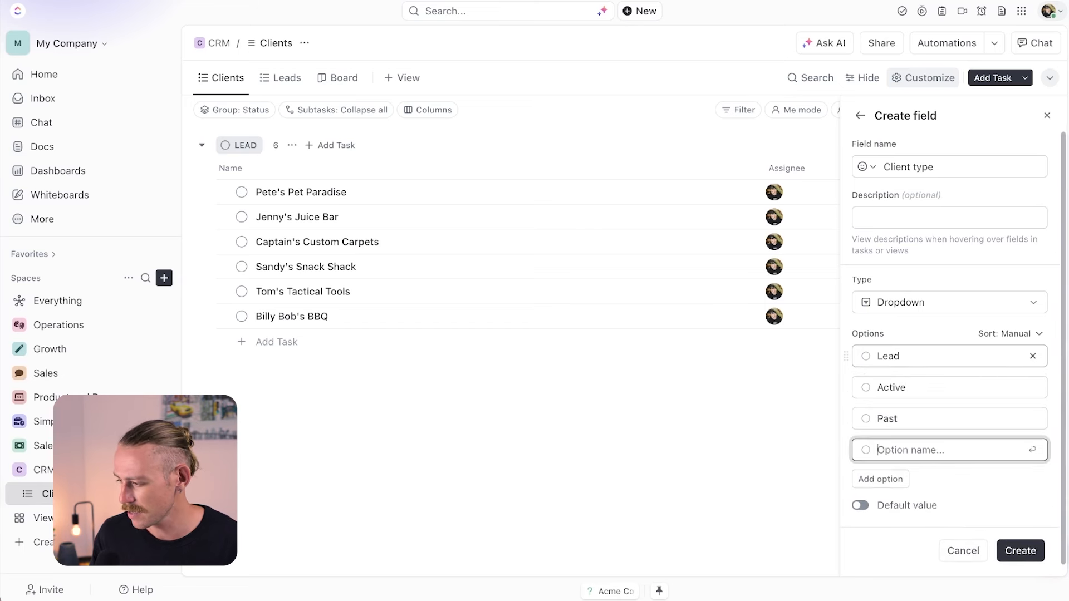
{"action": "left_click", "coordinate": [1022, 551]}
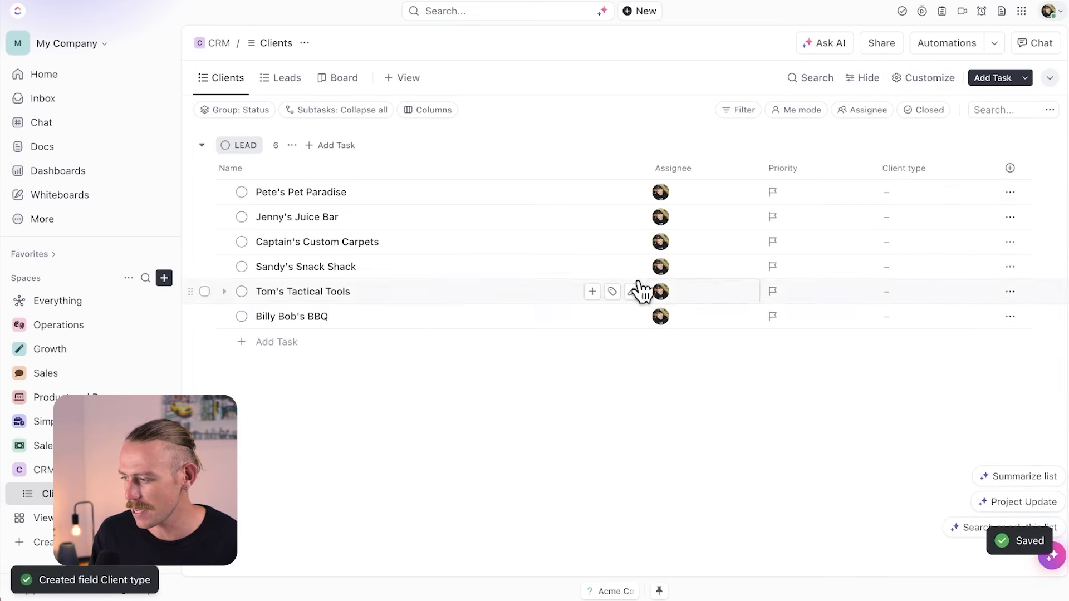
- Try to filter the Leads view by the Client type field using the Is condition
{"action": "left_click", "coordinate": [281, 79]}
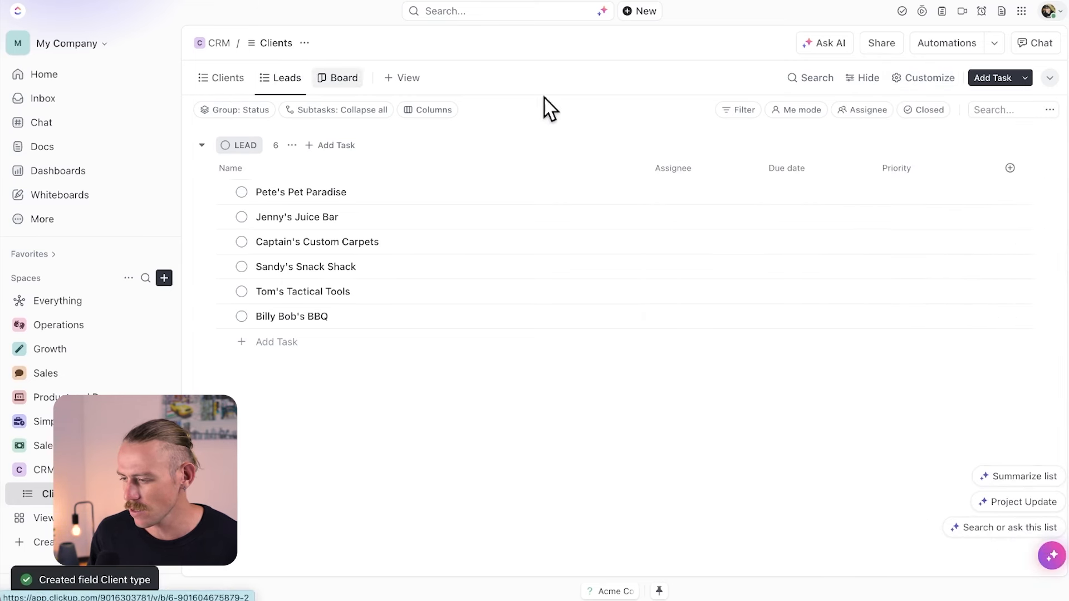
{"action": "left_click", "coordinate": [738, 110]}
{"action": "type", "text": "client"}
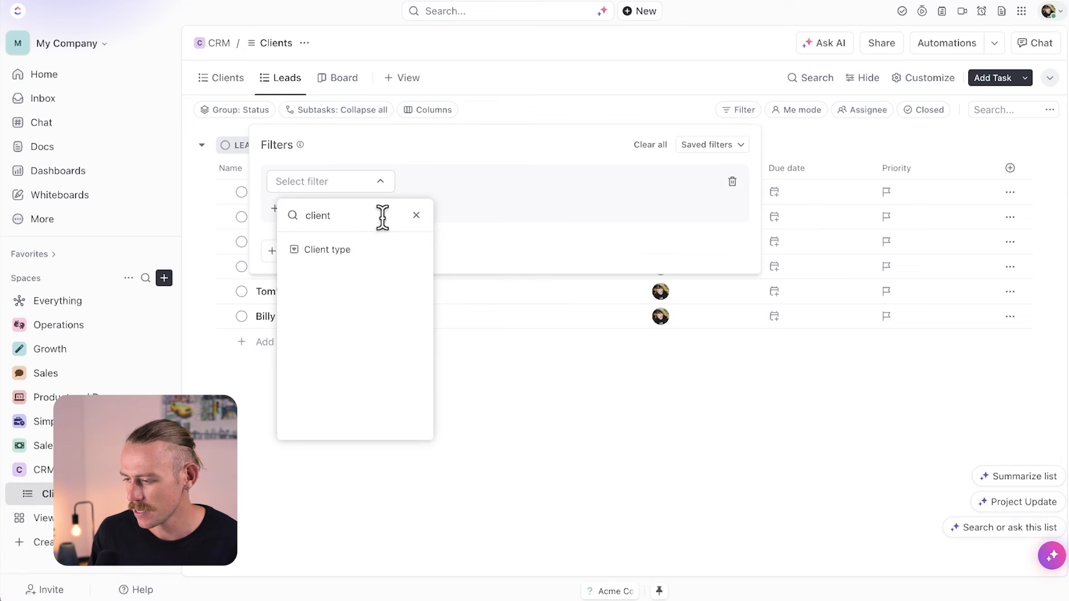
{"action": "left_click", "coordinate": [342, 250]}
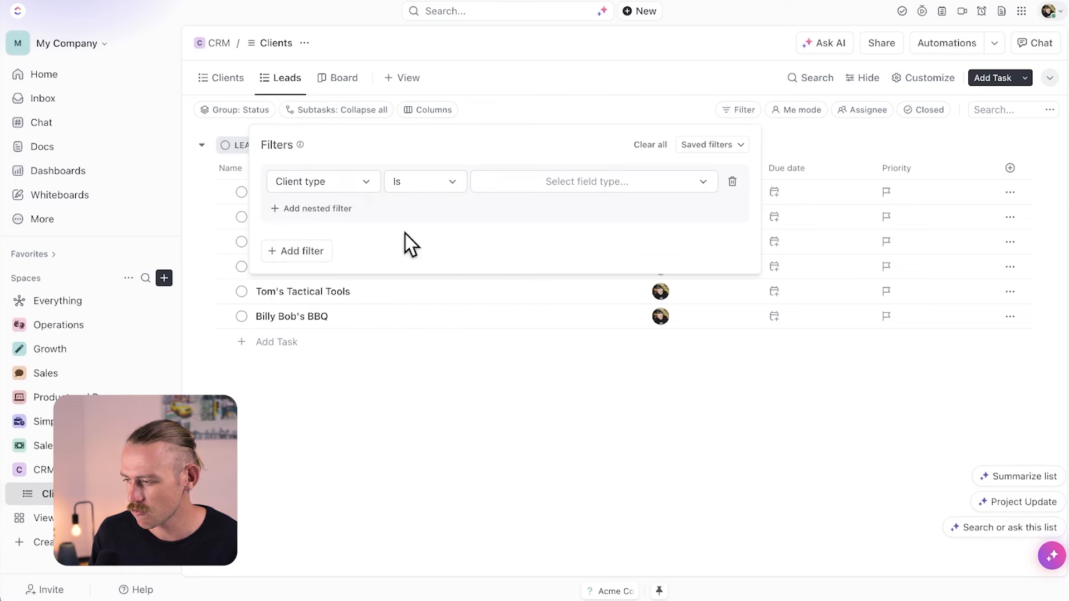
{"action": "left_click", "coordinate": [579, 187]}
{"action": "left_click", "coordinate": [559, 249]}
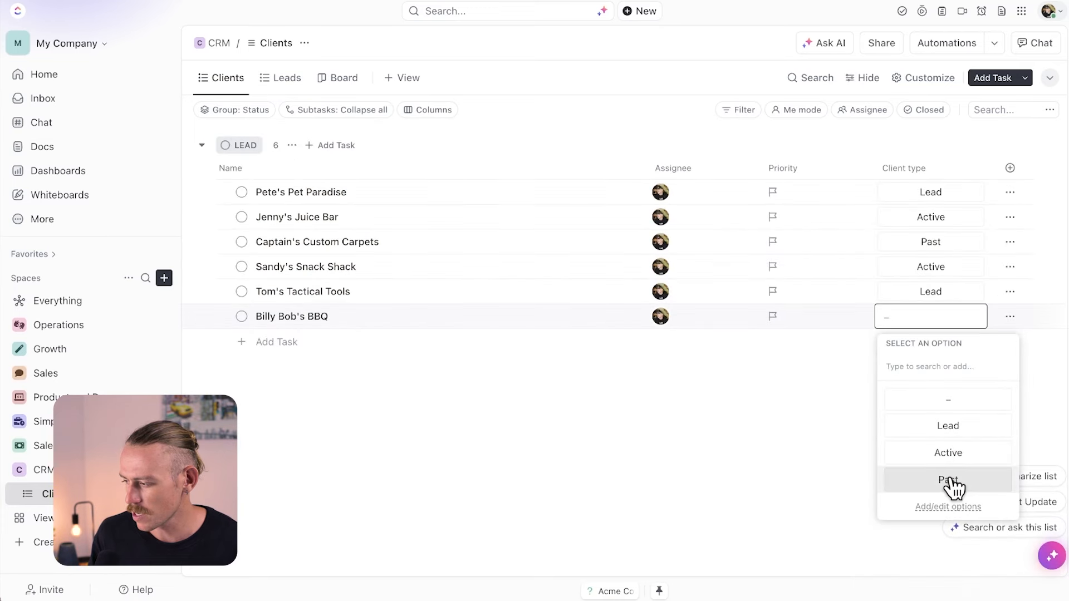
- Set the Client type of Billy Bob's BBQ to Past in the Clients view
{"action": "left_click", "coordinate": [949, 480]}
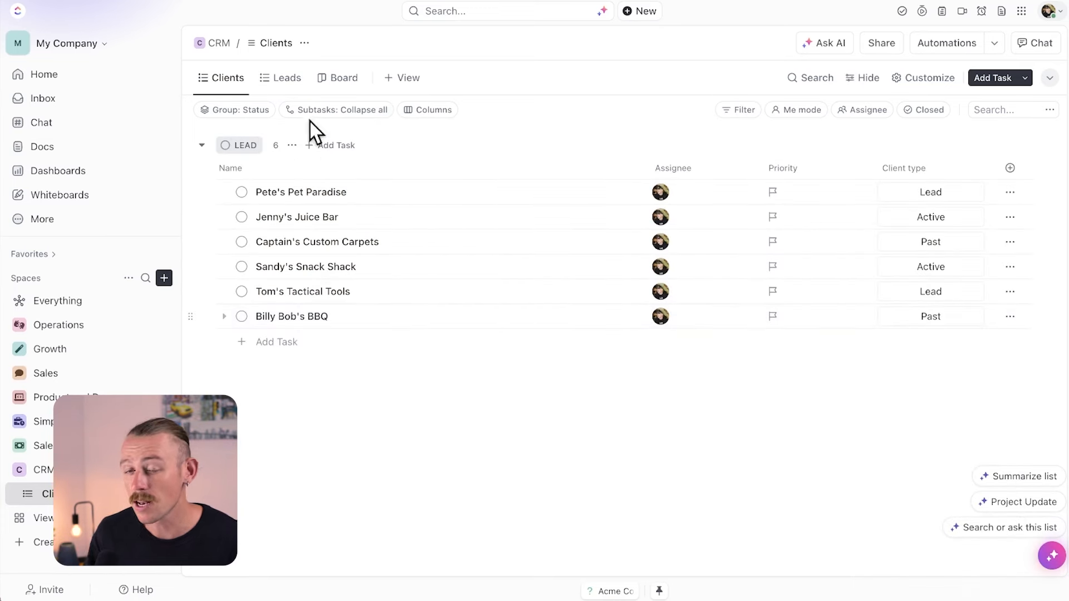
- Duplicate the Leads view as another list view
{"action": "right_click", "coordinate": [281, 81]}
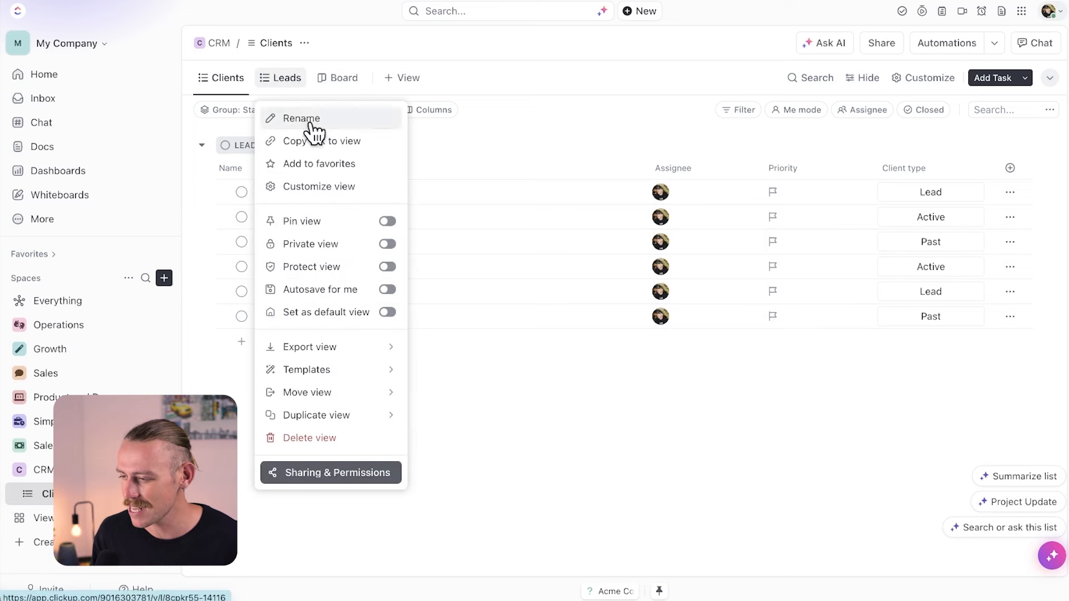
{"action": "mouse_move", "coordinate": [349, 419]}
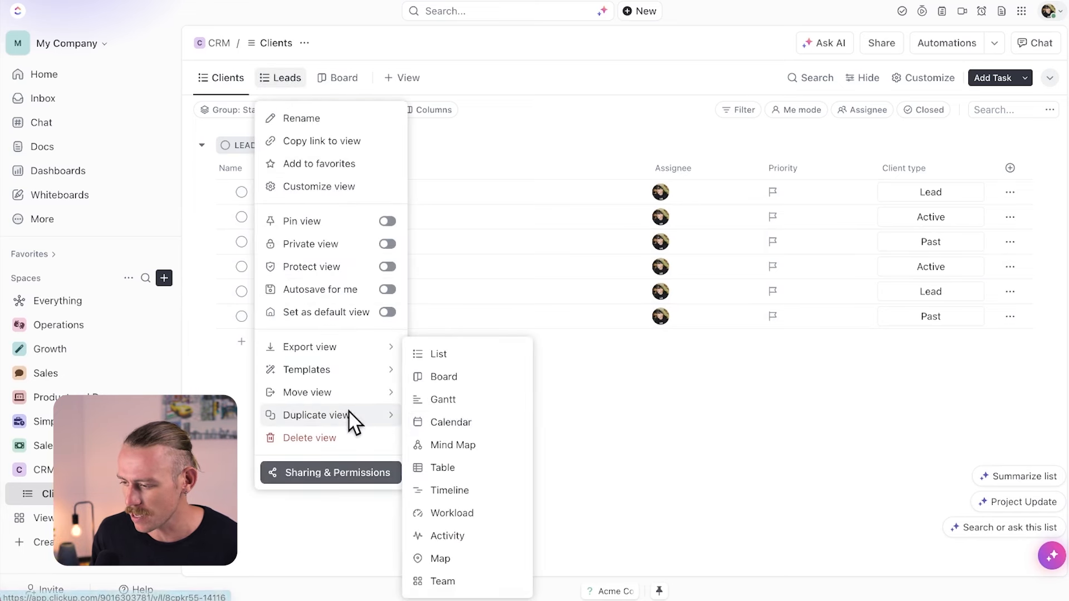
{"action": "left_click", "coordinate": [479, 363]}
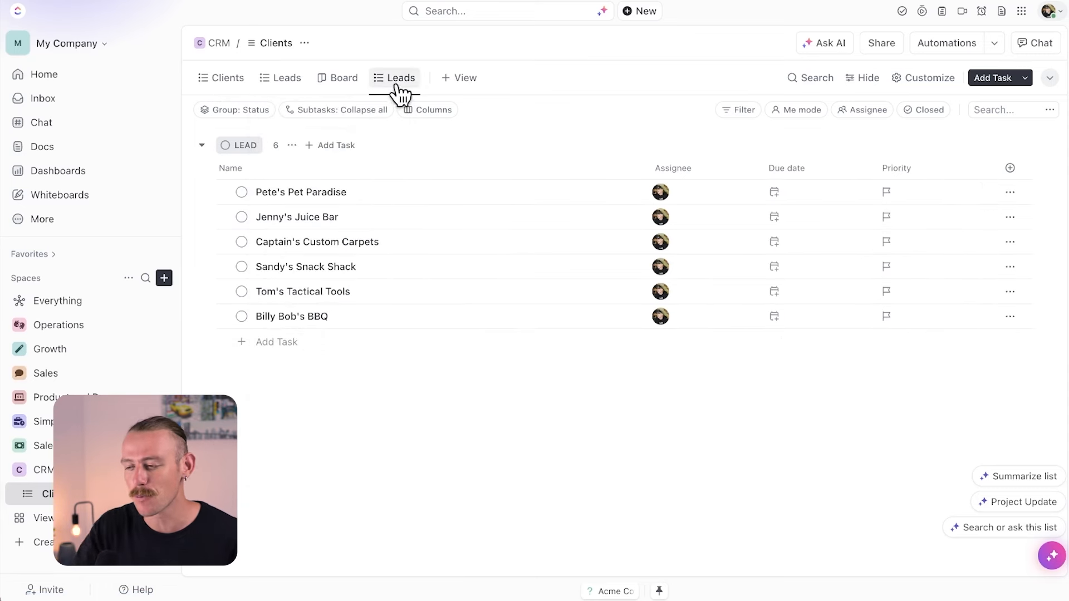
- Rename the duplicated Leads view as Active
{"action": "left_click", "coordinate": [397, 89]}
{"action": "left_click", "coordinate": [397, 90]}
{"action": "left_click", "coordinate": [400, 86]}
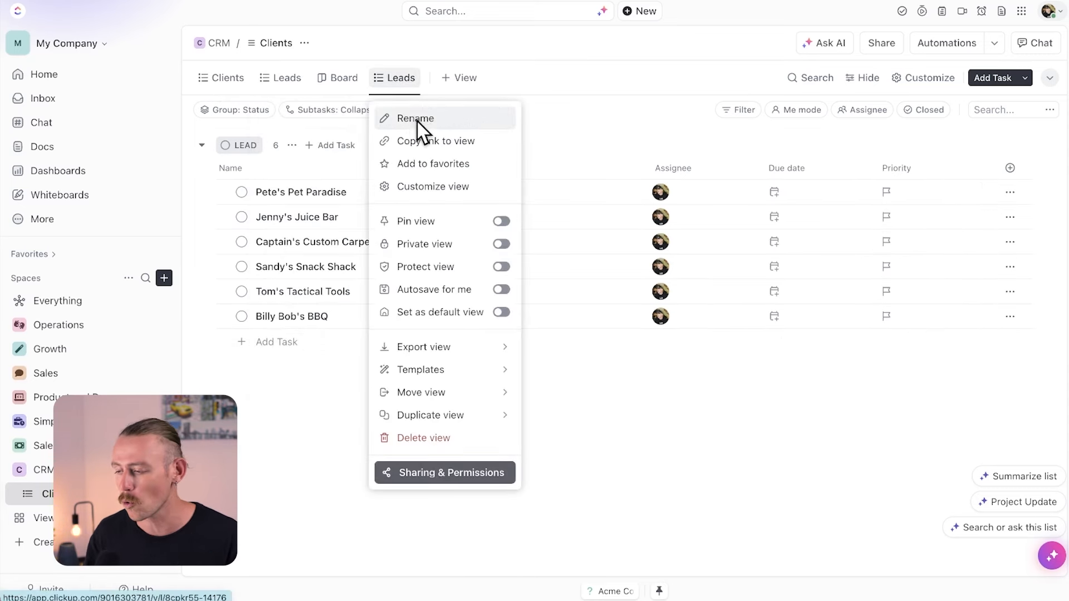
{"action": "left_click", "coordinate": [417, 119]}
{"action": "key", "text": "ctrl+a"}
{"action": "type", "text": "a"}
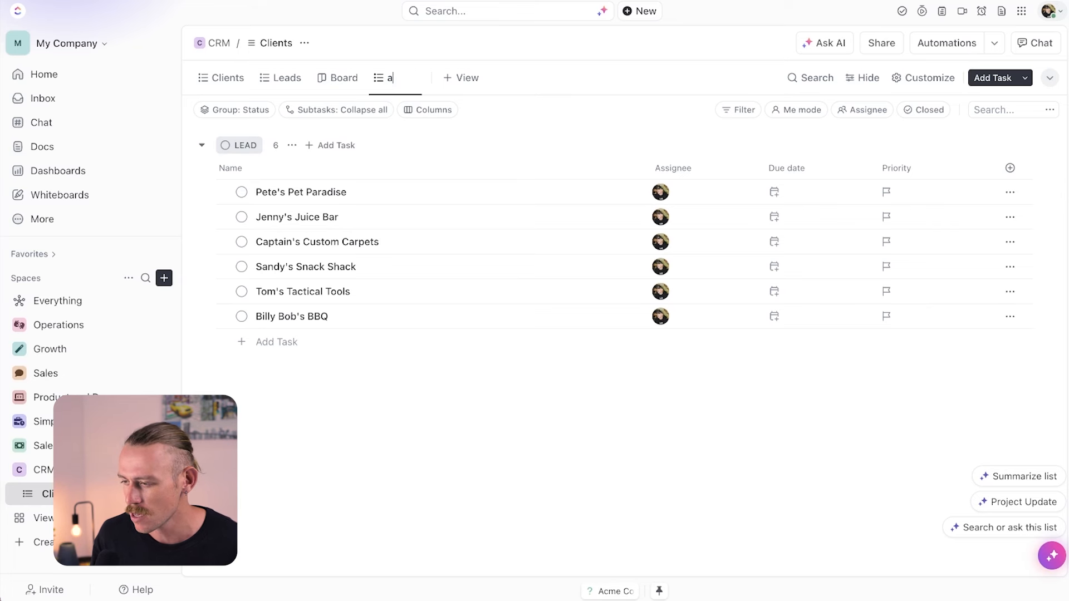
{"action": "key", "text": "ctrl+a"}
{"action": "type", "text": "A"}
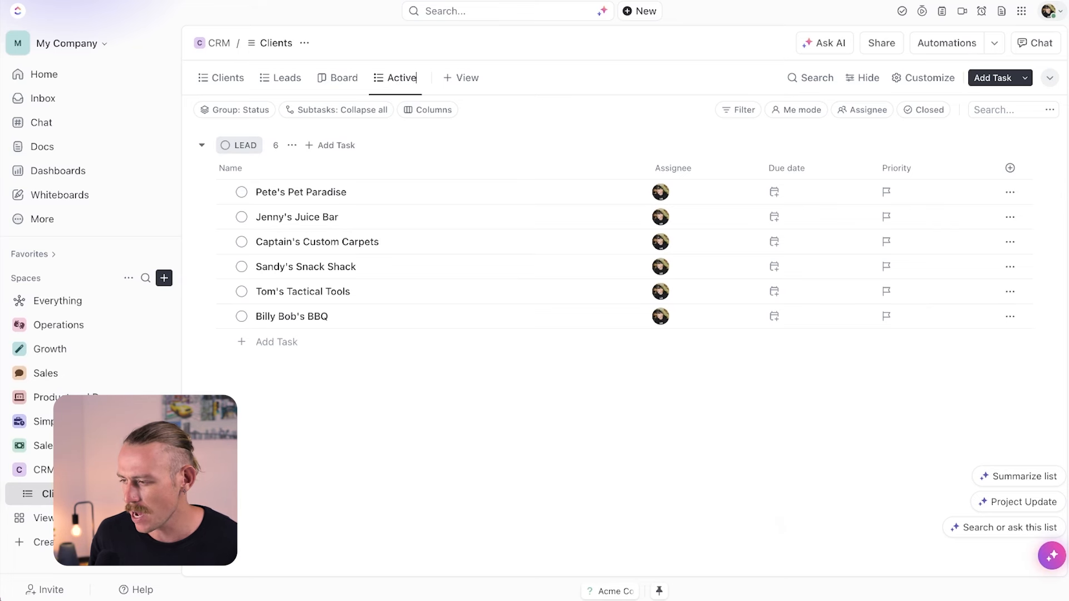
{"action": "key", "text": "Return"}
{"action": "key", "text": "Return"}
- Filter the Active view to Client type is Active with autosave on, and move the view between Leads and Board
{"action": "left_click", "coordinate": [741, 111]}
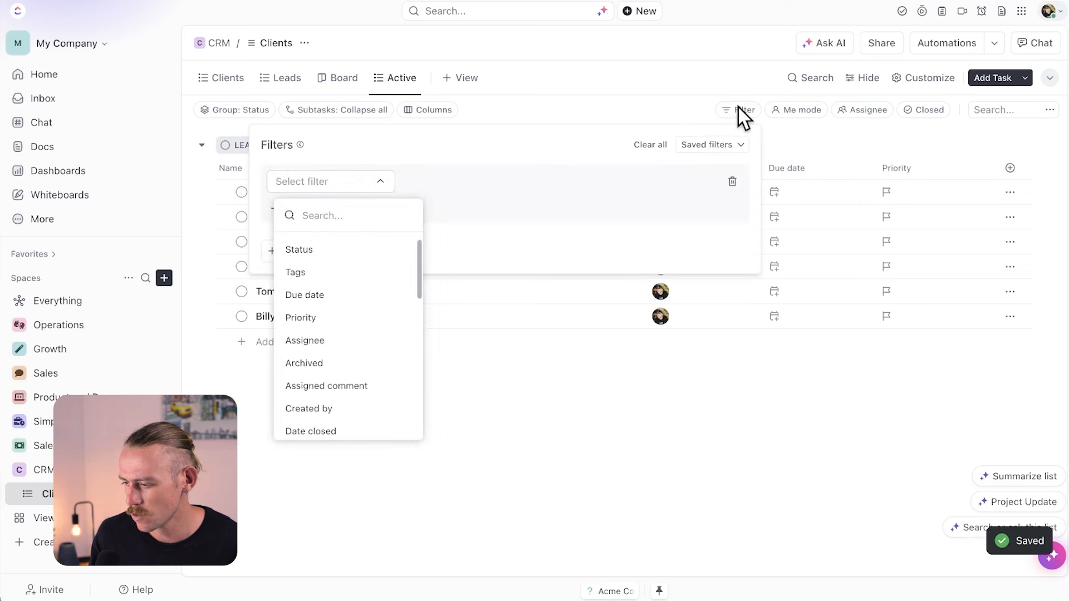
{"action": "type", "text": "client"}
{"action": "left_click", "coordinate": [315, 248]}
{"action": "left_click", "coordinate": [560, 186]}
{"action": "left_click", "coordinate": [569, 285]}
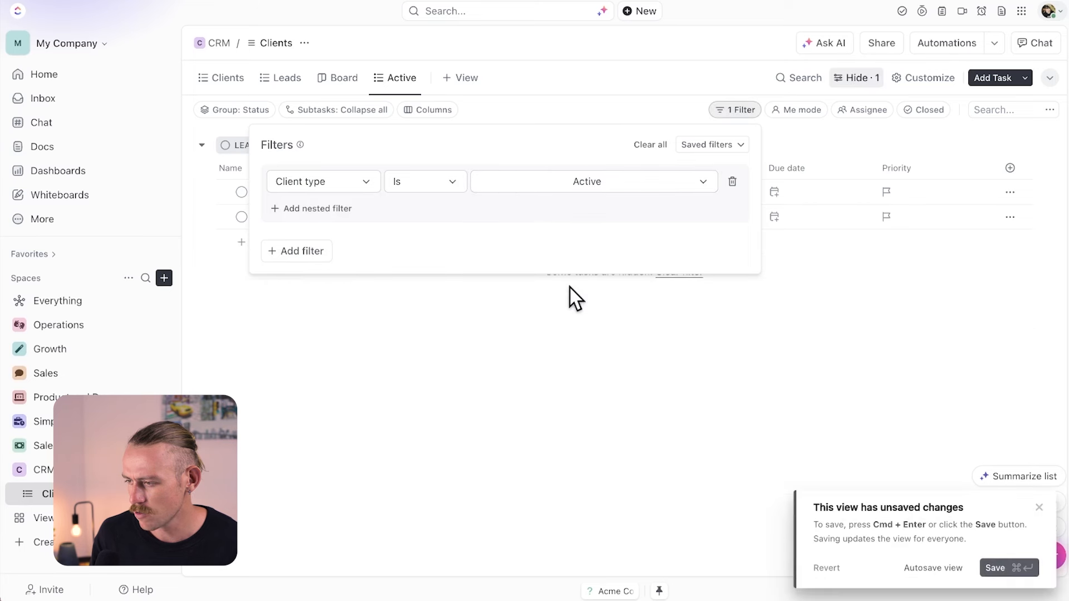
{"action": "left_click", "coordinate": [618, 331]}
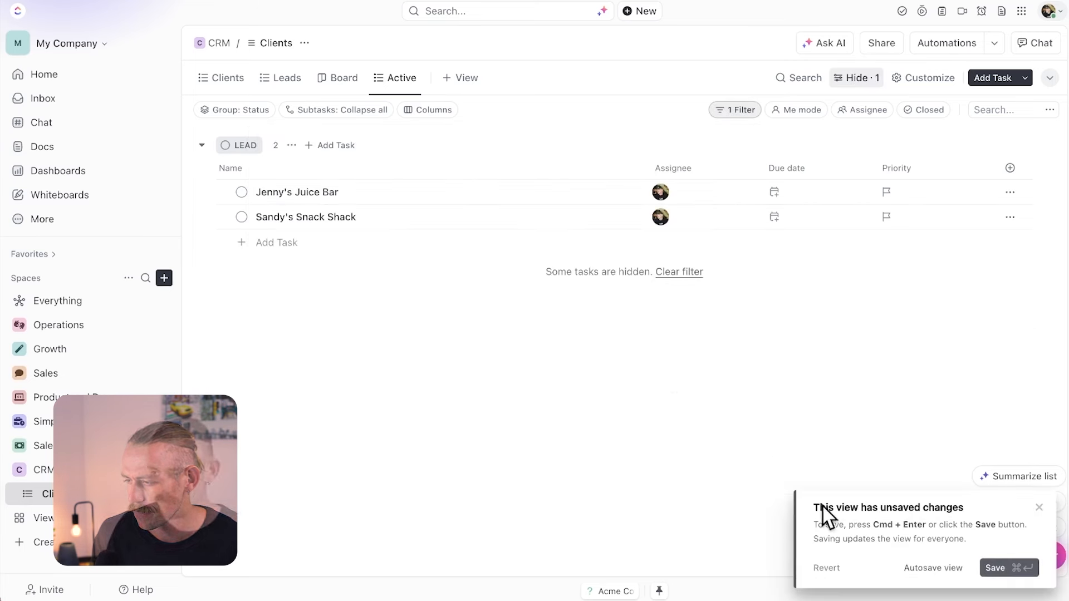
{"action": "left_click", "coordinate": [916, 566]}
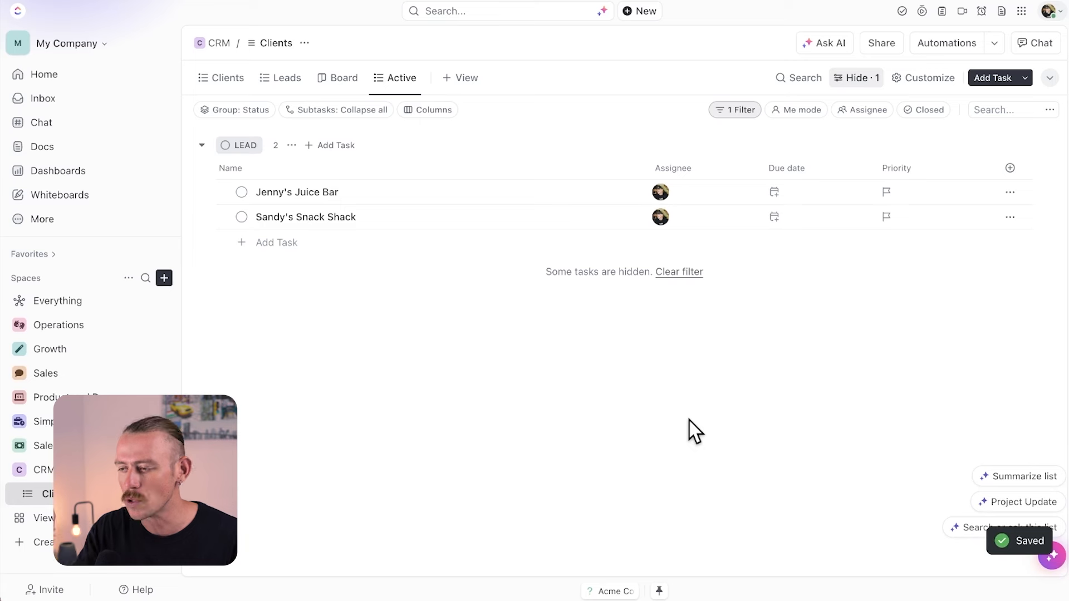
{"action": "left_click_drag", "start_coordinate": [373, 83], "coordinate": [310, 84]}
{"action": "left_click", "coordinate": [280, 86]}
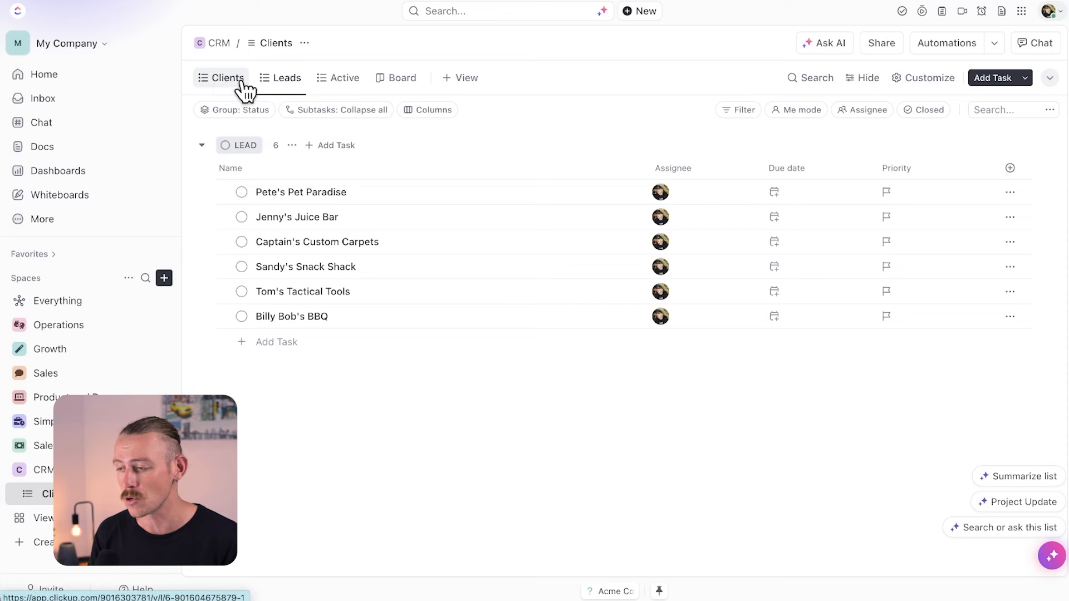
- Add a Table view to the Clients list and name it Client info
{"action": "left_click", "coordinate": [467, 79]}
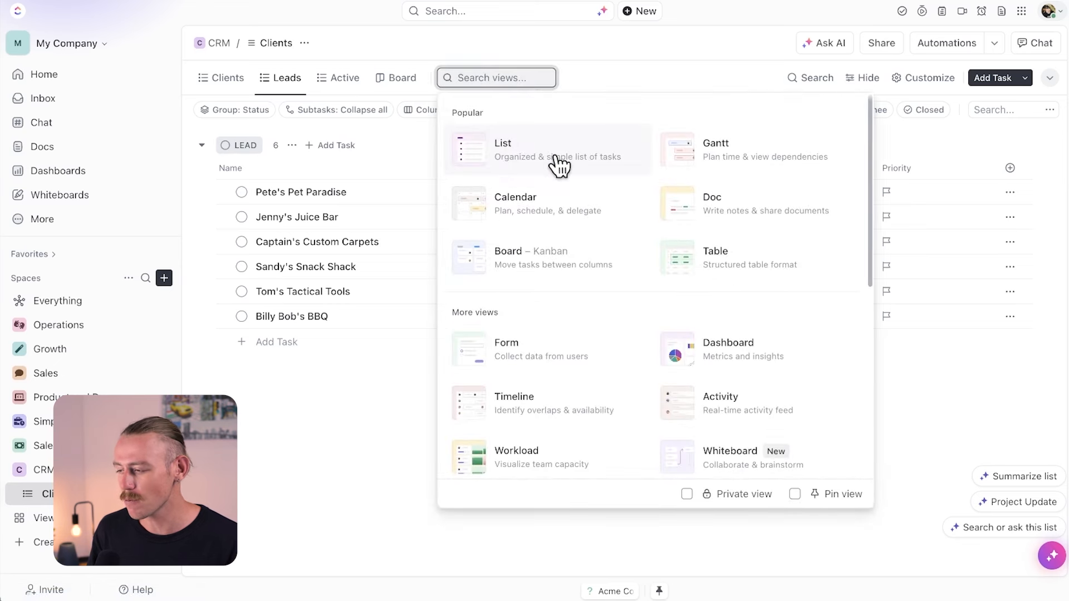
{"action": "left_click", "coordinate": [706, 250]}
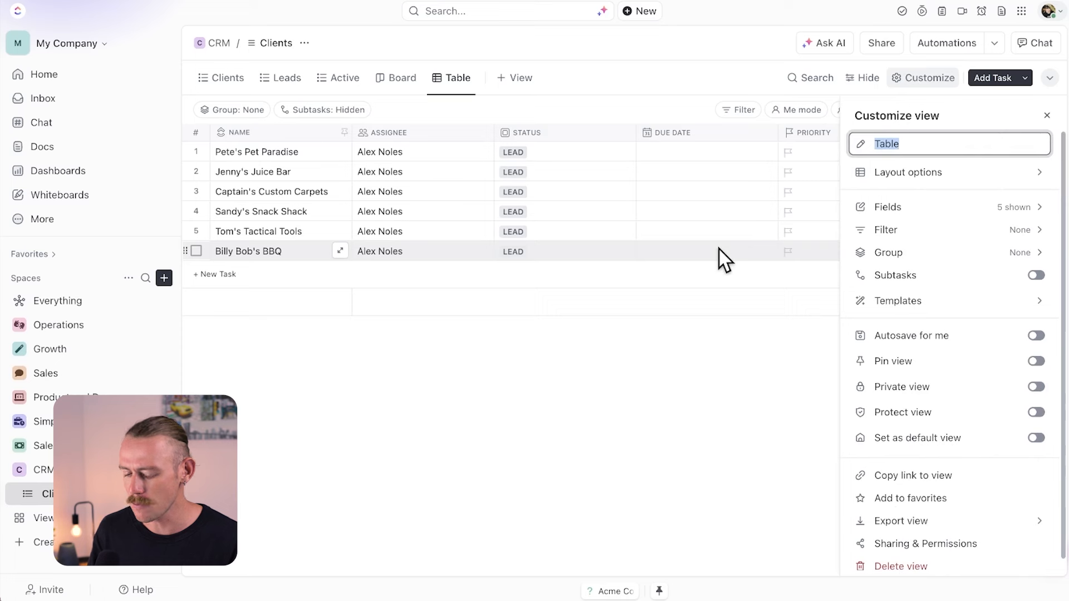
{"action": "type", "text": "Client info"}
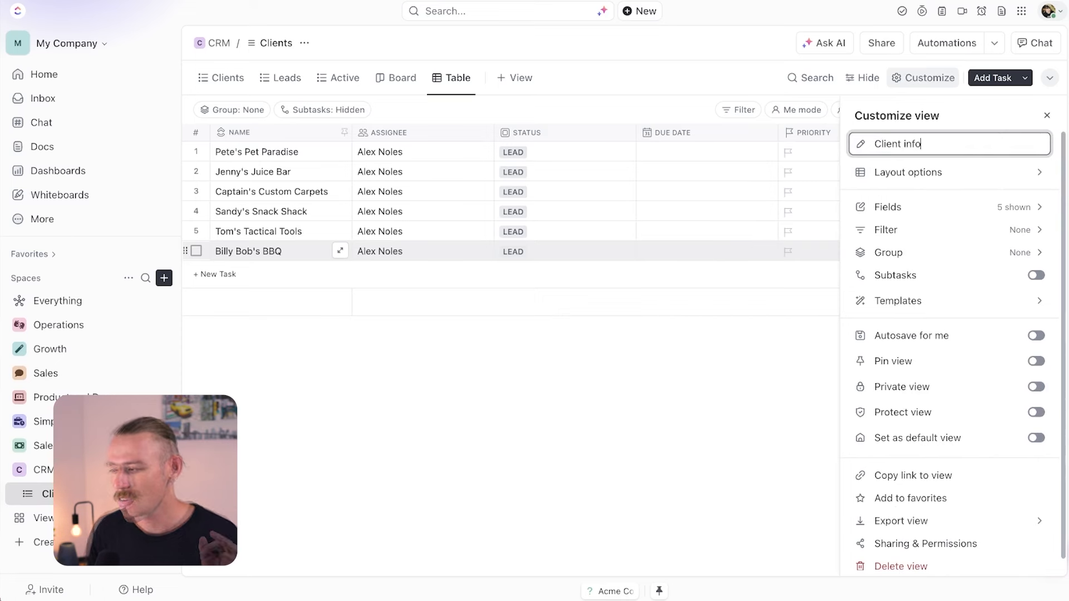
{"action": "key", "text": "Return"}
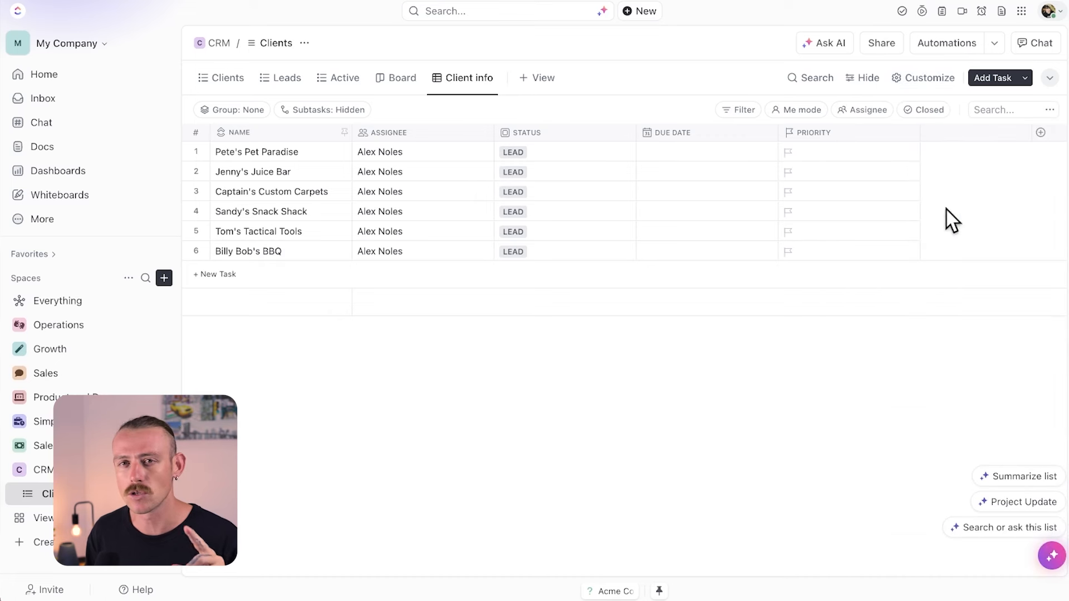
- Show the location's existing Opportunity field in the Client info table and set it to $15,000 for Pete's Pet Paradise
{"action": "left_click", "coordinate": [1051, 144]}
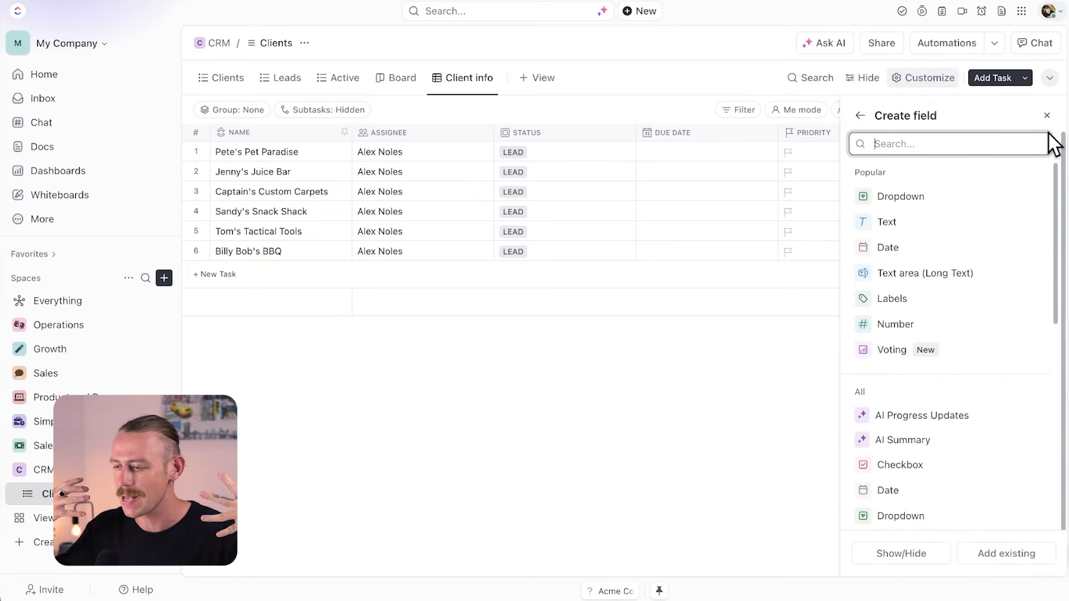
{"action": "type", "text": "Opport"}
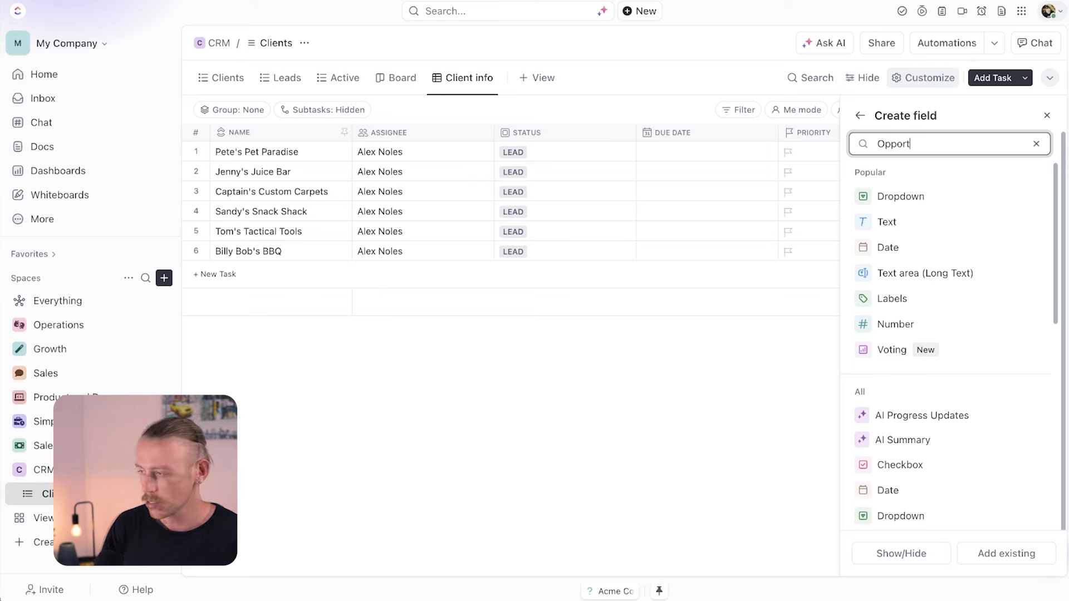
{"action": "type", "text": "un"}
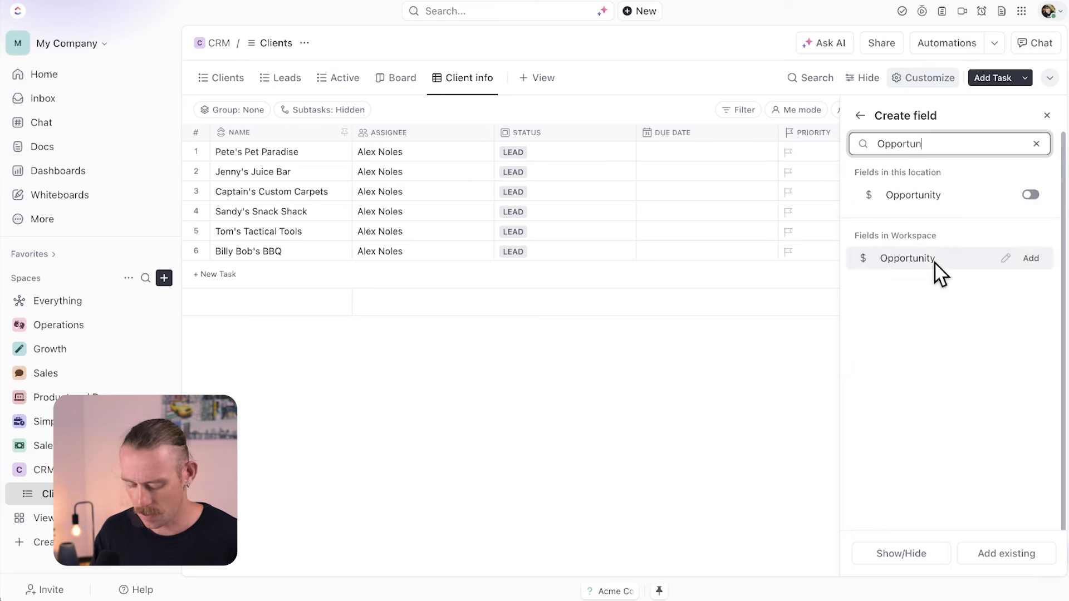
{"action": "left_click", "coordinate": [936, 199]}
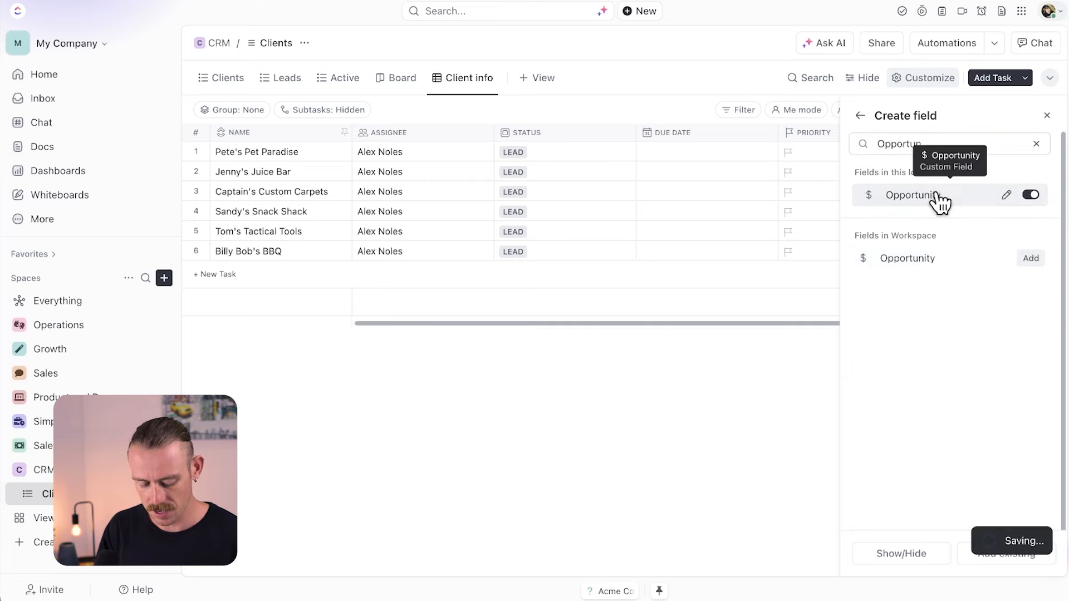
{"action": "left_click", "coordinate": [819, 160]}
{"action": "left_click", "coordinate": [947, 158]}
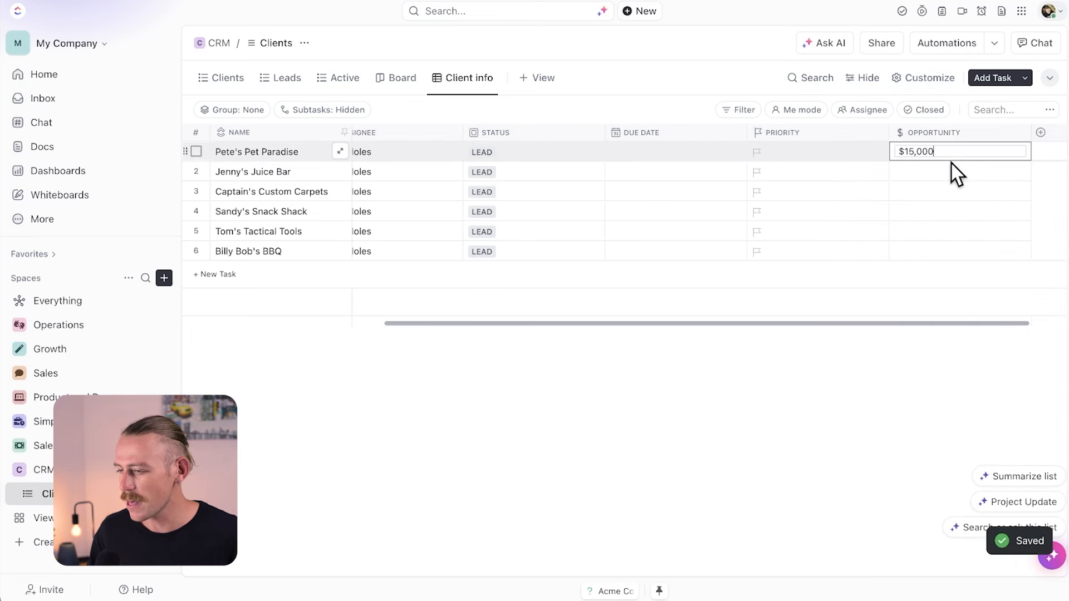
{"action": "left_click", "coordinate": [921, 172]}
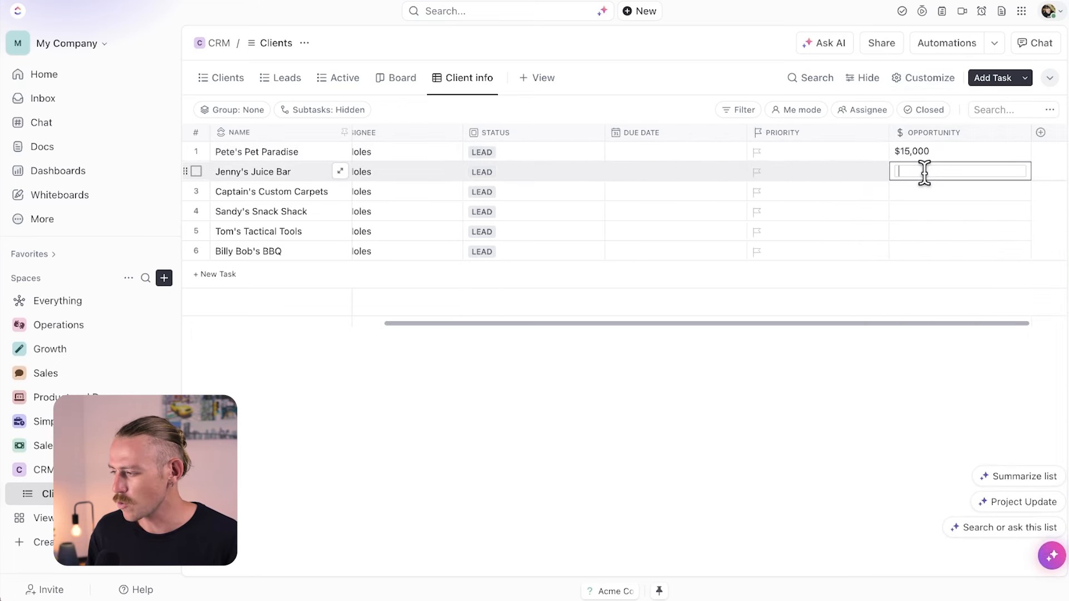
- Create a Dropdown field named Services with the options Marketing and Strategy in the Client info table
{"action": "left_click", "coordinate": [1040, 134]}
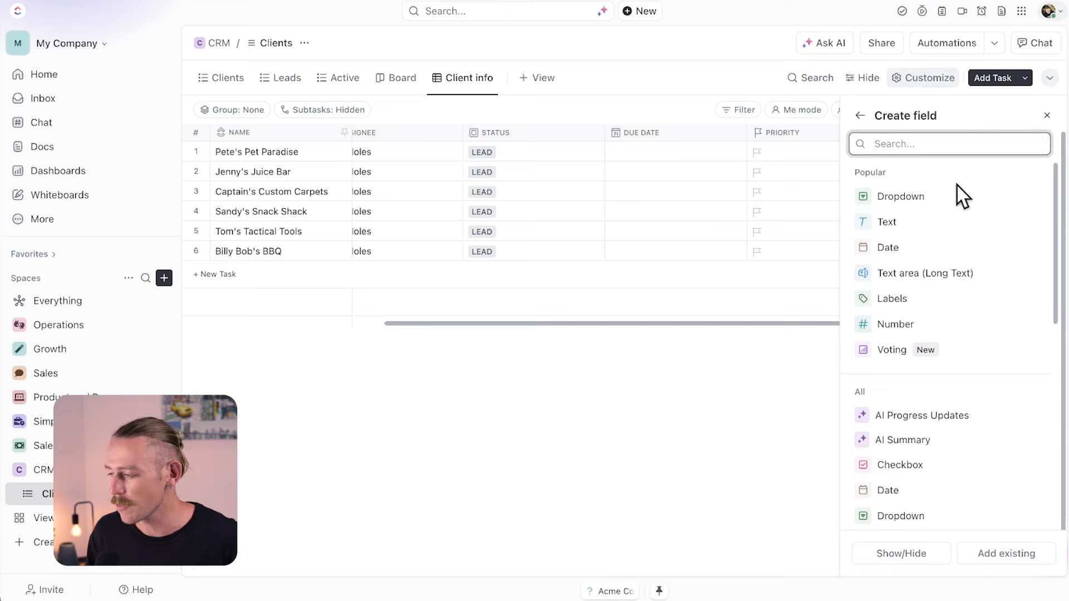
{"action": "left_click", "coordinate": [946, 197]}
{"action": "type", "text": "Services"}
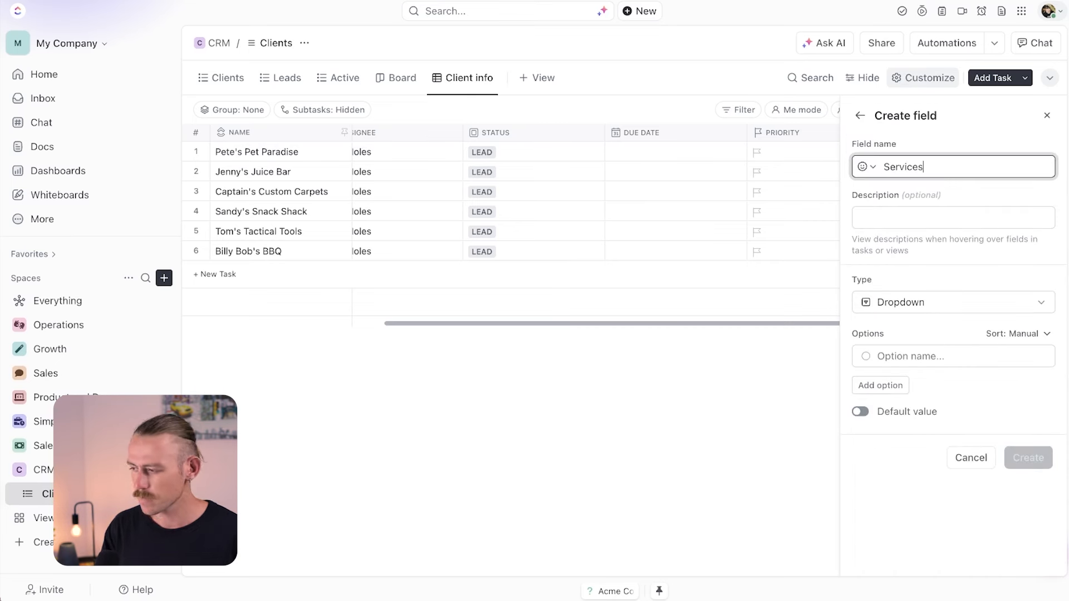
{"action": "left_click", "coordinate": [931, 357]}
{"action": "type", "text": "Marketing"}
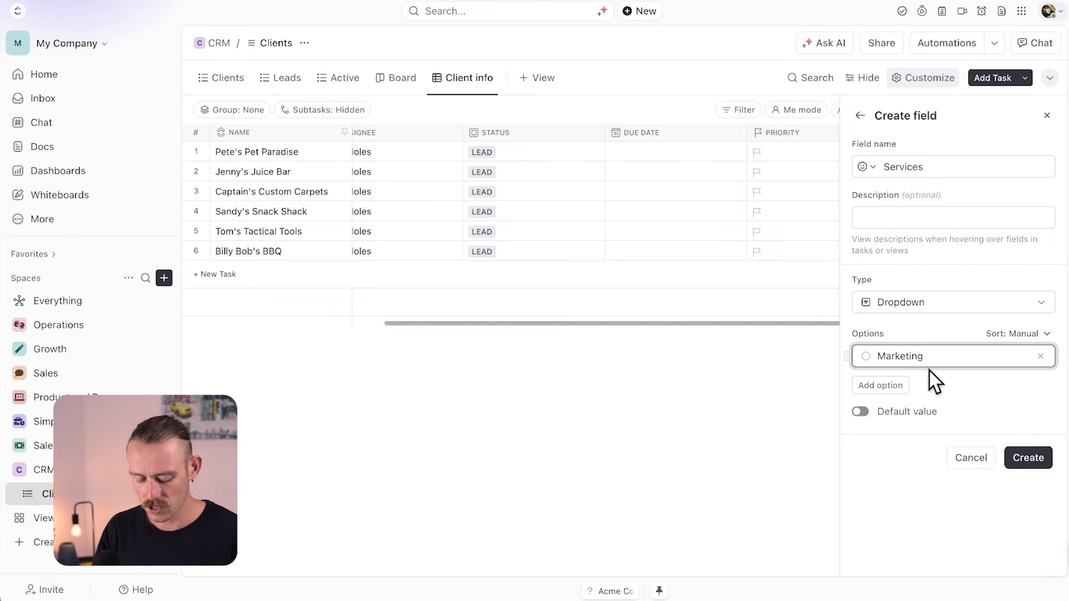
{"action": "left_click", "coordinate": [894, 385]}
{"action": "type", "text": "Strategy"}
{"action": "left_click", "coordinate": [1027, 489]}
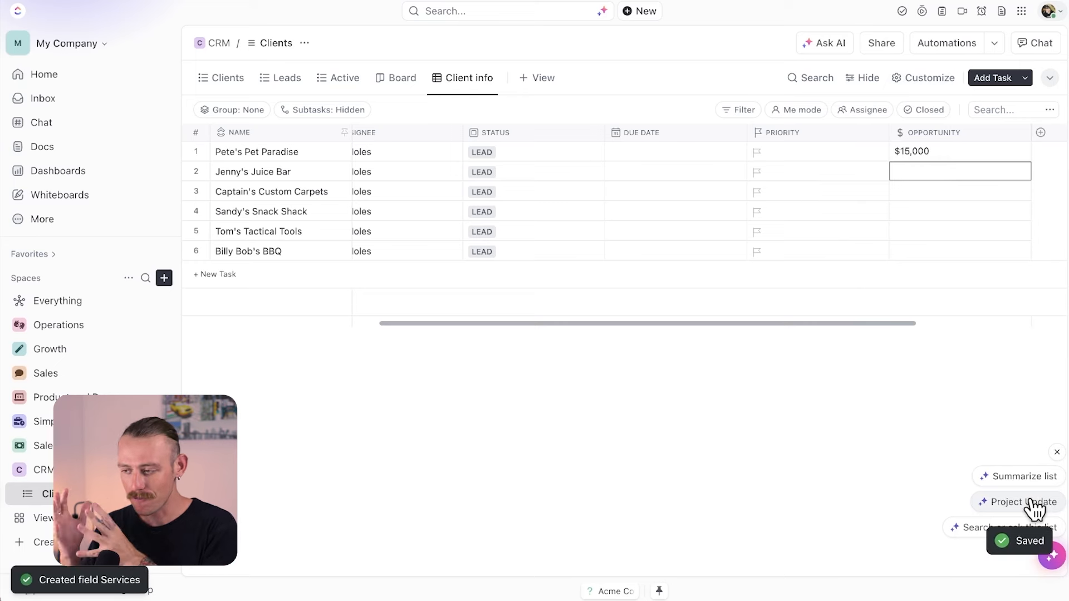
{"action": "scroll", "coordinate": [759, 224], "scroll_direction": "left", "scroll_amount": 1}
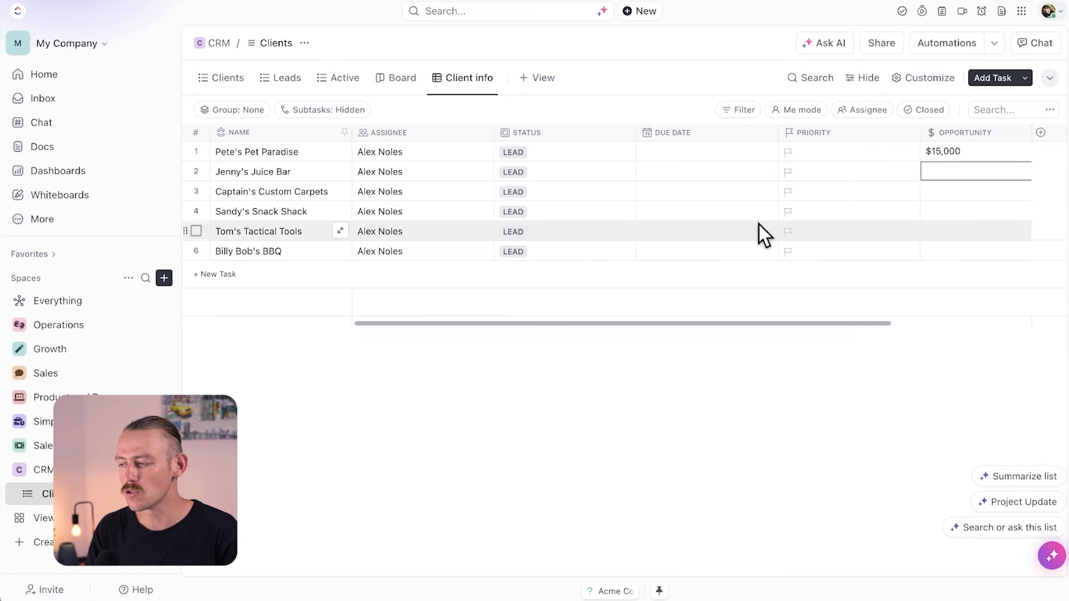
{"action": "scroll", "coordinate": [759, 231], "scroll_direction": "right", "scroll_amount": 5}
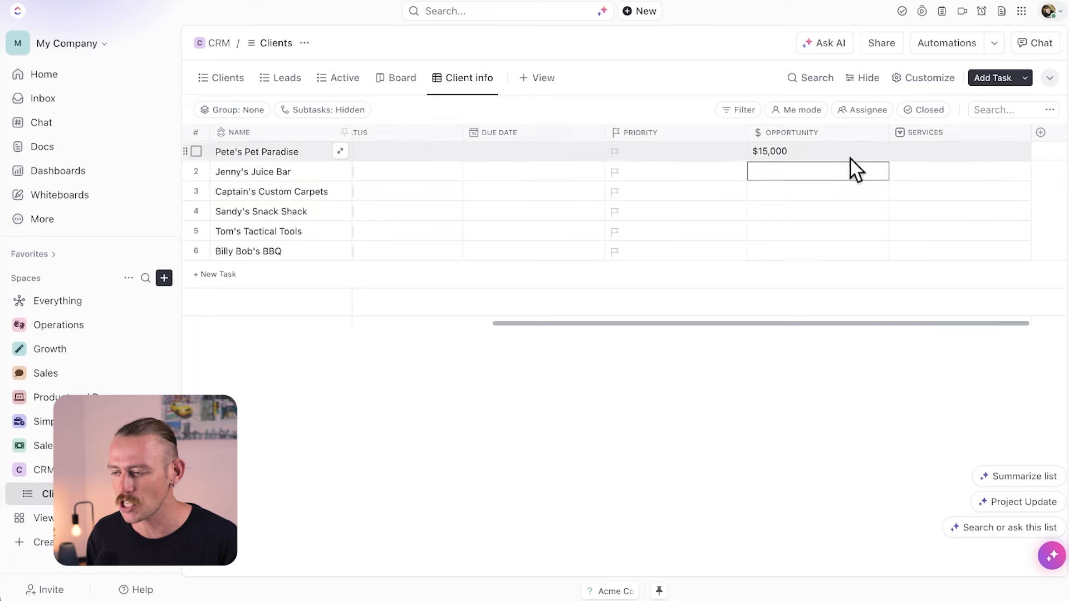
- Check which fields are shown or hidden in the Clients view, including the Opportunity and Services custom fields
{"action": "left_click", "coordinate": [225, 81]}
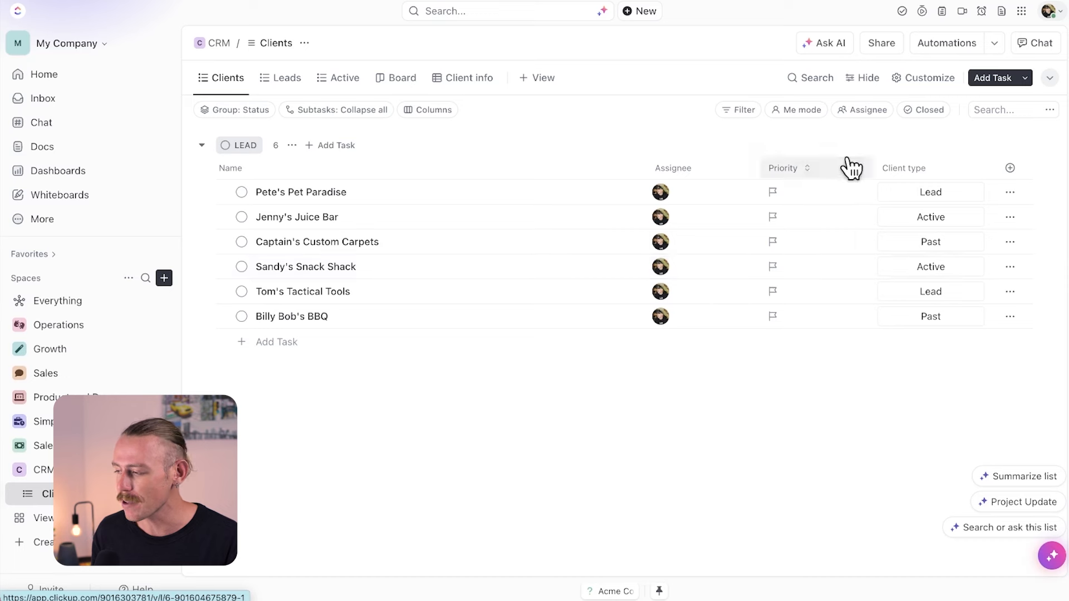
{"action": "left_click", "coordinate": [924, 78]}
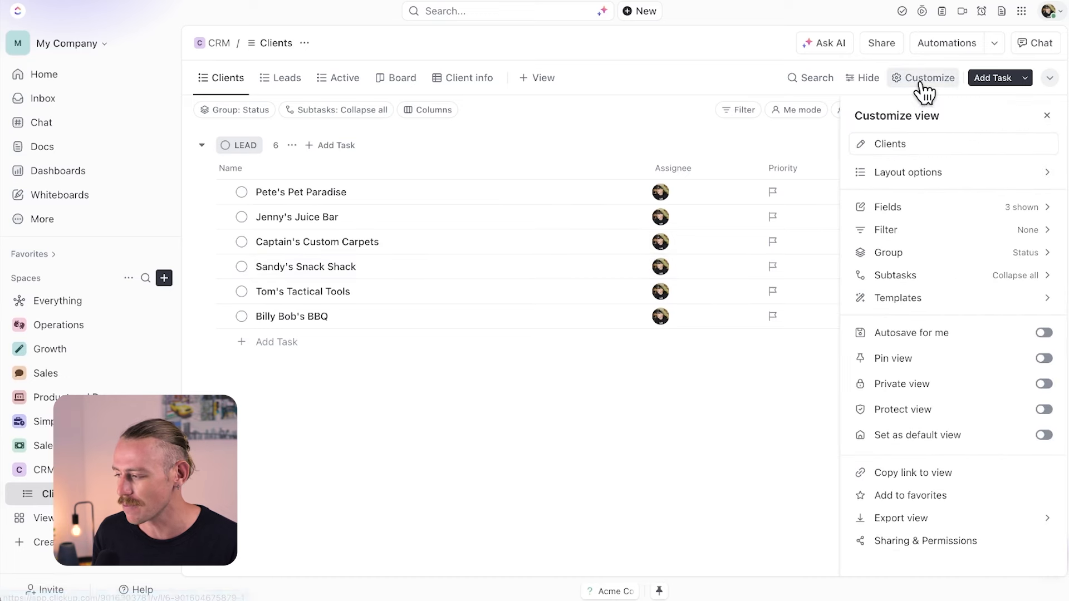
{"action": "left_click", "coordinate": [937, 210]}
{"action": "scroll", "coordinate": [972, 378], "scroll_direction": "down", "scroll_amount": 5}
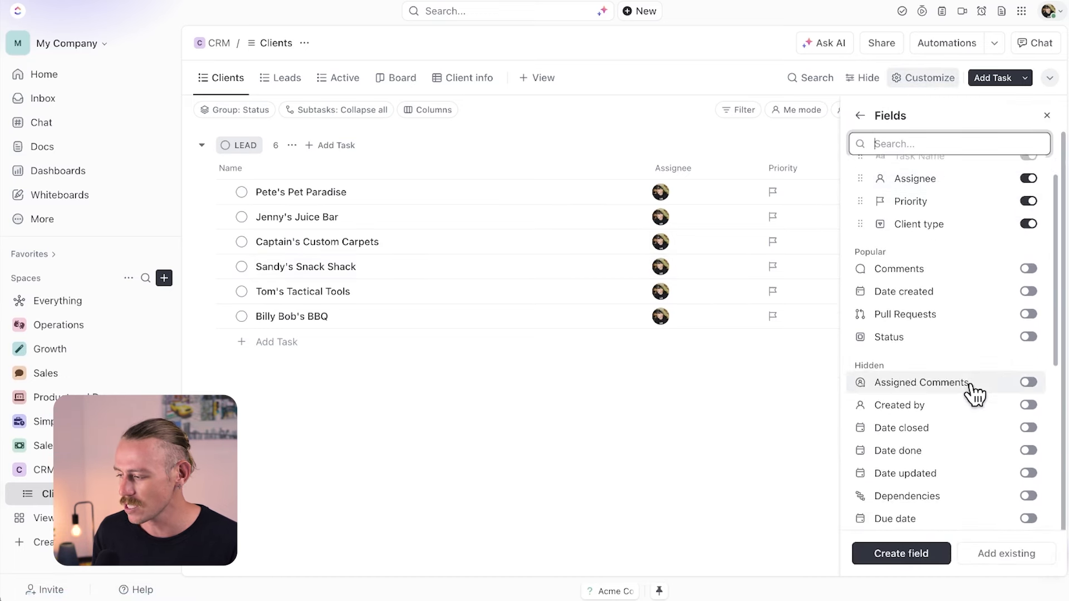
{"action": "scroll", "coordinate": [973, 393], "scroll_direction": "down", "scroll_amount": 1}
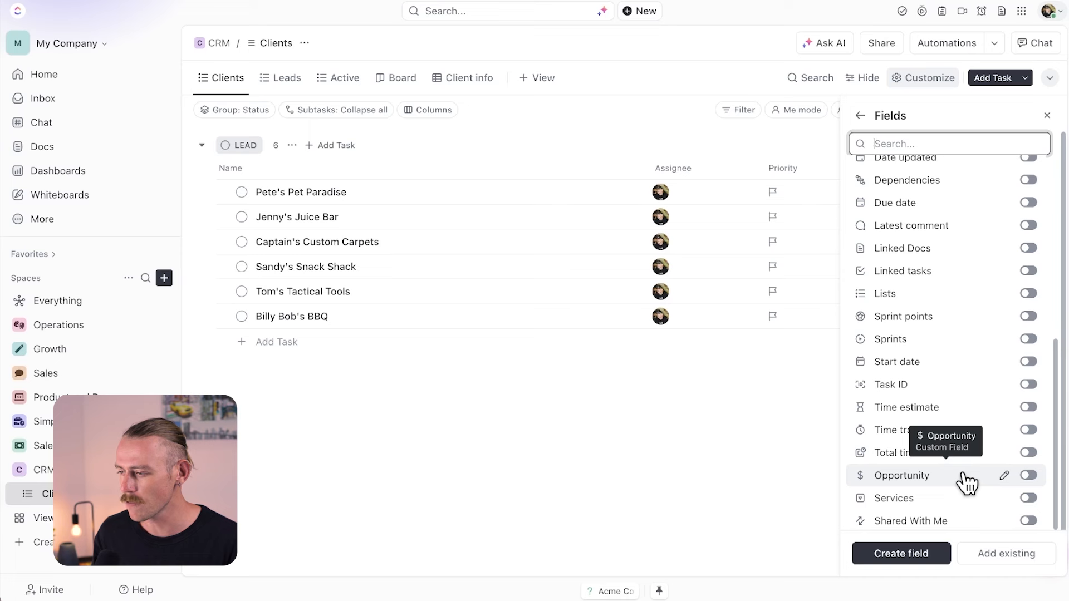
{"action": "scroll", "coordinate": [967, 483], "scroll_direction": "up", "scroll_amount": 6}
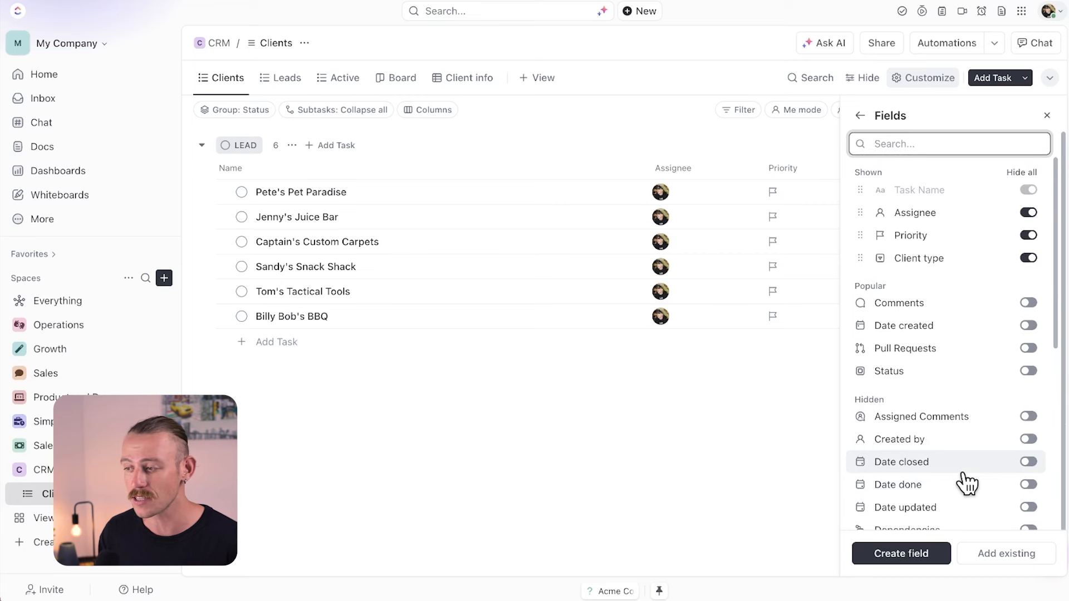
{"action": "left_click", "coordinate": [791, 451]}
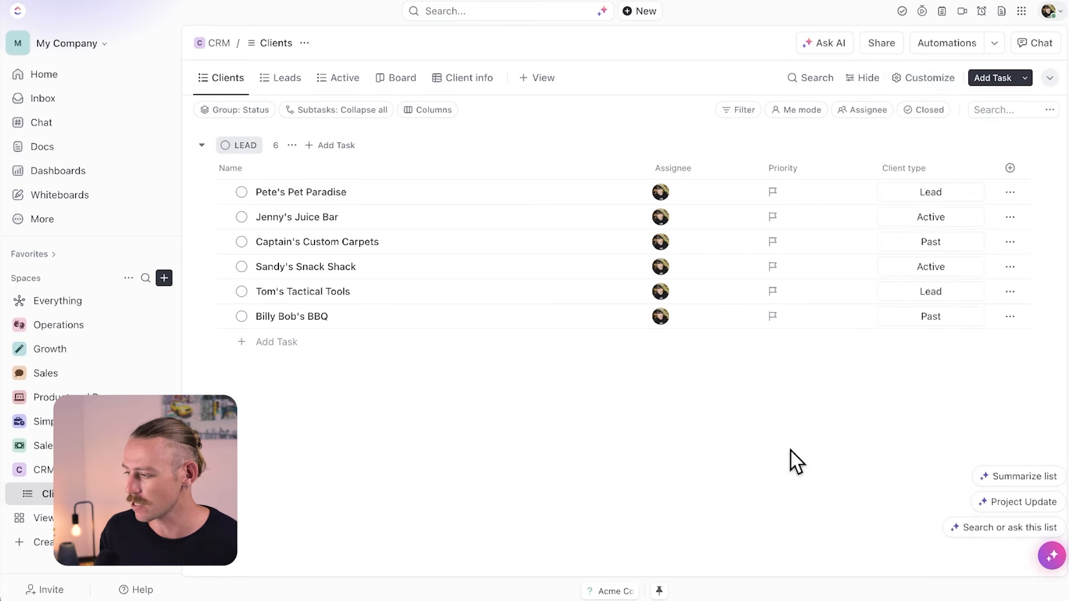
- Start a new Labels field named Risk in the Client info table
{"action": "left_click", "coordinate": [462, 80]}
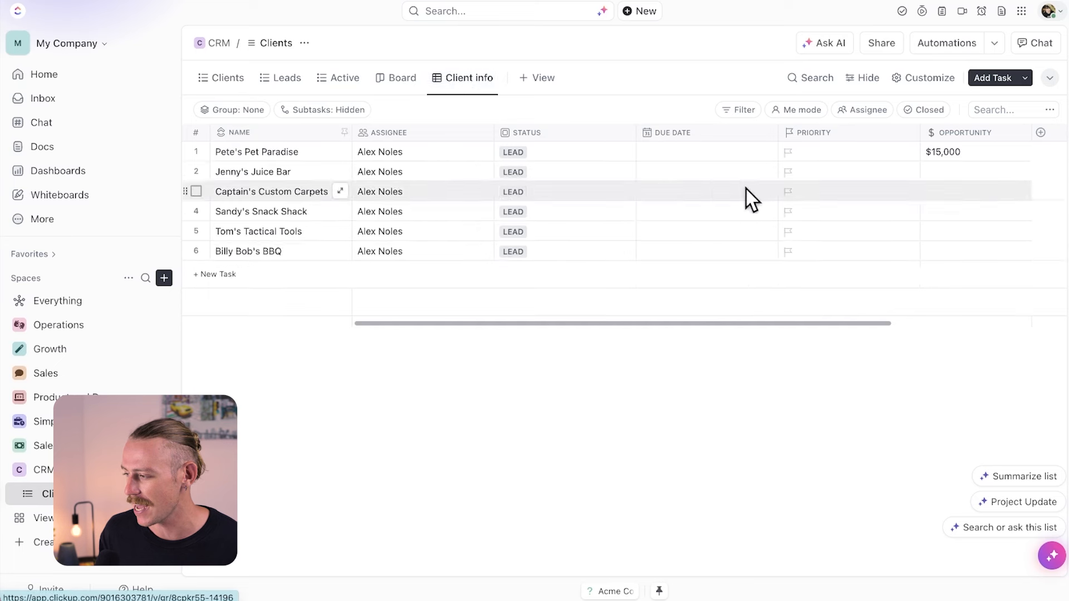
{"action": "left_click", "coordinate": [1042, 134]}
{"action": "type", "text": "label"}
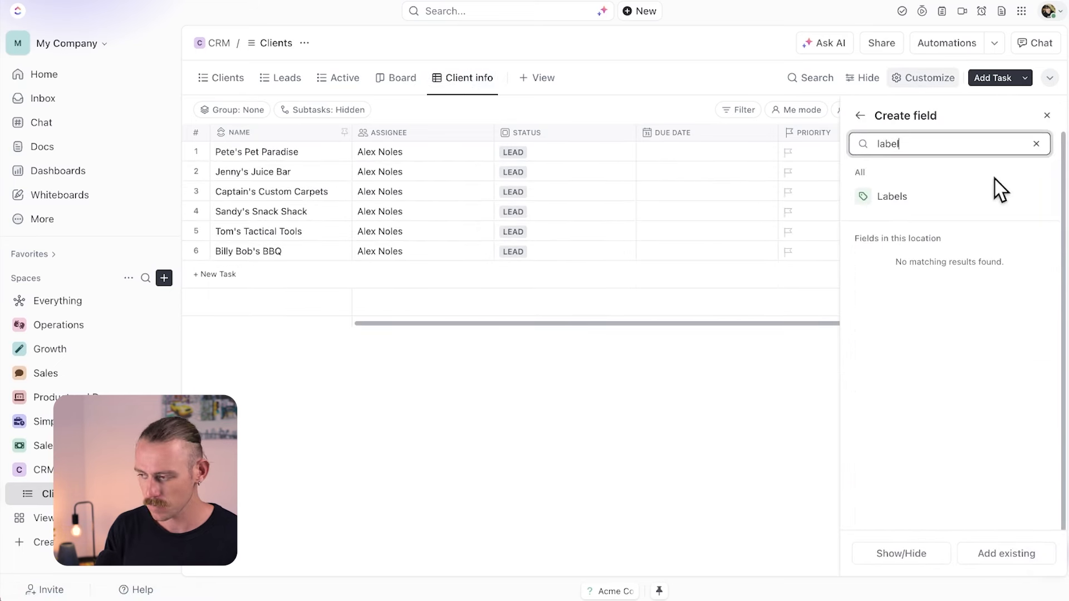
{"action": "left_click", "coordinate": [982, 196]}
{"action": "type", "text": "Risk"}
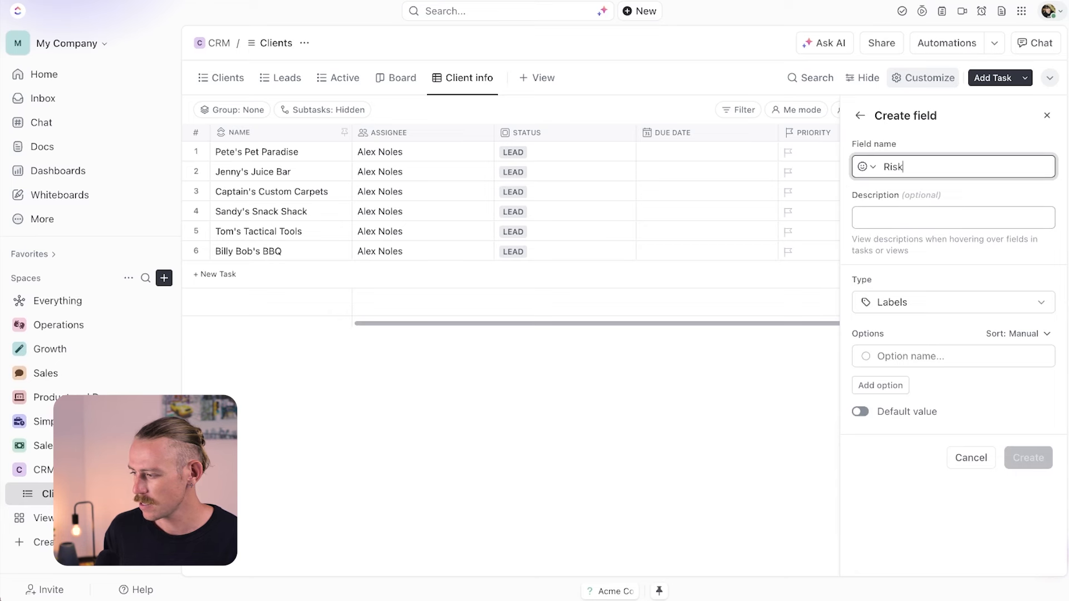
- Give the Risk field the options Low and High and create it
{"action": "left_click", "coordinate": [937, 349]}
{"action": "type", "text": "L"}
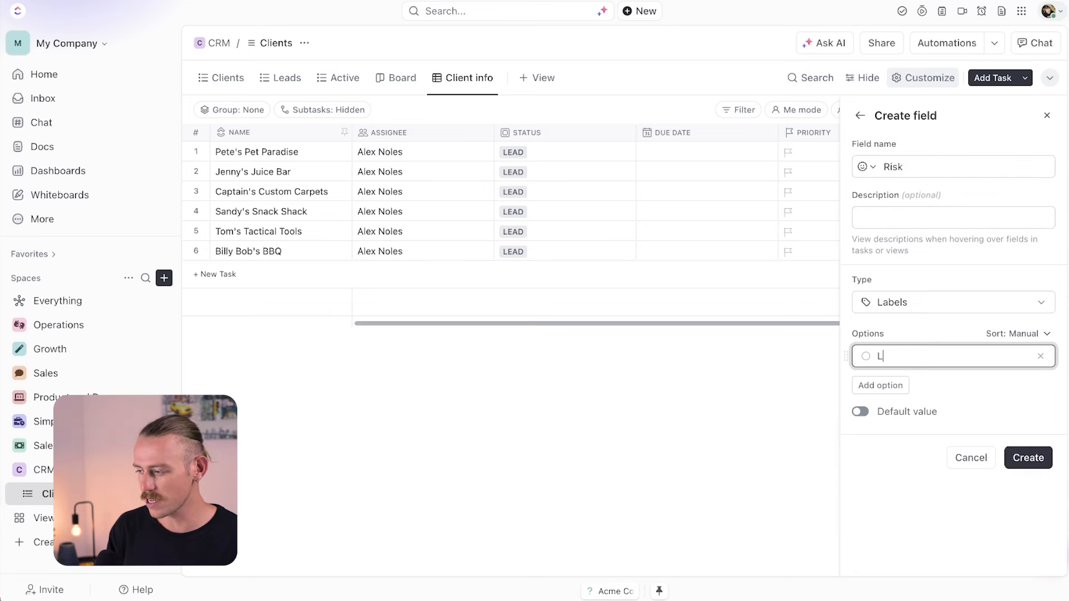
{"action": "type", "text": "ow"}
{"action": "key", "text": "Return"}
{"action": "type", "text": "High"}
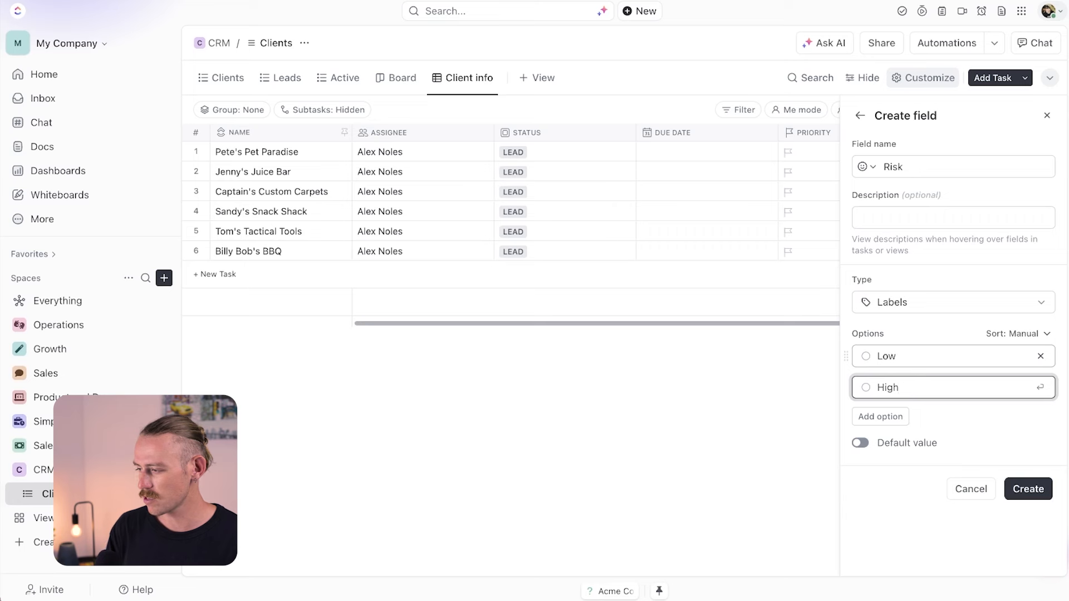
{"action": "key", "text": "Return"}
{"action": "left_click", "coordinate": [1035, 519]}
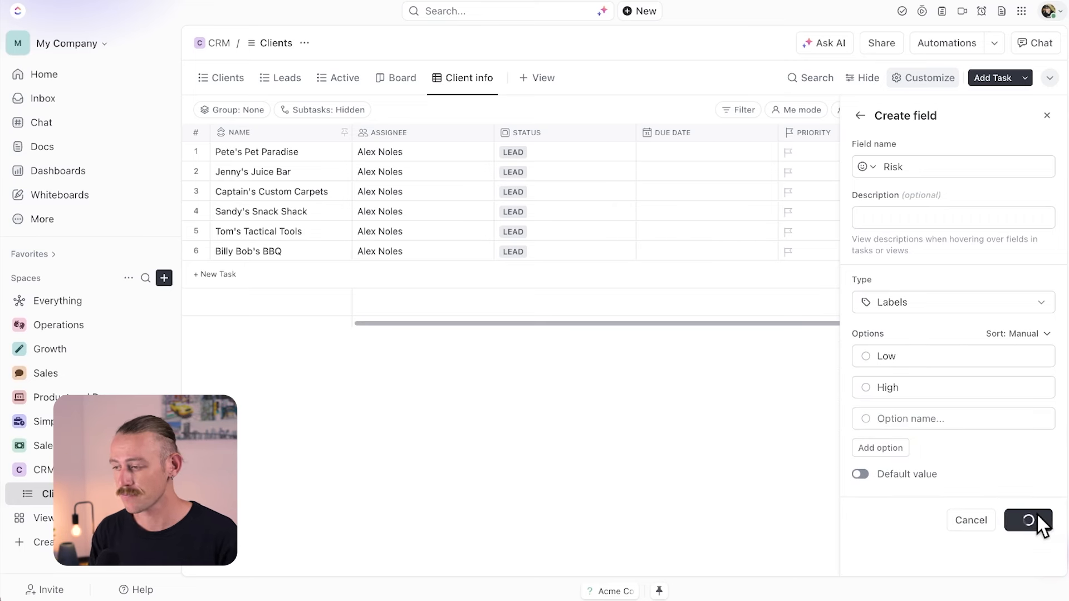
{"action": "scroll", "coordinate": [923, 230], "scroll_direction": "right", "scroll_amount": 5}
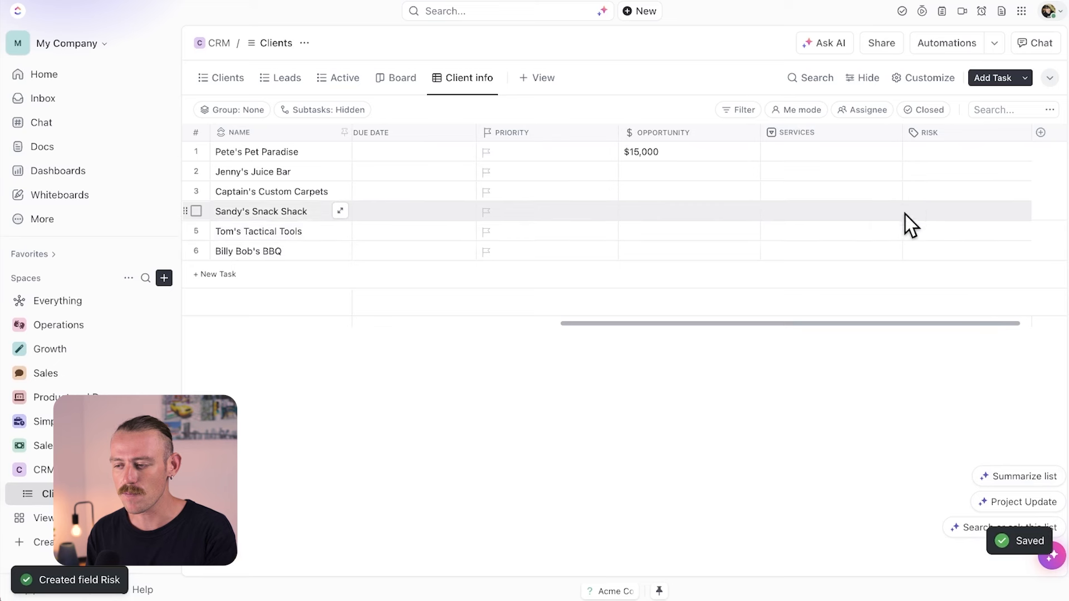
{"action": "left_click", "coordinate": [911, 158]}
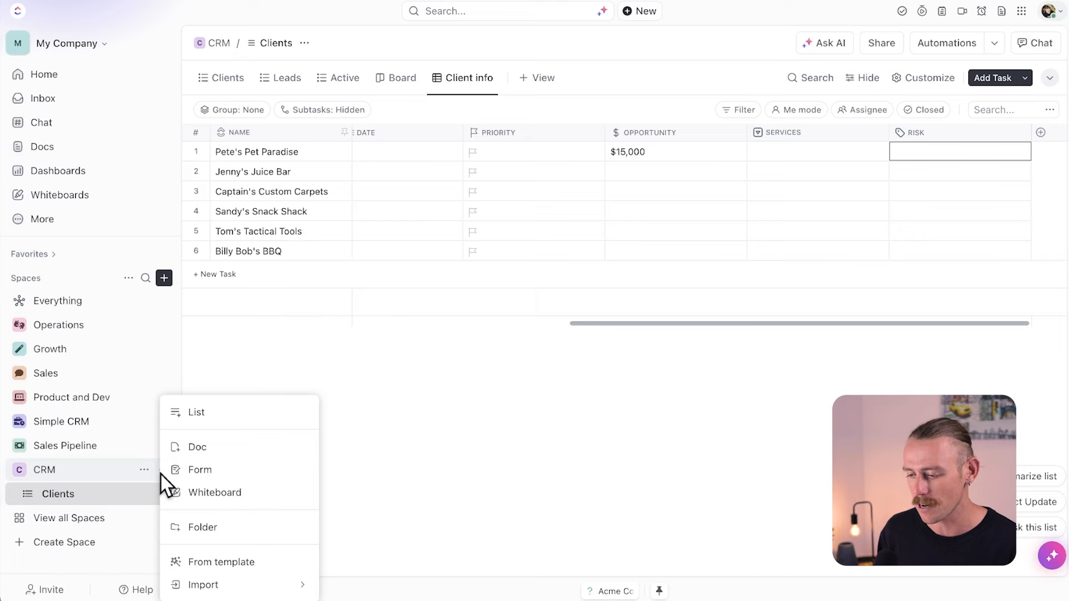
- Create a list named Deals in the CRM space
{"action": "left_click", "coordinate": [218, 417]}
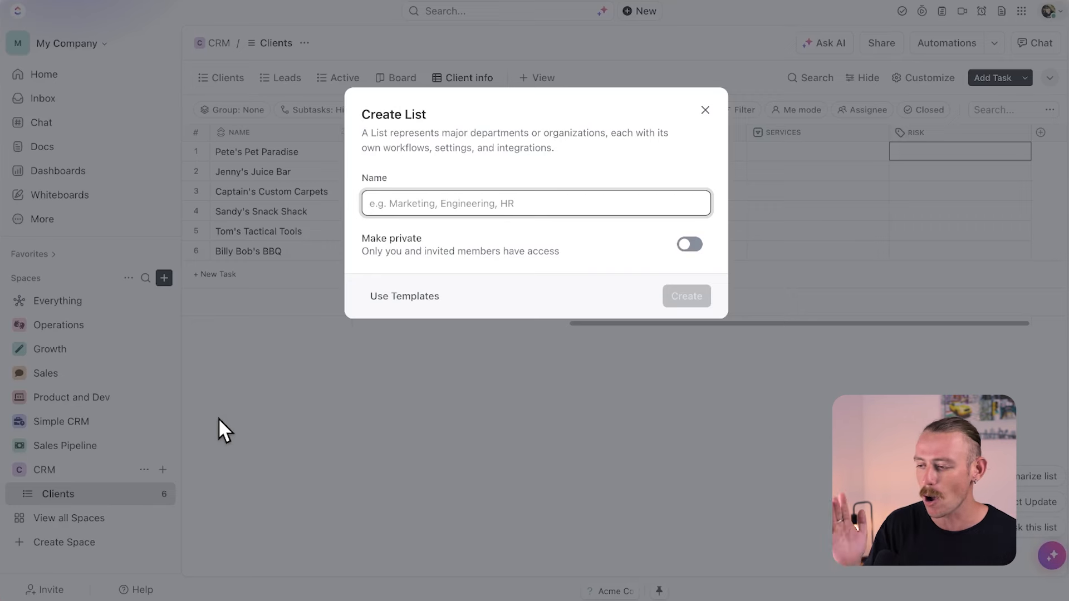
{"action": "type", "text": "Deals"}
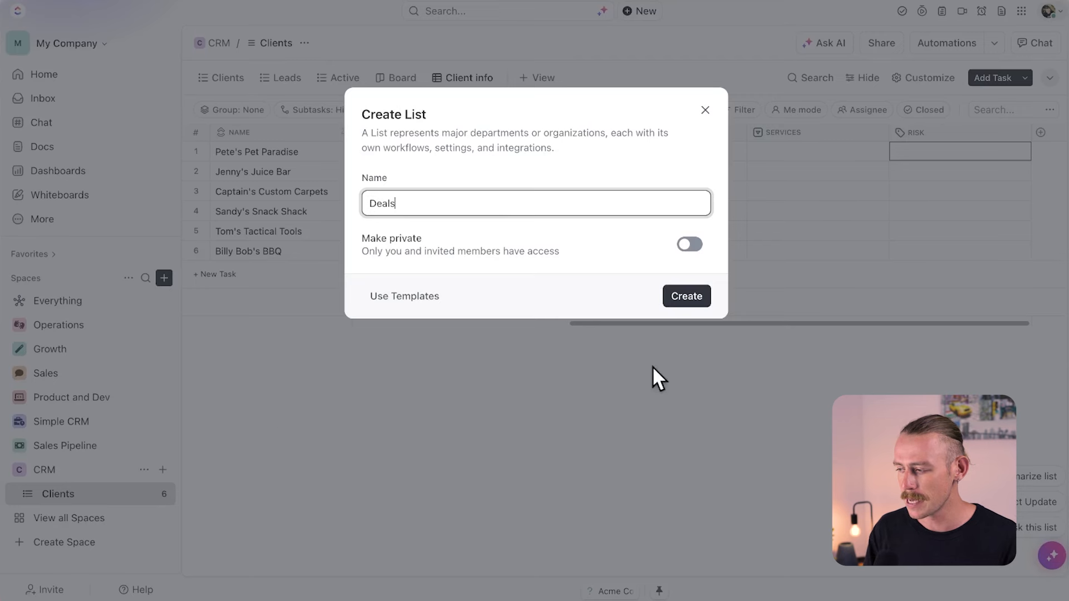
{"action": "left_click", "coordinate": [706, 297]}
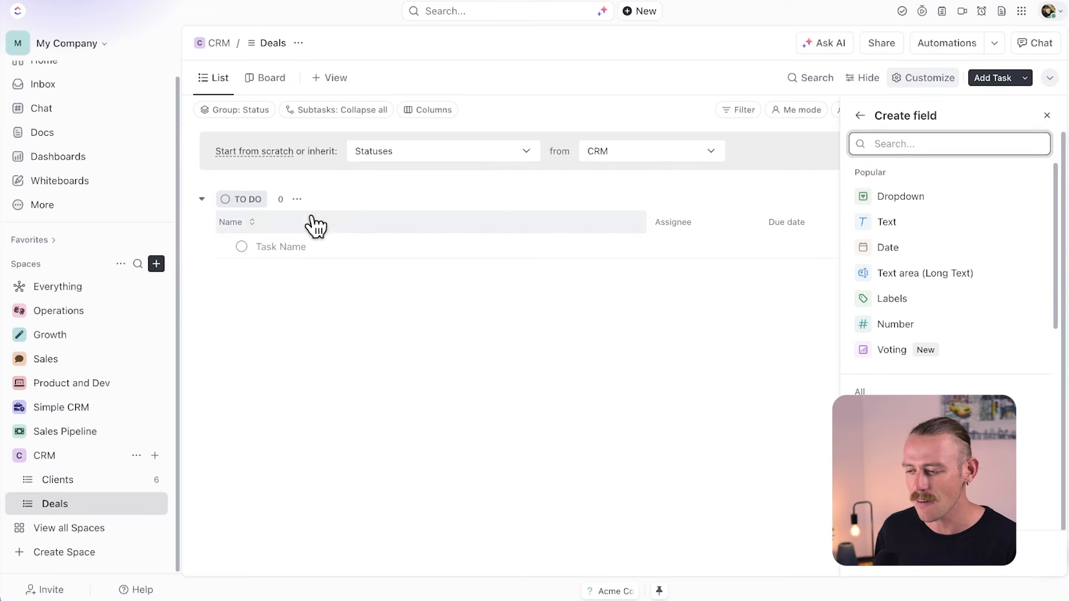
- Switch the Deals list to custom statuses, rename TO DO as WARM and IN PROGRESS as ONBOARDING, and apply the changes
{"action": "left_click", "coordinate": [298, 204]}
{"action": "left_click", "coordinate": [298, 204]}
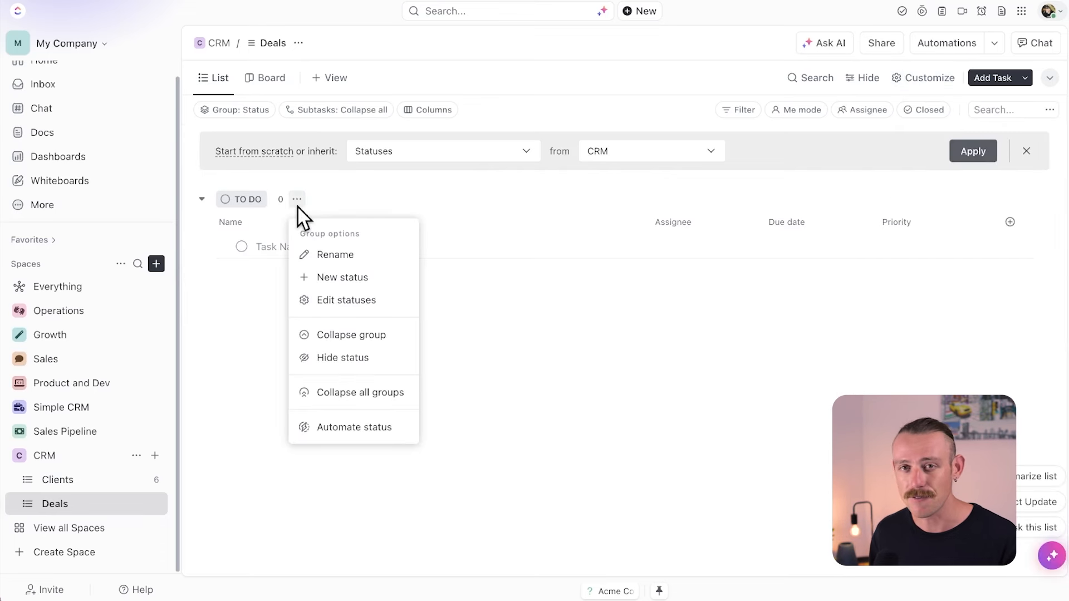
{"action": "left_click", "coordinate": [361, 300]}
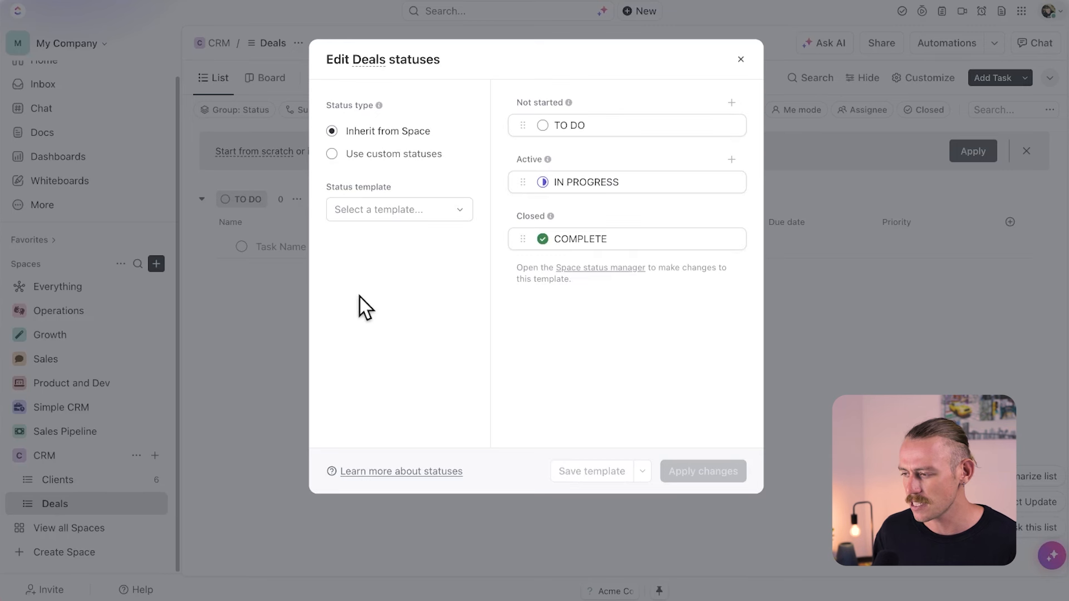
{"action": "left_click", "coordinate": [419, 157]}
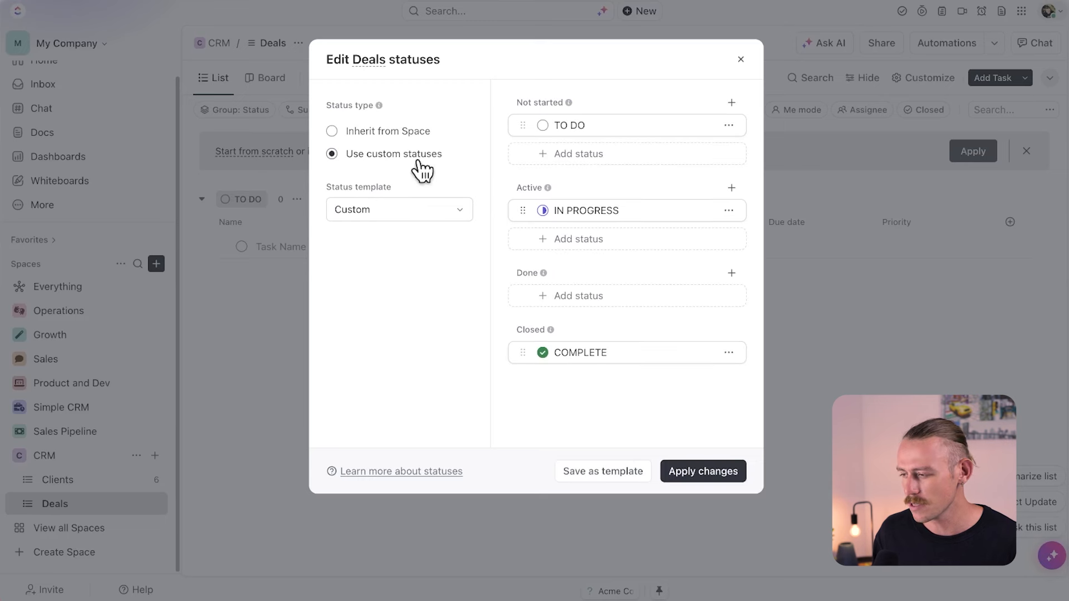
{"action": "left_click", "coordinate": [607, 125]}
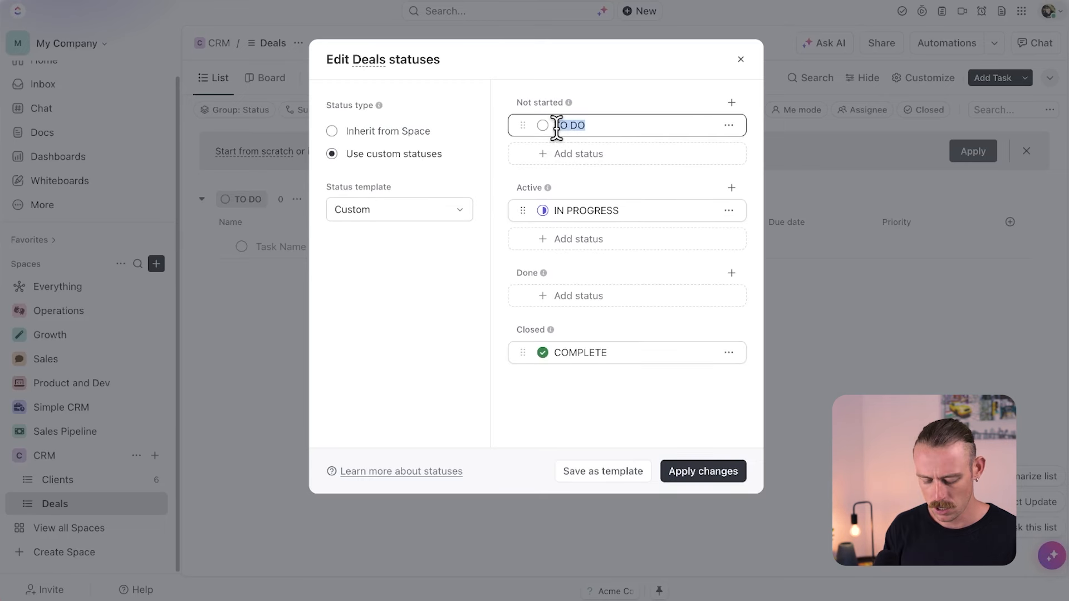
{"action": "type", "text": "WARM"}
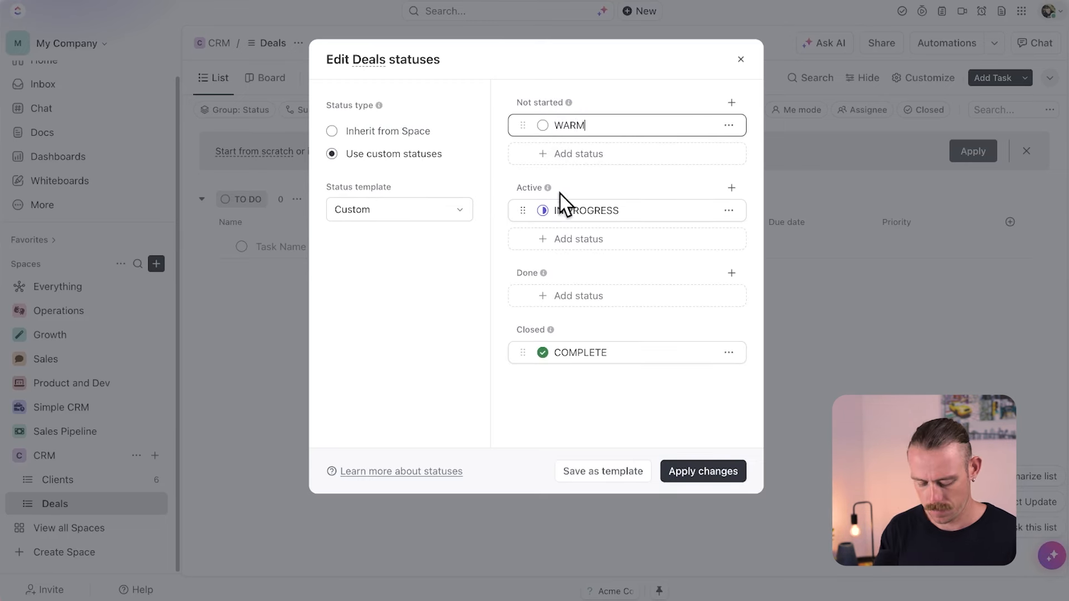
{"action": "left_click", "coordinate": [551, 212]}
{"action": "type", "text": "ONBOARDING"}
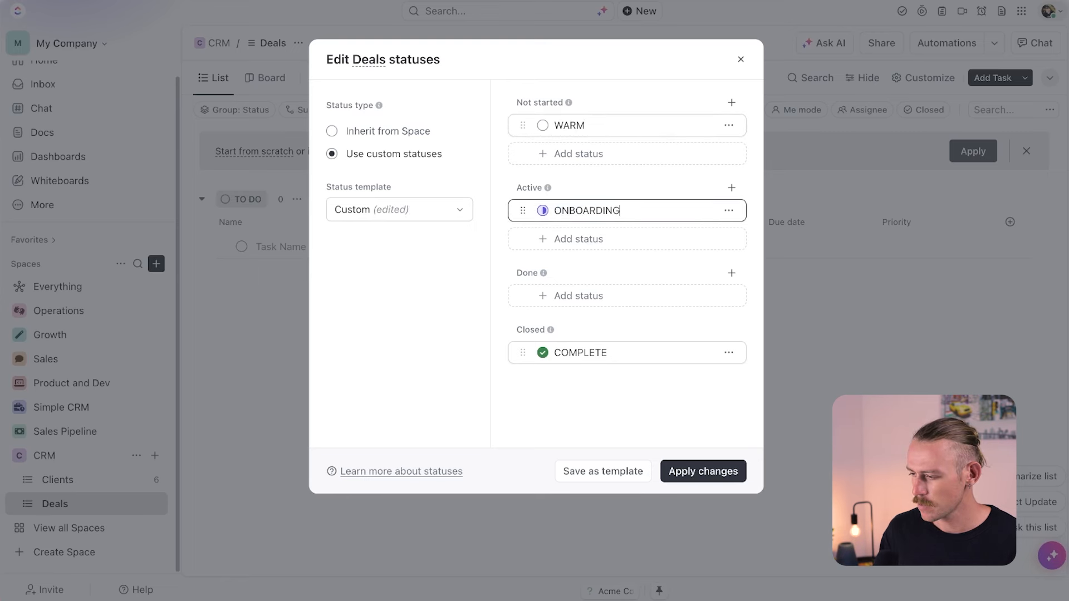
{"action": "left_click", "coordinate": [717, 471]}
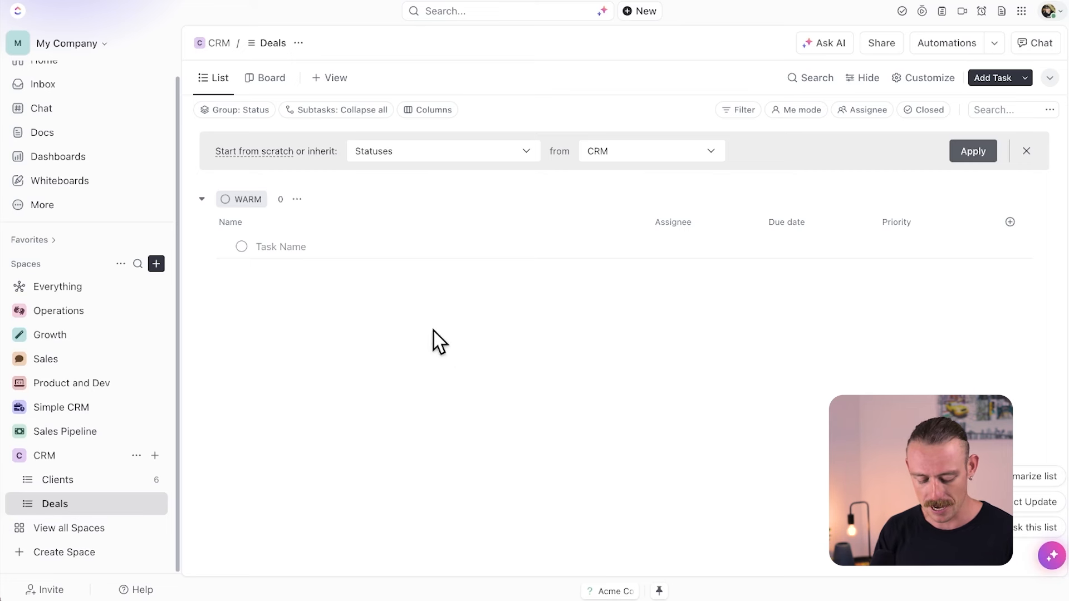
- Add a task named Onboarding phase 1 under the WARM status in the Deals list
{"action": "left_click", "coordinate": [332, 247]}
{"action": "type", "text": "Onboar"}
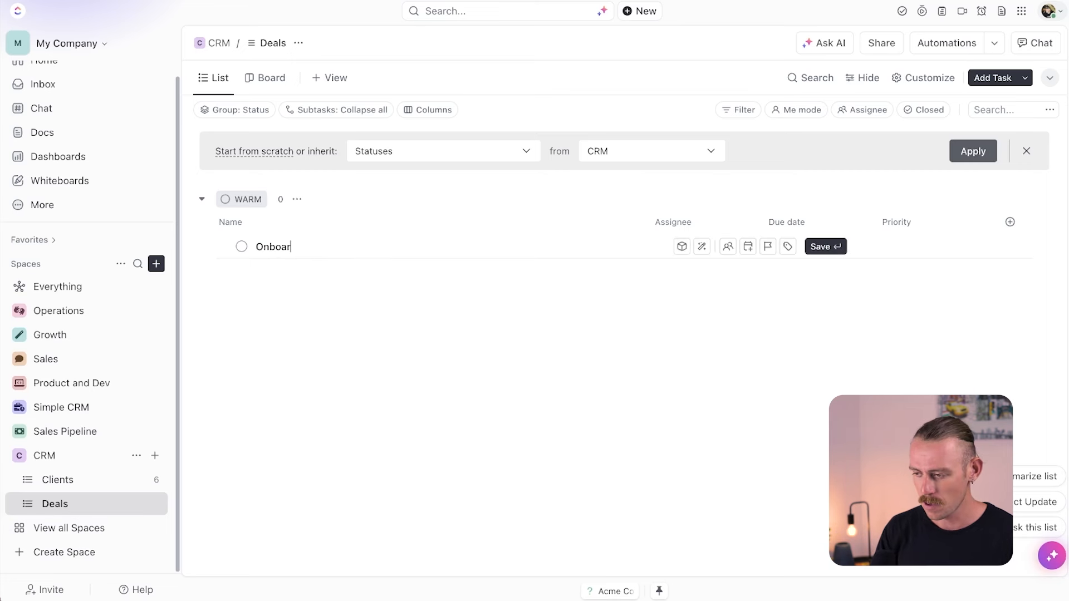
{"action": "type", "text": "ding phase 1"}
{"action": "key", "text": "Return"}
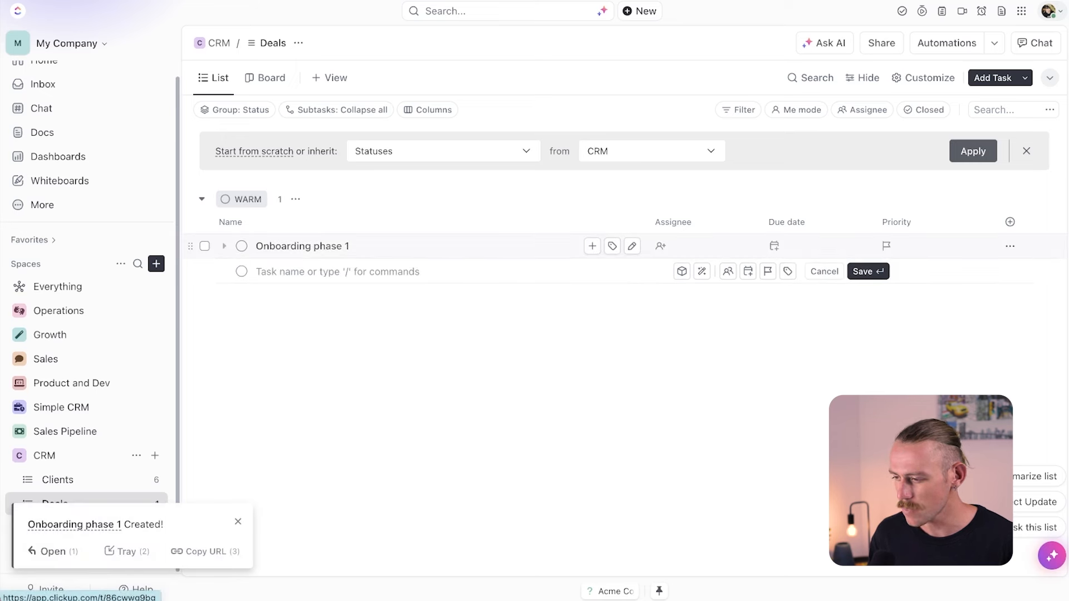
- Open the Onboarding phase 1 task in the Deals list and start a new custom field of type Relationship
{"action": "left_click", "coordinate": [353, 249]}
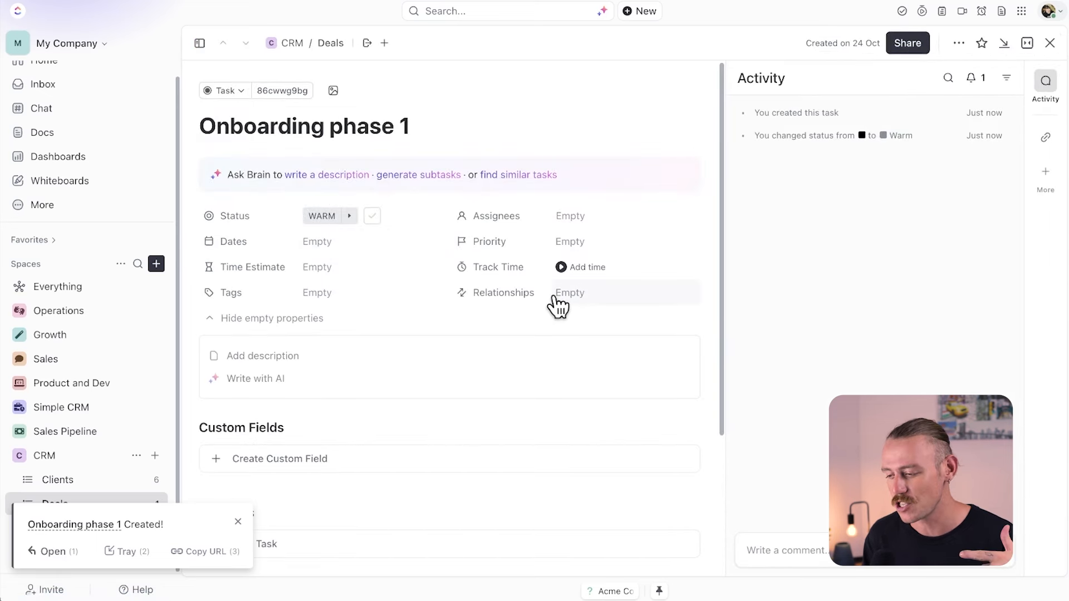
{"action": "scroll", "coordinate": [556, 306], "scroll_direction": "down", "scroll_amount": 3}
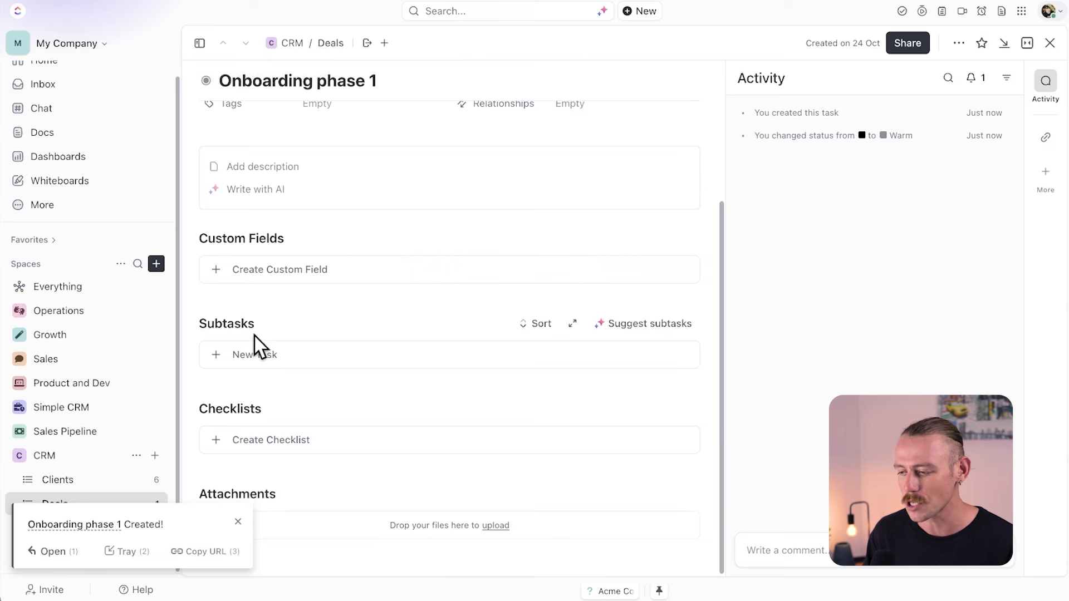
{"action": "left_click", "coordinate": [226, 273]}
{"action": "type", "text": "re"}
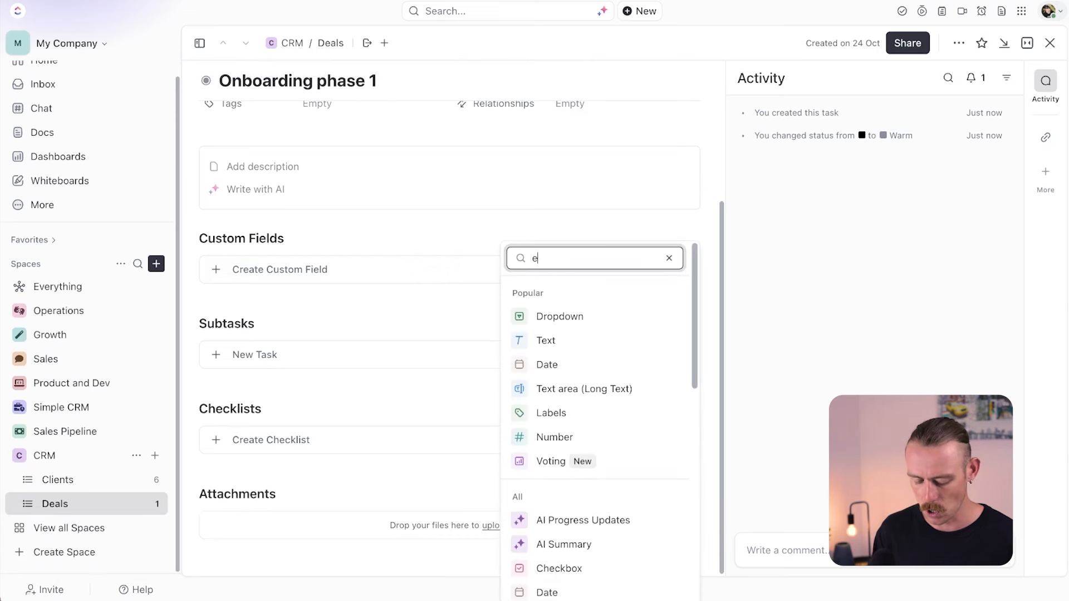
{"action": "type", "text": "lation"}
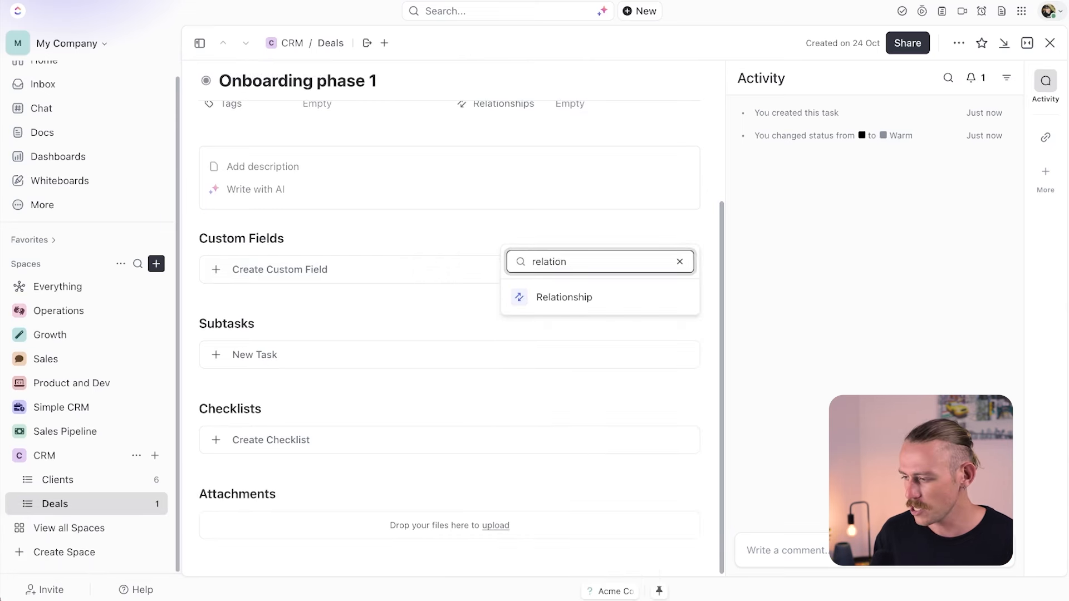
{"action": "left_click", "coordinate": [551, 297]}
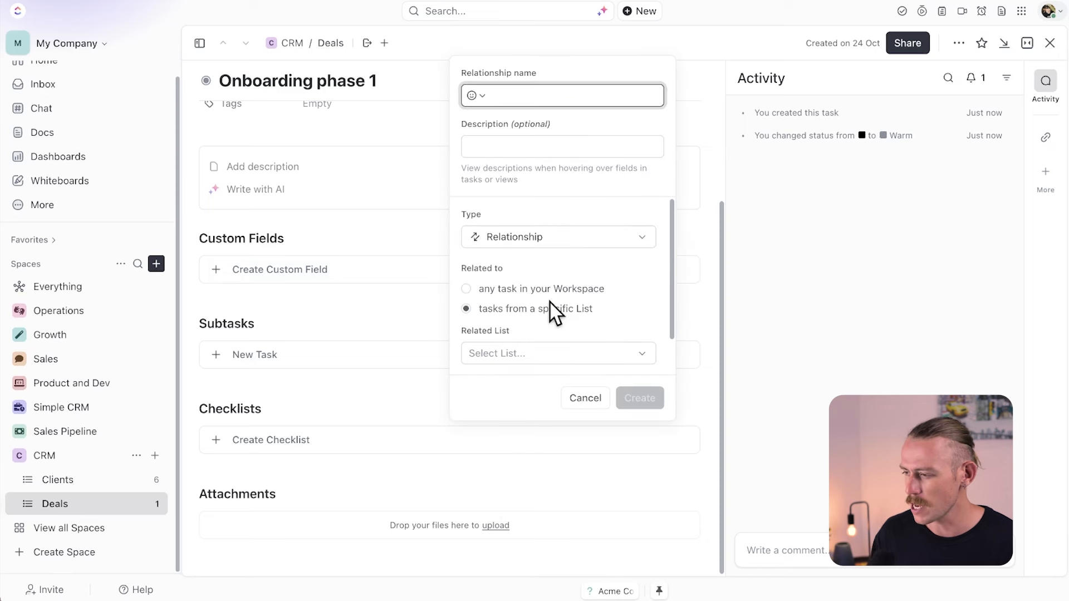
- Name the relationship field Client, relate it to tasks from the Clients list in the CRM space, and create it
{"action": "type", "text": "Client"}
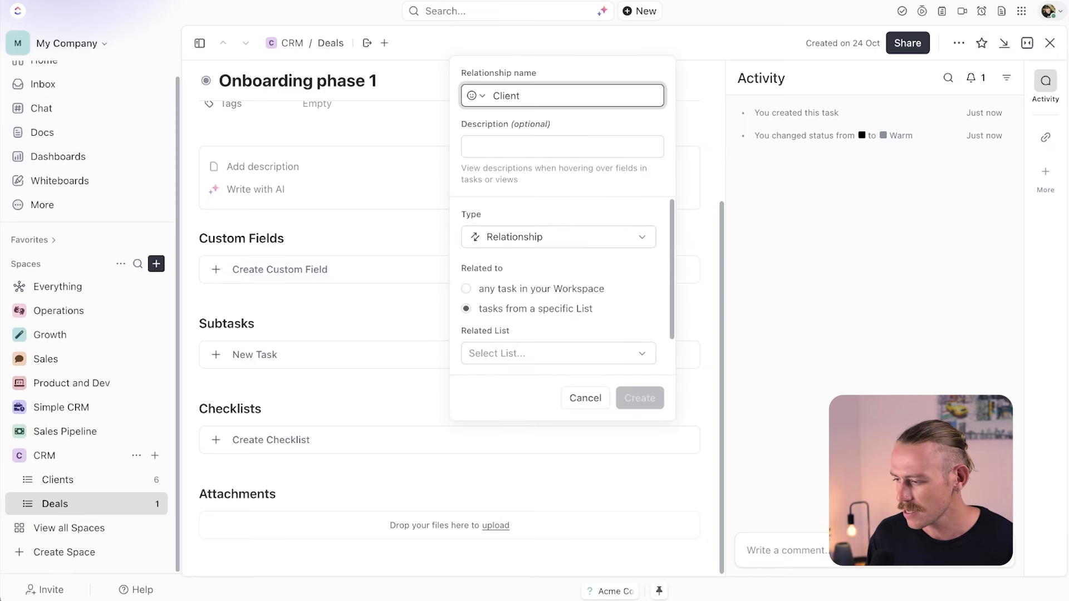
{"action": "left_click", "coordinate": [613, 354]}
{"action": "scroll", "coordinate": [540, 474], "scroll_direction": "down", "scroll_amount": 2}
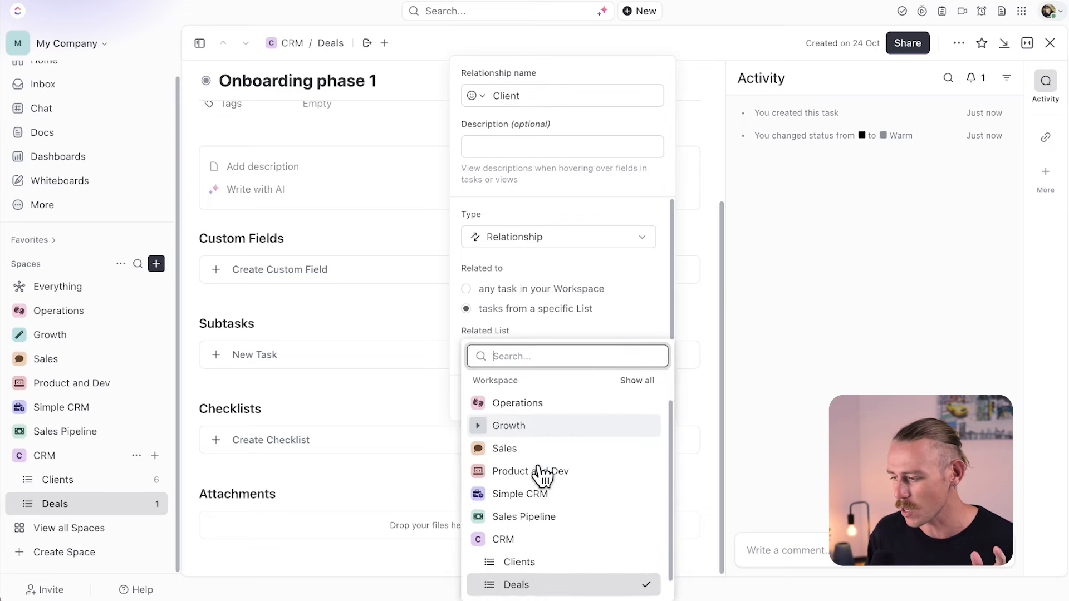
{"action": "left_click", "coordinate": [532, 543]}
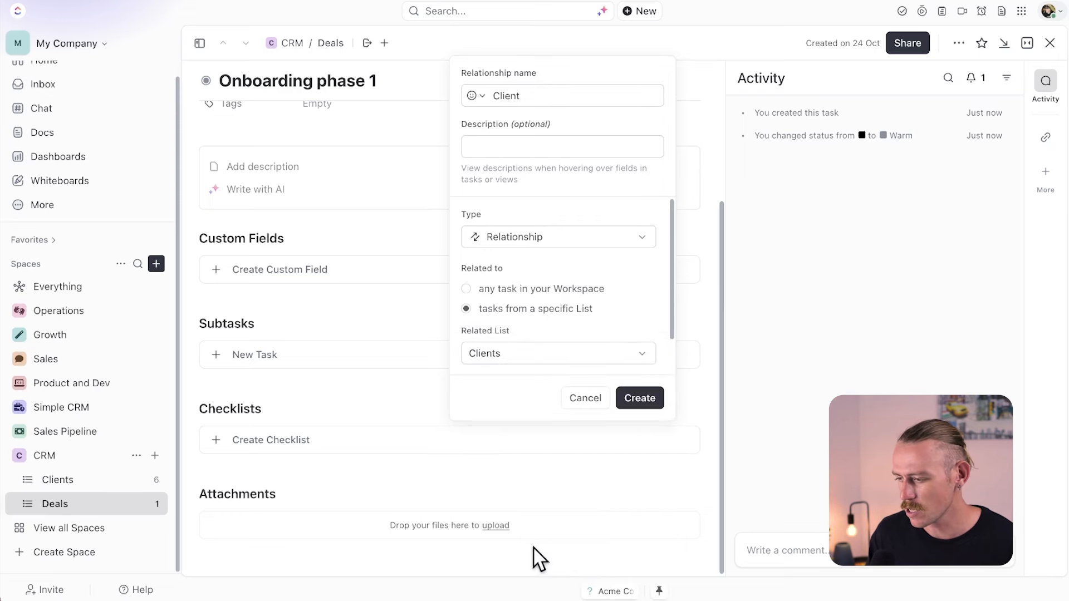
{"action": "left_click", "coordinate": [626, 406]}
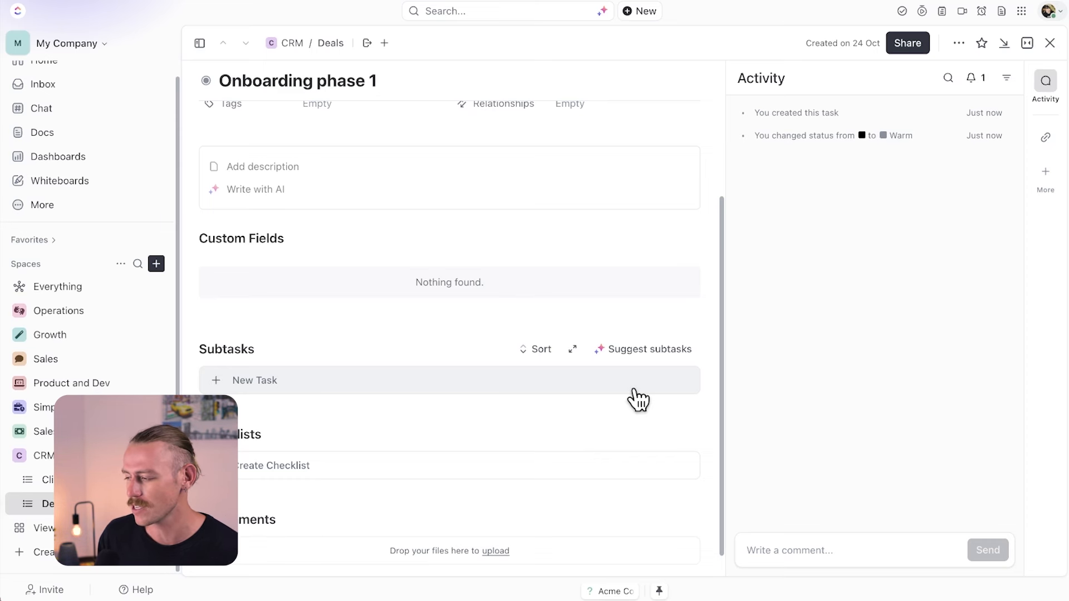
- Return to the Deals list and open the field visibility settings of its list view
{"action": "scroll", "coordinate": [638, 399], "scroll_direction": "up", "scroll_amount": 4}
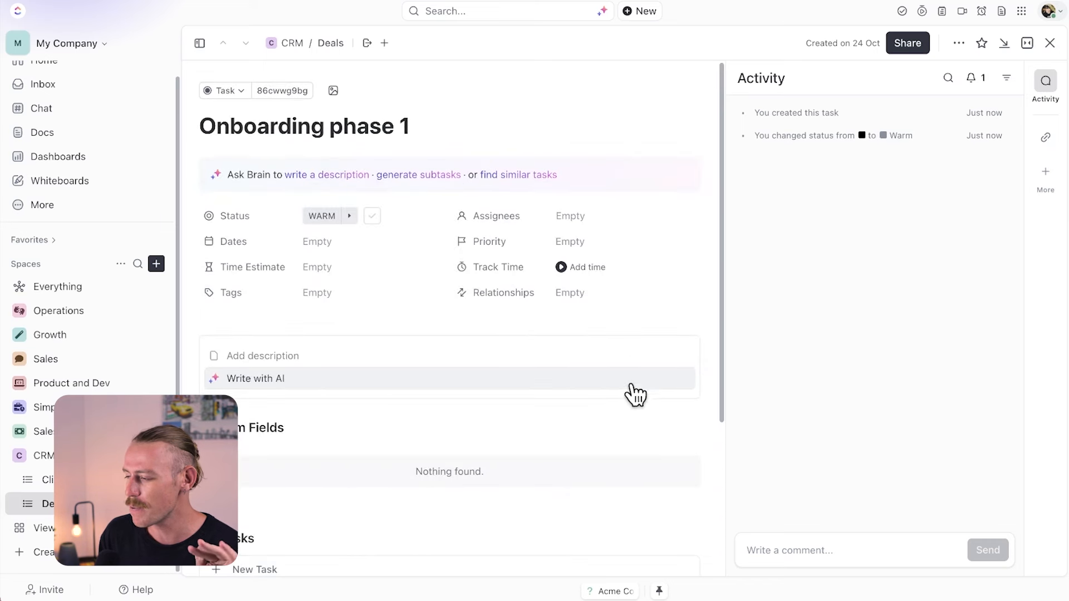
{"action": "left_click", "coordinate": [290, 44]}
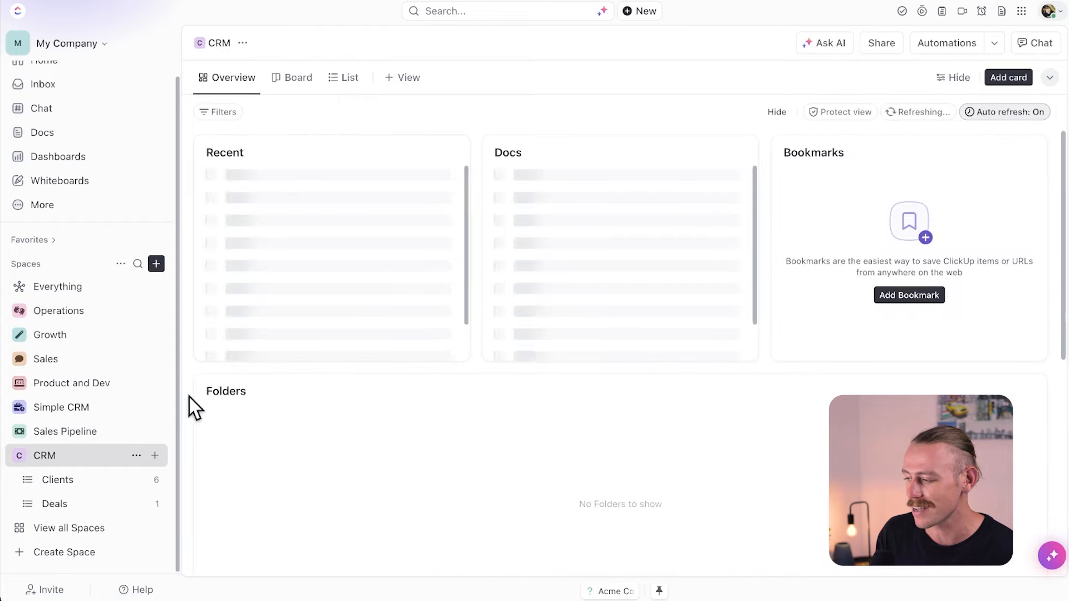
{"action": "left_click", "coordinate": [83, 504]}
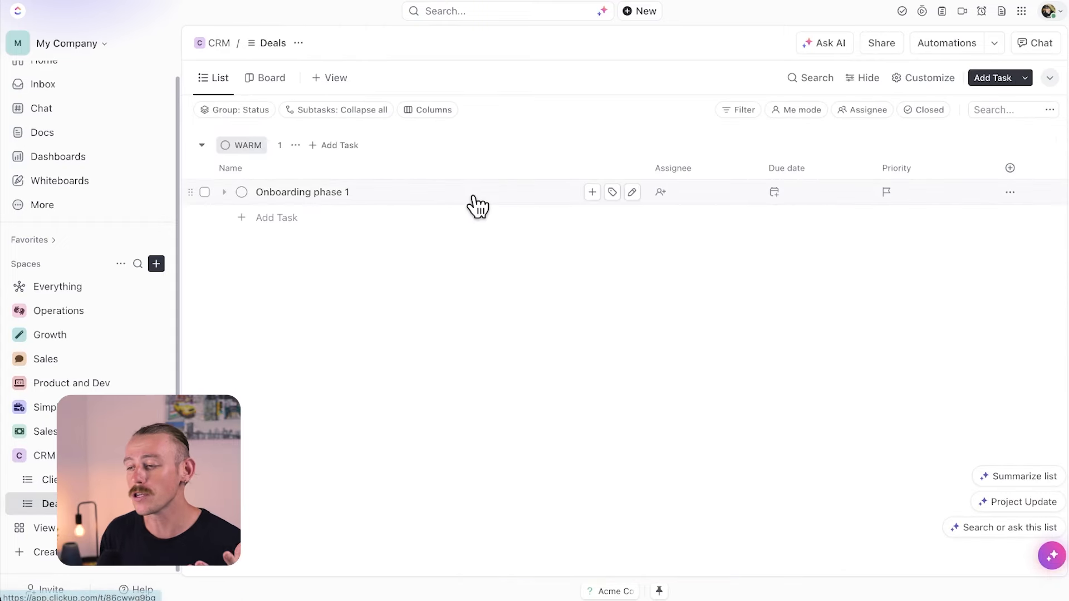
{"action": "left_click", "coordinate": [927, 79]}
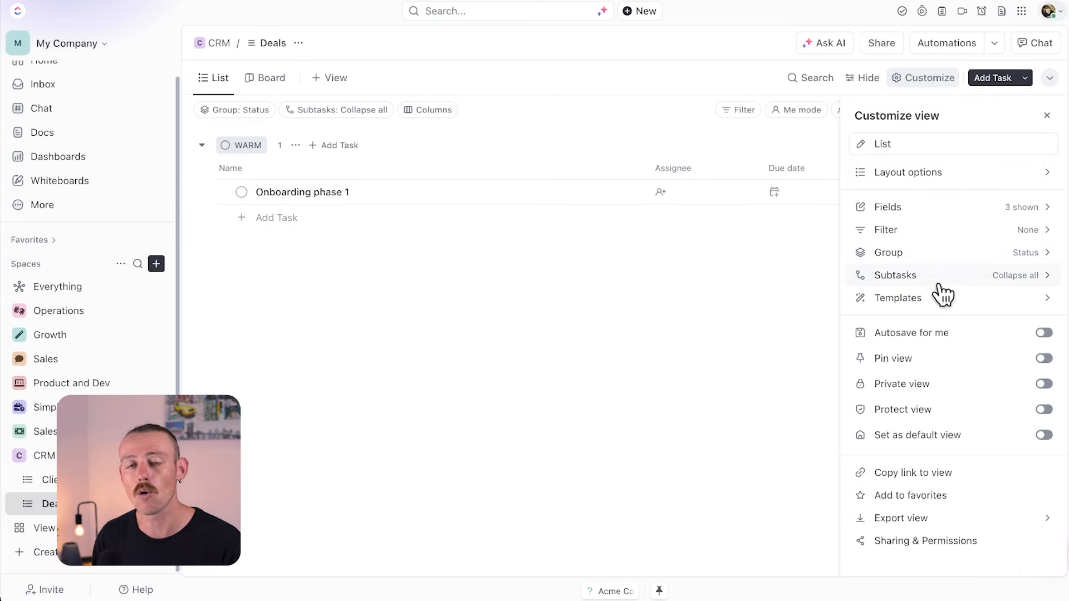
{"action": "left_click", "coordinate": [964, 217]}
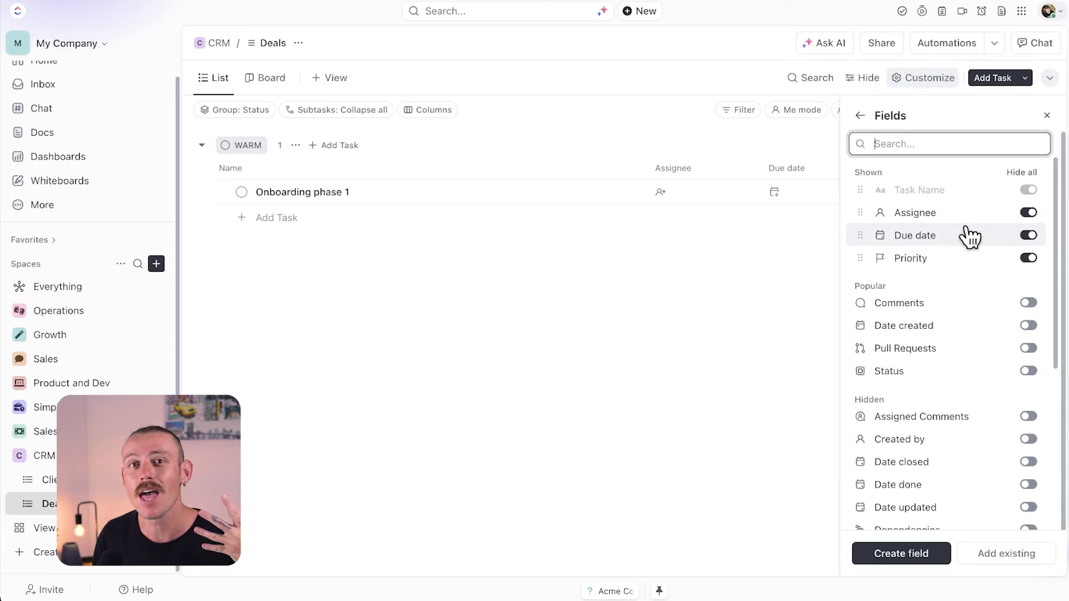
{"action": "scroll", "coordinate": [1000, 326], "scroll_direction": "down", "scroll_amount": 2}
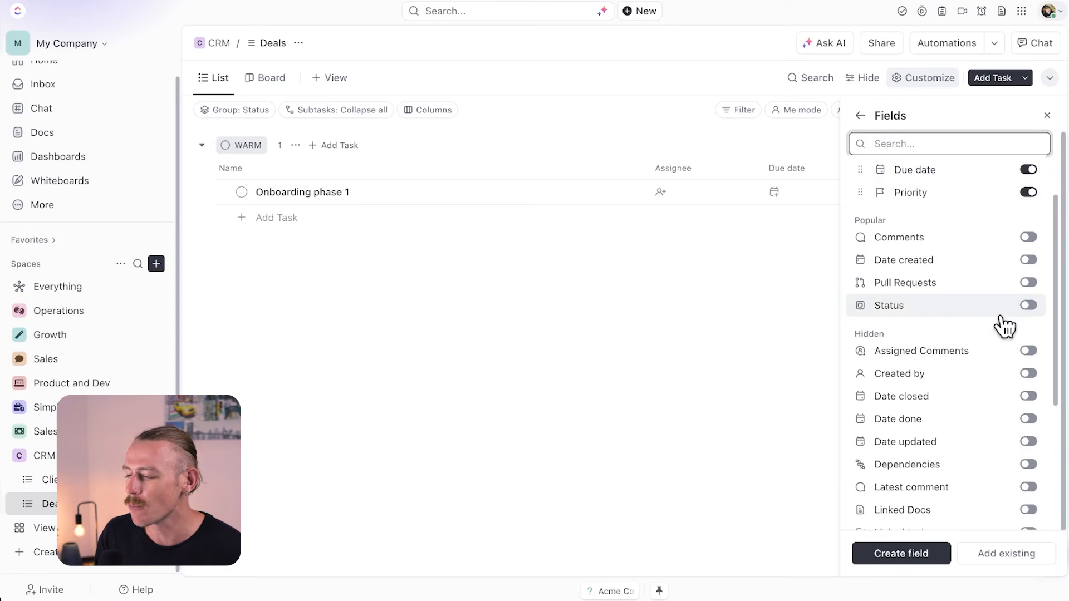